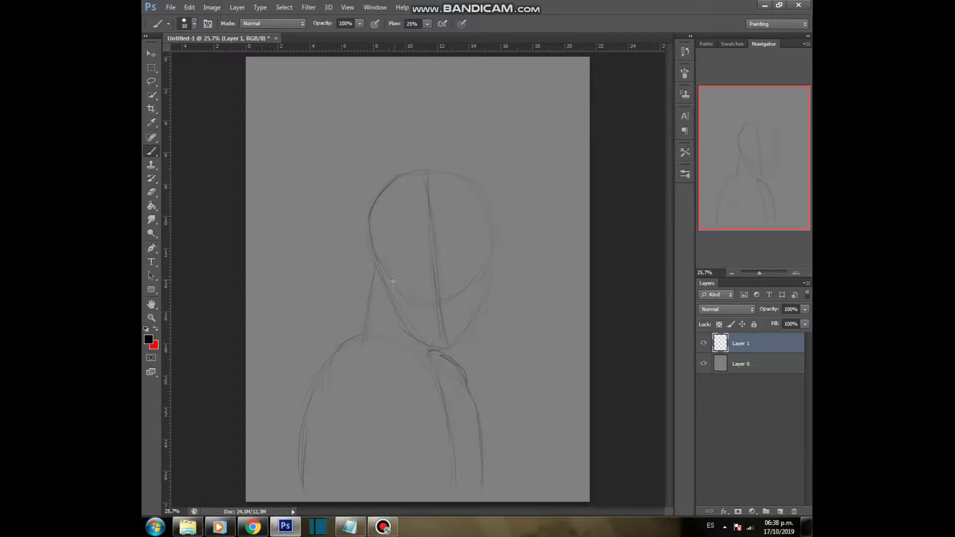
# Step: Scale the figure sketch down on the canvas, and sketch crossing vertical and horizontal window-frame lines on a new layer
pyautogui.moveTo(463, 280); pyautogui.dragTo(439, 286)
pyautogui.hotkey('ctrl', 't')
pyautogui.moveTo(496, 168); pyautogui.dragTo(459, 233)
pyautogui.moveTo(412, 361)
pyautogui.mouseDown()
pyautogui.moveTo(441, 283)
pyautogui.moveTo(413, 500)
pyautogui.mouseUp()
pyautogui.press('Return')
pyautogui.click(780, 511)
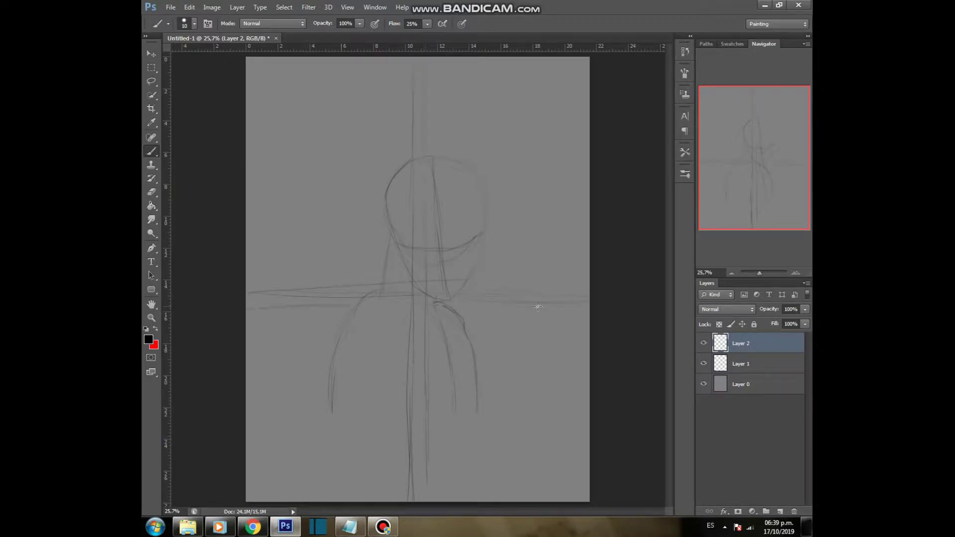
# Step: Move the figure on Layer 1 to the right of the vertical frame lines, and sketch more horizontal frame lines on Layer 2
pyautogui.click(759, 371)
pyautogui.moveTo(433, 350); pyautogui.dragTo(487, 348)
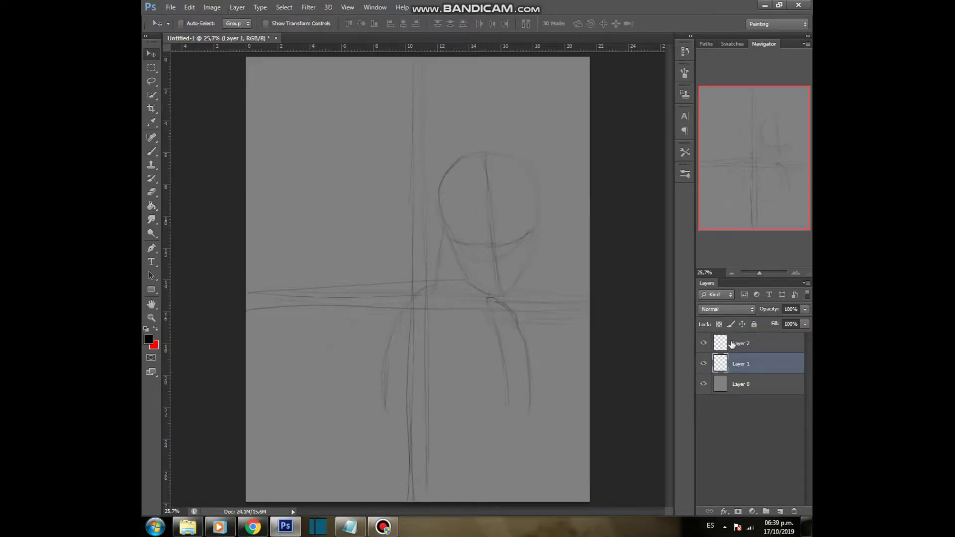
pyautogui.click(736, 343)
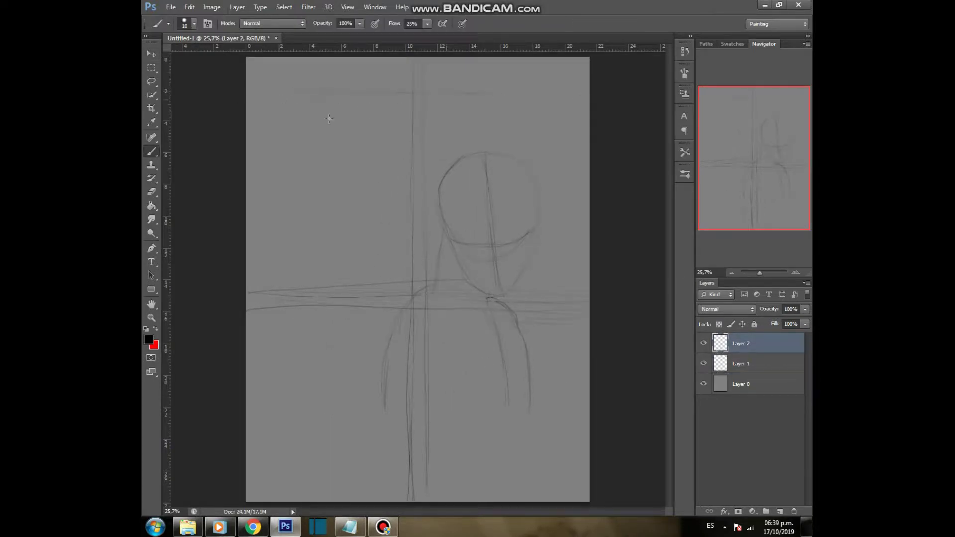
pyautogui.moveTo(248, 405); pyautogui.dragTo(359, 393)
# Step: Enlarge the eraser to 800 px and erase the upper horizontal frame lines and those crossing the figure's torso
pyautogui.press('e')
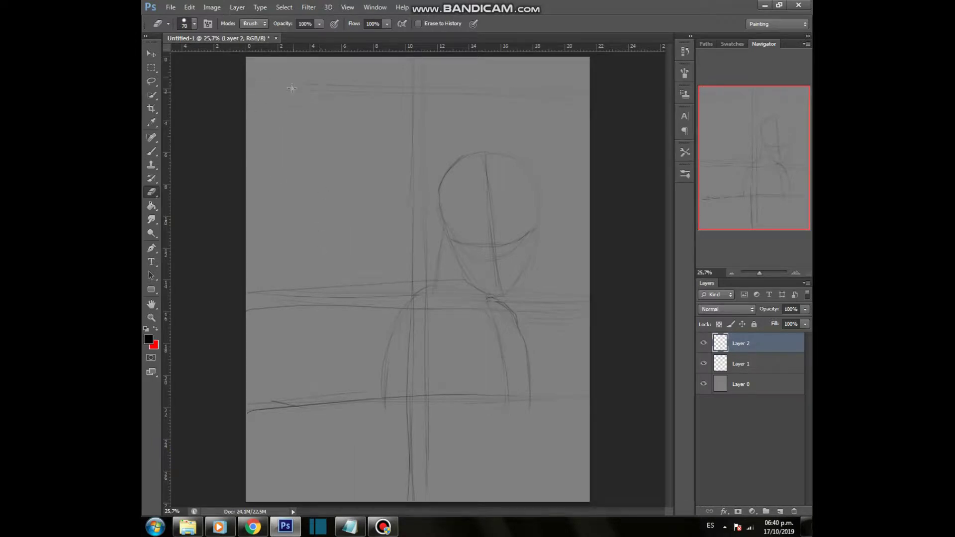
pyautogui.click(195, 24)
pyautogui.click(179, 106)
pyautogui.moveTo(448, 90); pyautogui.dragTo(352, 96)
pyautogui.moveTo(441, 264); pyautogui.dragTo(423, 373)
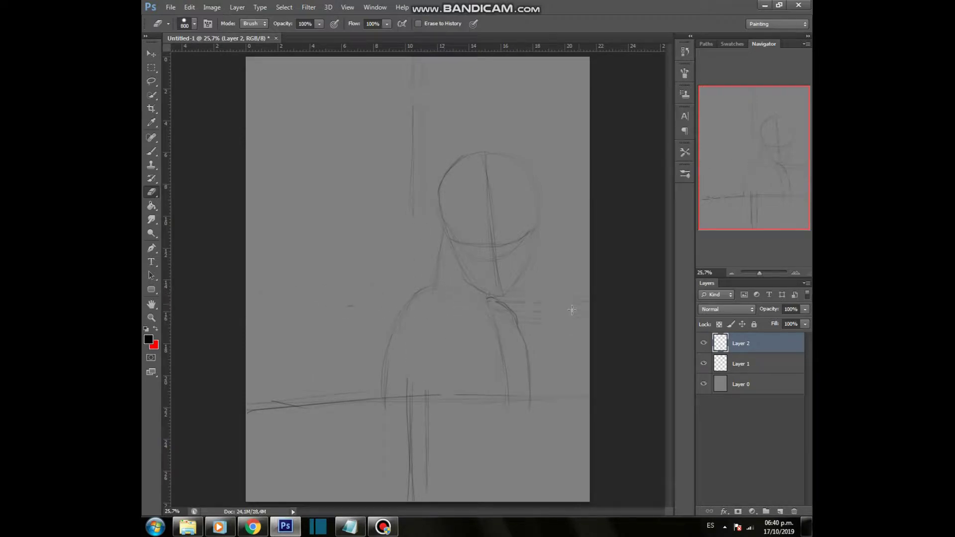
# Step: Redraw a vertical frame line through the torso and horizontal frame lines at head height on Layer 2
pyautogui.press('b')
pyautogui.moveTo(426, 279); pyautogui.dragTo(432, 397)
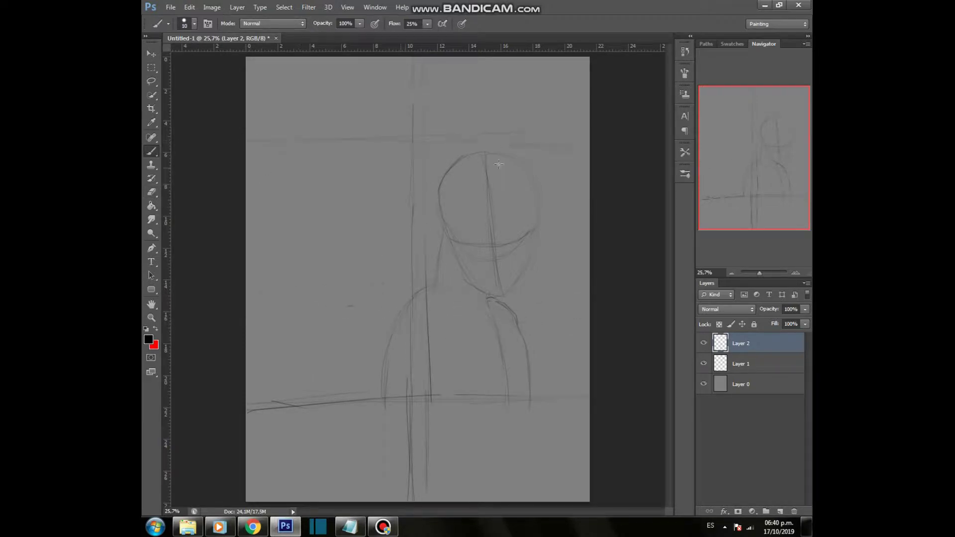
pyautogui.moveTo(252, 168); pyautogui.dragTo(551, 179)
# Step: Enlarge the figure sketch on Layer 1 and shift it left over the frame lines
pyautogui.click(741, 364)
pyautogui.hotkey('ctrl', 't')
pyautogui.moveTo(438, 168)
pyautogui.mouseDown()
pyautogui.moveTo(589, 165)
pyautogui.moveTo(611, 40)
pyautogui.mouseUp()
pyautogui.moveTo(540, 239)
pyautogui.mouseDown()
pyautogui.moveTo(476, 214)
pyautogui.moveTo(454, 291)
pyautogui.moveTo(458, 271)
pyautogui.mouseUp()
pyautogui.press('Return')
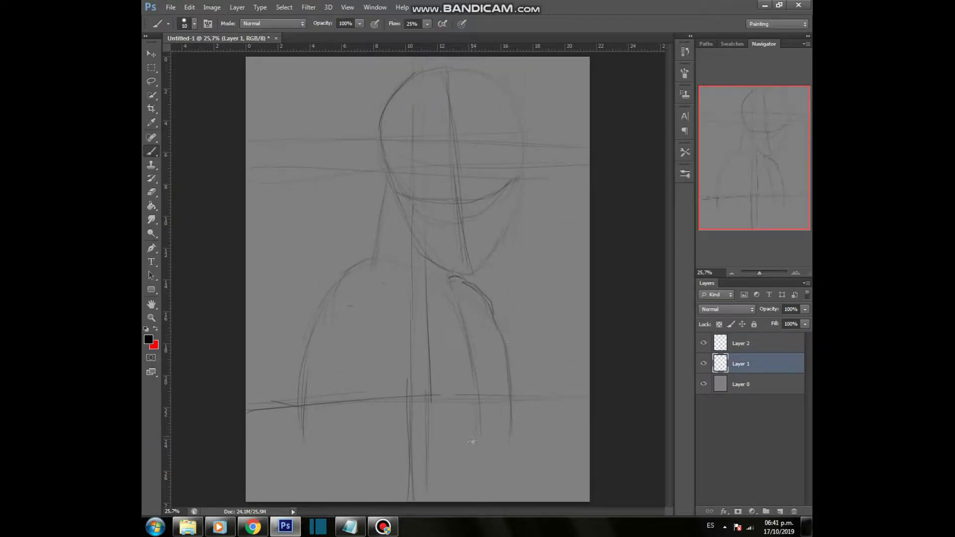
# Step: Scale the figure sketch down and reposition it near the upper middle of the canvas
pyautogui.hotkey('ctrl', 't')
pyautogui.moveTo(525, 67); pyautogui.dragTo(440, 210)
pyautogui.moveTo(412, 271); pyautogui.dragTo(455, 186)
pyautogui.press('Return')
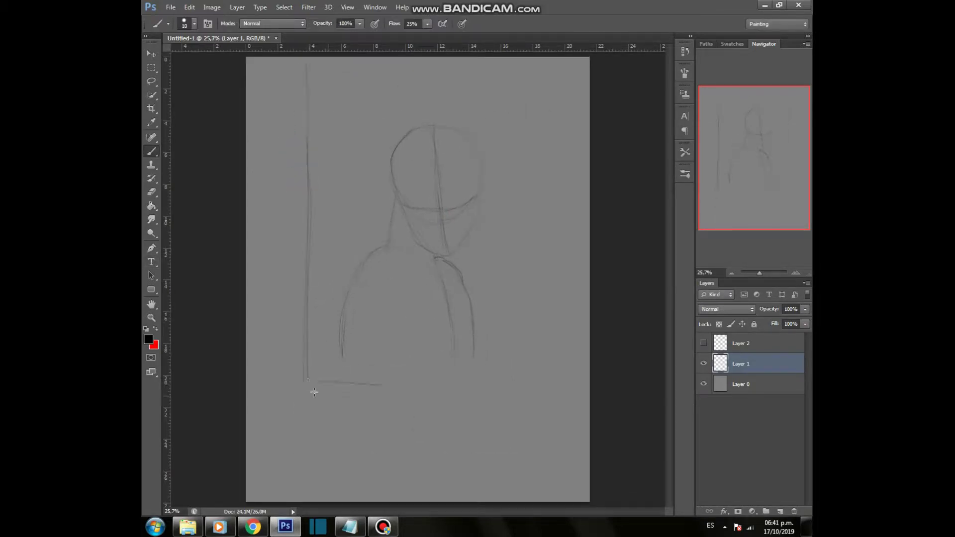
# Step: Try a rectangular frame sketched around the figure on Layer 1, and erase its lines
pyautogui.moveTo(528, 103); pyautogui.dragTo(525, 299)
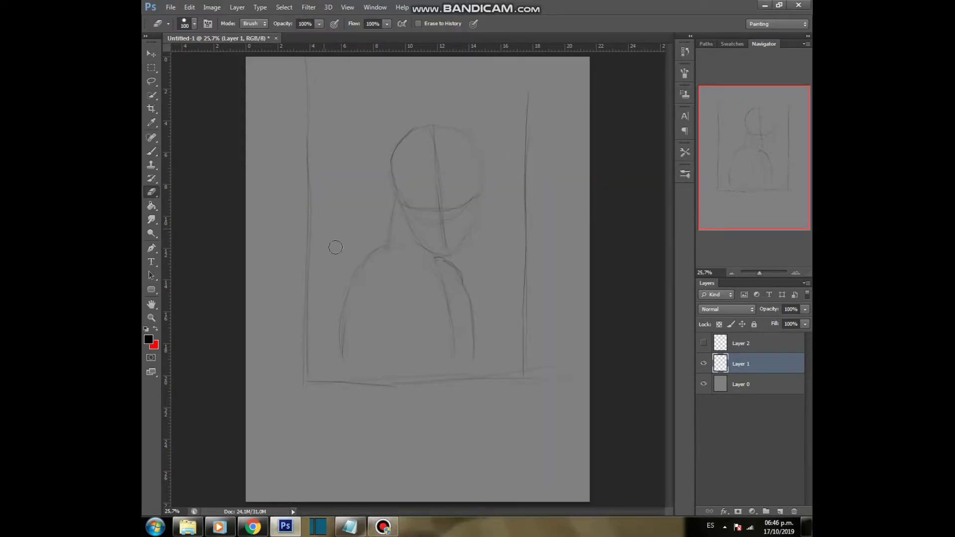
pyautogui.moveTo(307, 62)
pyautogui.mouseDown()
pyautogui.moveTo(313, 228)
pyautogui.moveTo(303, 367)
pyautogui.moveTo(364, 383)
pyautogui.mouseUp()
pyautogui.moveTo(524, 391); pyautogui.dragTo(522, 192)
# Step: Sketch the arm, the lower torso and a horizontal line across the canvas below them, and delete Layer 2
pyautogui.press('b')
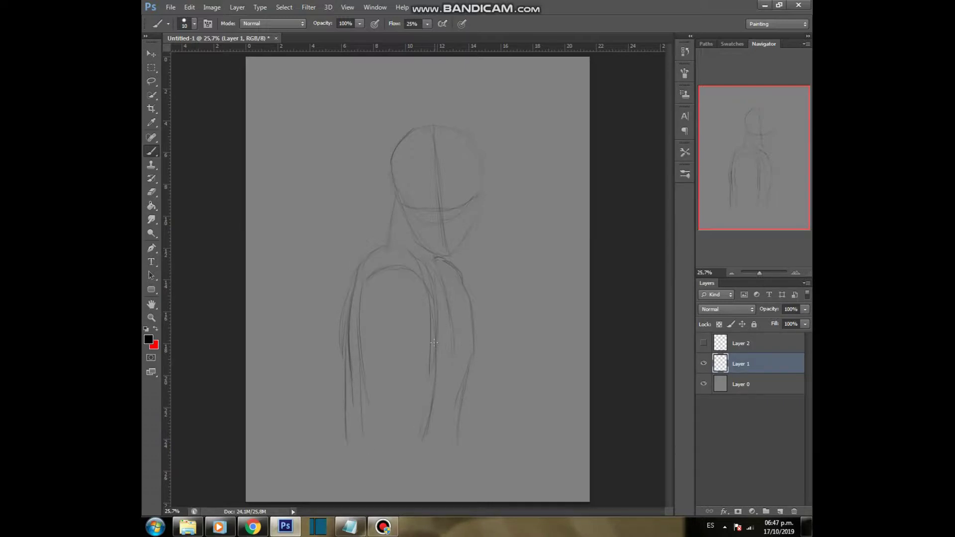
pyautogui.moveTo(450, 423); pyautogui.dragTo(249, 428)
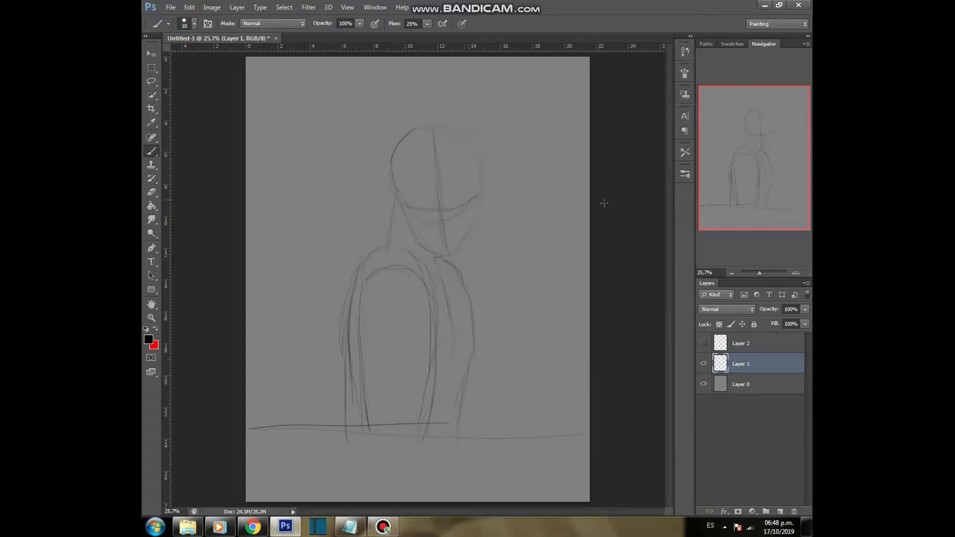
pyautogui.click(704, 344)
pyautogui.click(742, 343)
pyautogui.press('Delete')
# Step: Draw paired straight vertical and horizontal frame lines across Layer 1, and erase the stray diagonal line near the arm
pyautogui.moveTo(401, 56)
pyautogui.mouseDown()
pyautogui.moveTo(400, 502)
pyautogui.moveTo(417, 501)
pyautogui.mouseUp()
pyautogui.moveTo(284, 321); pyautogui.dragTo(397, 502)
pyautogui.moveTo(247, 257); pyautogui.dragTo(509, 258)
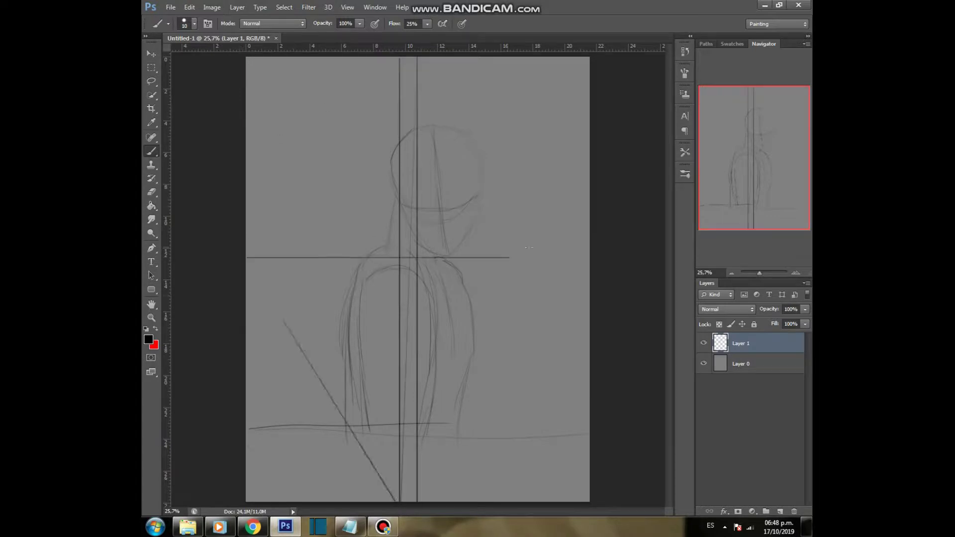
pyautogui.moveTo(250, 268); pyautogui.dragTo(590, 267)
pyautogui.moveTo(243, 94)
pyautogui.mouseDown()
pyautogui.moveTo(590, 94)
pyautogui.moveTo(591, 82)
pyautogui.mouseUp()
pyautogui.press('e')
pyautogui.moveTo(342, 416); pyautogui.dragTo(326, 388)
pyautogui.moveTo(260, 282); pyautogui.dragTo(290, 339)
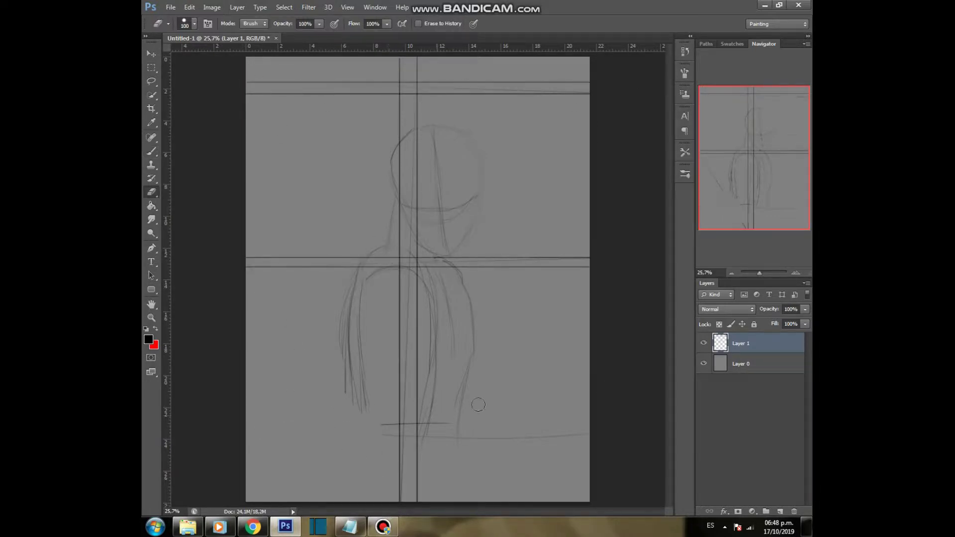
# Step: Undo the straight frame lines and the erasing on Layer 1
pyautogui.hotkey('ctrl', 'alt', 'z')
pyautogui.hotkey('ctrl', 'alt', 'z')
pyautogui.hotkey('ctrl', 'alt', 'z')
pyautogui.hotkey('ctrl', 'alt', 'z')
pyautogui.hotkey('ctrl', 'alt', 'z')
pyautogui.hotkey('ctrl', 'alt', 'z')
pyautogui.hotkey('ctrl', 'alt', 'z')
pyautogui.hotkey('ctrl', 'alt', 'z')
pyautogui.hotkey('ctrl', 'alt', 'z')
pyautogui.hotkey('ctrl', 'alt', 'z')
# Step: Add a new layer above the figure sketch and set the brush flow to 100%
pyautogui.click(780, 512)
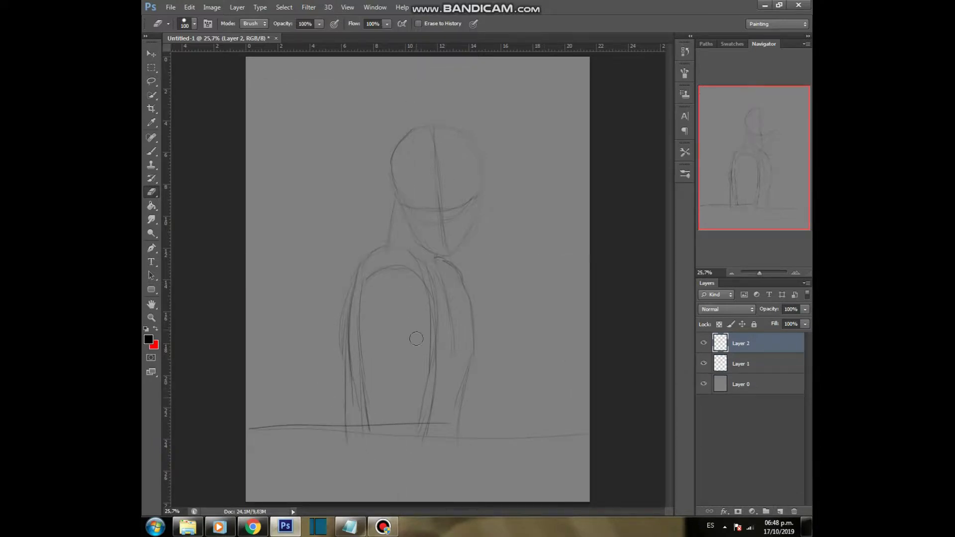
pyautogui.click(757, 370)
pyautogui.click(746, 346)
pyautogui.press('v')
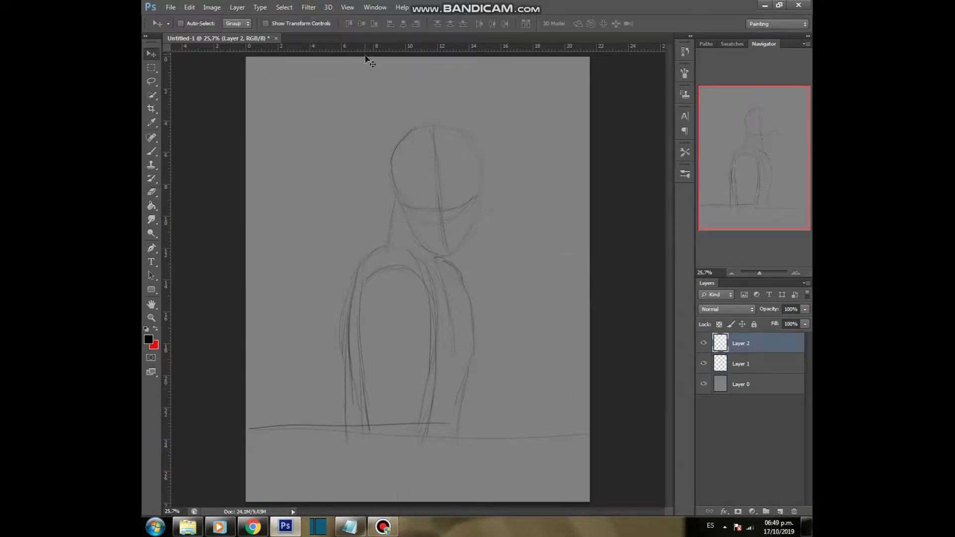
pyautogui.press('b')
pyautogui.click(427, 24)
pyautogui.click(394, 185)
pyautogui.moveTo(392, 188); pyautogui.dragTo(412, 188)
pyautogui.press('Delete')
pyautogui.press('Delete')
pyautogui.hotkey('ctrl', 'z')
# Step: Ink the sides of the face and the jaw in black over the head sketch on Layer 2
pyautogui.press('z')
pyautogui.moveTo(395, 244)
pyautogui.mouseDown()
pyautogui.moveTo(439, 143)
pyautogui.moveTo(417, 226)
pyautogui.moveTo(415, 312)
pyautogui.mouseUp()
pyautogui.press('v')
pyautogui.hotkey('ctrl', 'shift', 'alt', 'n')
pyautogui.press('b')
pyautogui.press('r')
pyautogui.moveTo(506, 245); pyautogui.dragTo(509, 300)
pyautogui.press('b')
pyautogui.moveTo(398, 307); pyautogui.dragTo(398, 325)
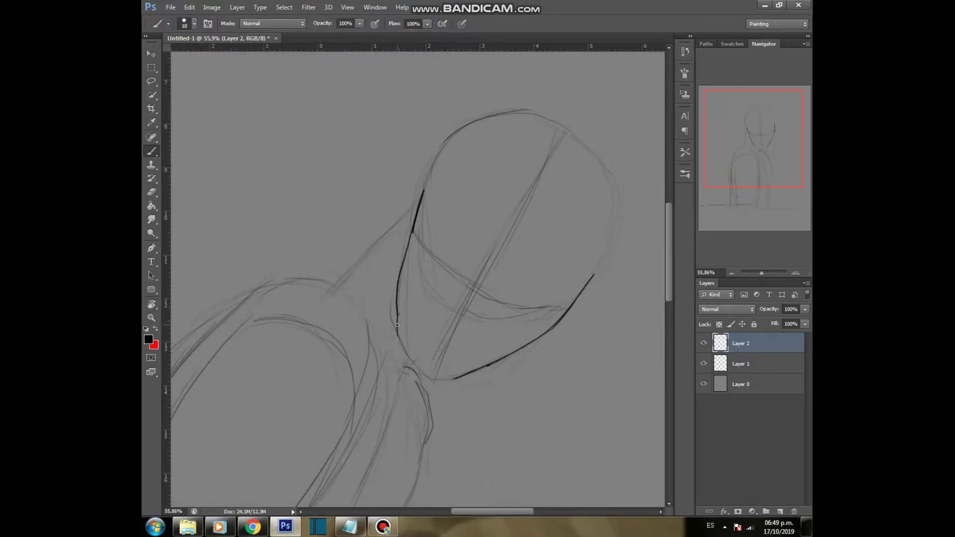
# Step: Erase and redraw the jaw line, and clean up the chin where the two inked sides of the face meet
pyautogui.press('e')
pyautogui.moveTo(586, 284); pyautogui.dragTo(551, 326)
pyautogui.press('b')
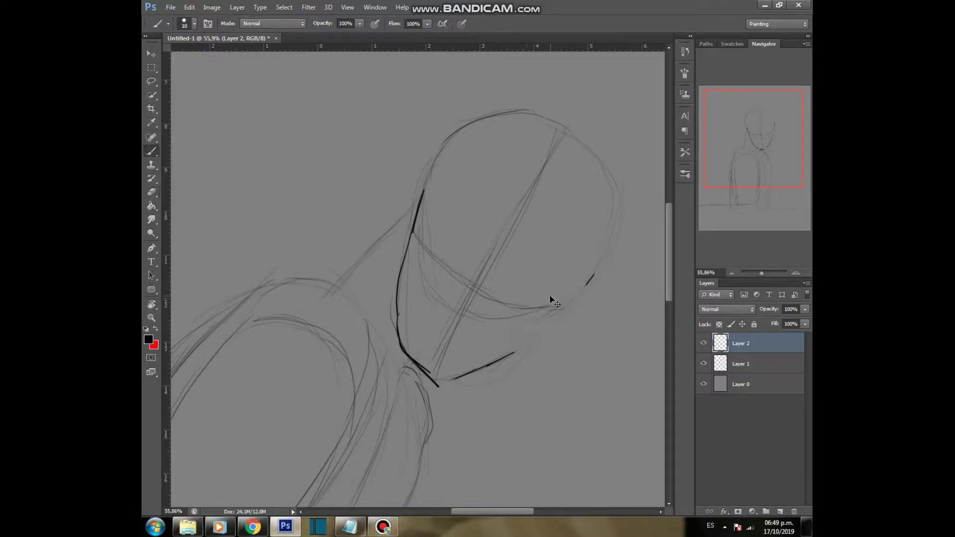
pyautogui.hotkey('ctrl', 'z')
pyautogui.press('r')
pyautogui.moveTo(512, 373); pyautogui.dragTo(518, 199)
pyautogui.press('b')
pyautogui.press('e')
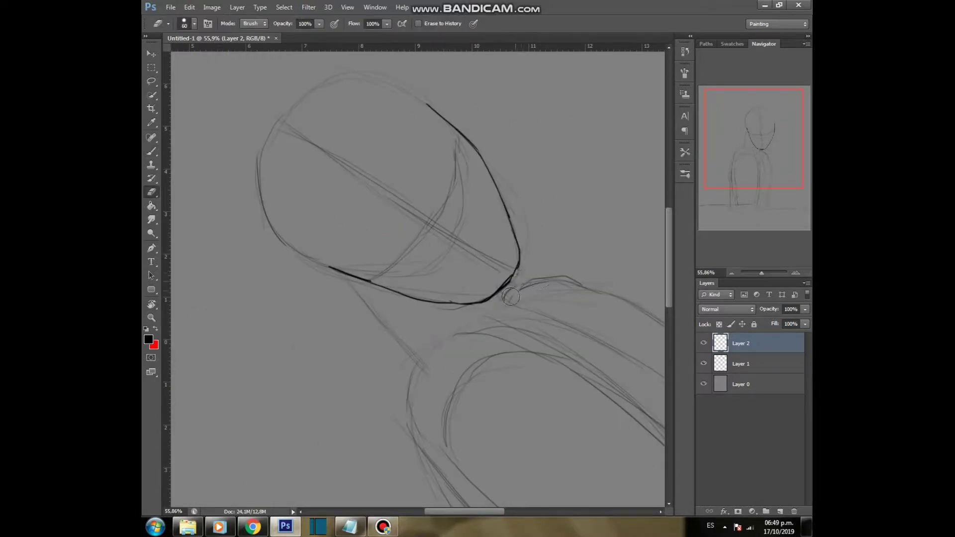
pyautogui.press('b')
pyautogui.press('r')
pyautogui.moveTo(541, 181); pyautogui.dragTo(568, 328)
pyautogui.press('b')
# Step: Draw a narrow full-height vertical rectangle near the canvas centre and a thin horizontal rectangle, 2696 by 56 px, across the torso
pyautogui.press('z')
pyautogui.moveTo(595, 271); pyautogui.dragTo(530, 303)
pyautogui.press('r')
pyautogui.press('Escape')
pyautogui.click(780, 512)
pyautogui.moveTo(151, 291); pyautogui.dragTo(192, 288)
pyautogui.moveTo(396, 62); pyautogui.dragTo(408, 497)
pyautogui.press('v')
pyautogui.moveTo(405, 373); pyautogui.dragTo(420, 375)
pyautogui.click(152, 290)
pyautogui.moveTo(250, 332); pyautogui.dragTo(598, 338)
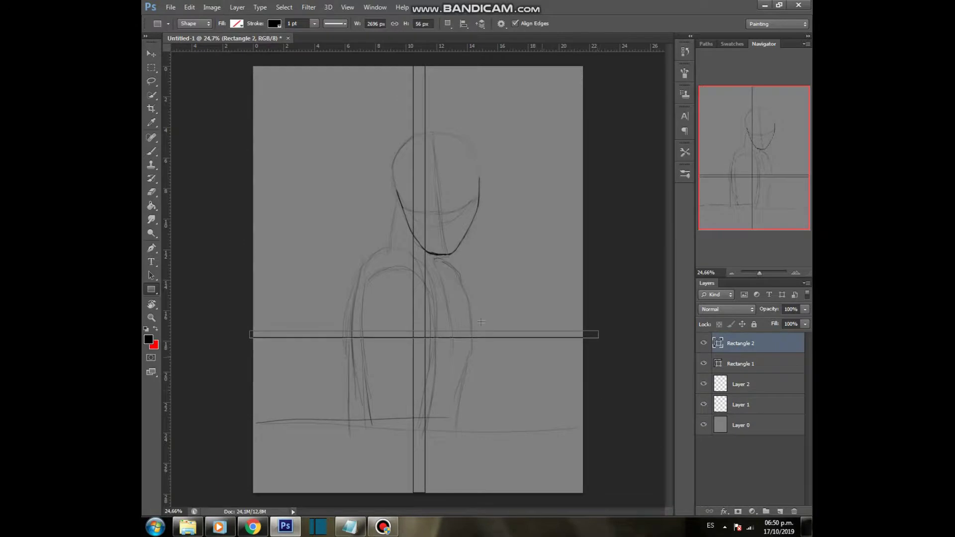
# Step: Set the foreground colour to #303030, rasterize the vertical rectangle's layer and fill the bar with that colour
pyautogui.click(744, 364)
pyautogui.click(148, 339)
pyautogui.click(442, 379)
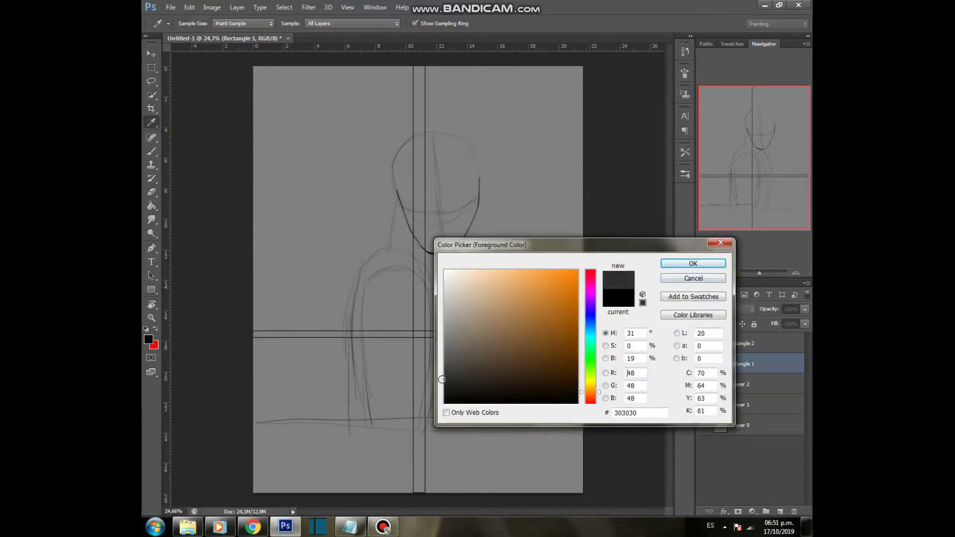
pyautogui.click(693, 264)
pyautogui.rightClick(746, 366)
pyautogui.click(627, 192)
pyautogui.press('g')
pyautogui.click(422, 347)
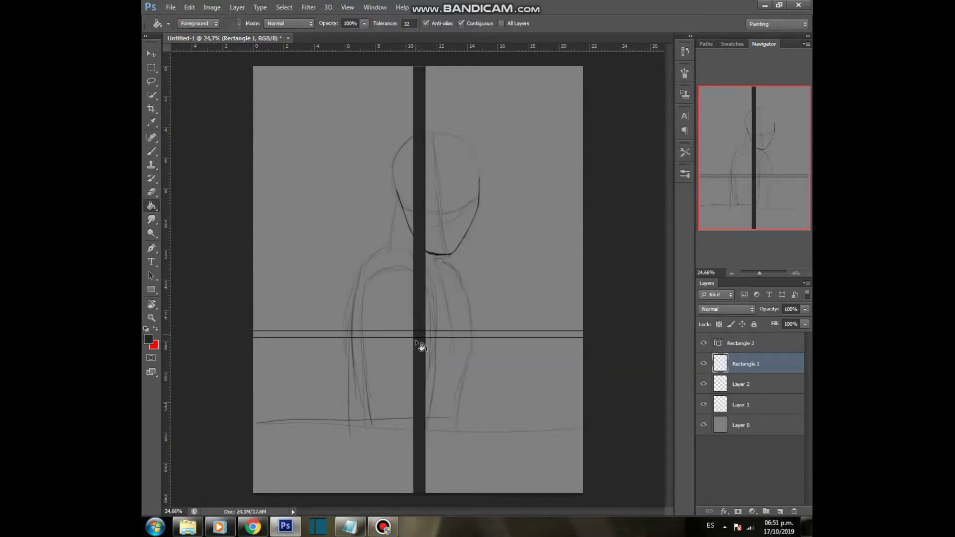
# Step: Rasterize the horizontal rectangle's layer and fill the bar with the same dark grey
pyautogui.click(744, 343)
pyautogui.rightClick(746, 344)
pyautogui.click(627, 192)
pyautogui.click(398, 334)
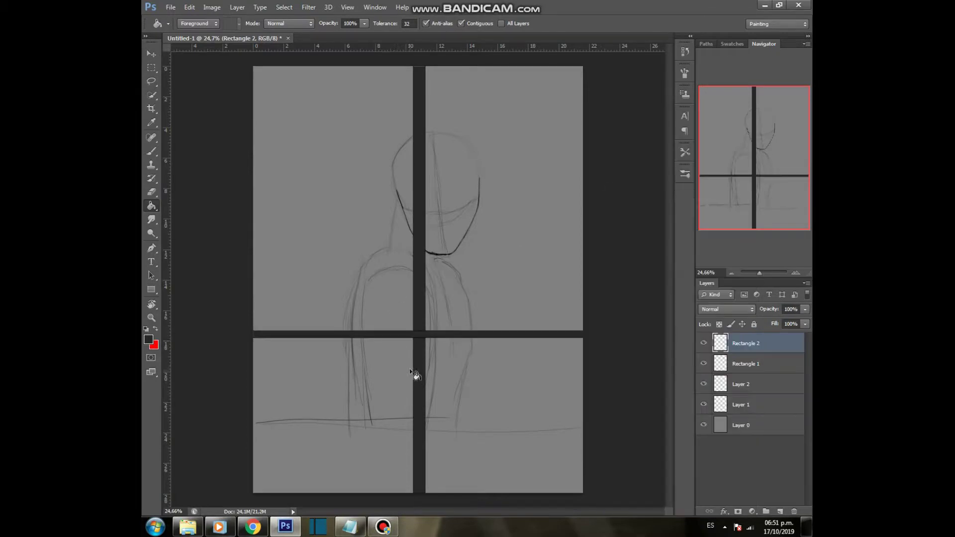
# Step: Duplicate the horizontal bar and move the copy straight up to just above the figure's head
pyautogui.hotkey('ctrl', 'j')
pyautogui.press('v')
pyautogui.moveTo(403, 324); pyautogui.dragTo(402, 119)
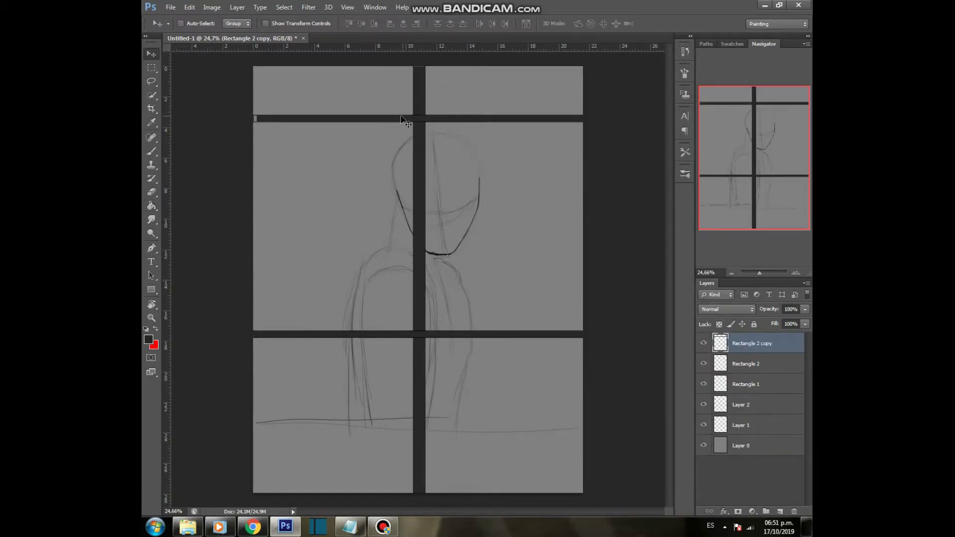
# Step: Move Layer 1 and Layer 2 together so the head sits in the right-hand window pane, and enlarge the figure slightly
pyautogui.click(747, 425)
pyautogui.keyDown('shift'); pyautogui.click(746, 404); pyautogui.keyUp('shift')
pyautogui.moveTo(440, 395)
pyautogui.mouseDown()
pyautogui.moveTo(478, 388)
pyautogui.moveTo(482, 412)
pyautogui.moveTo(440, 425)
pyautogui.moveTo(482, 437)
pyautogui.mouseUp()
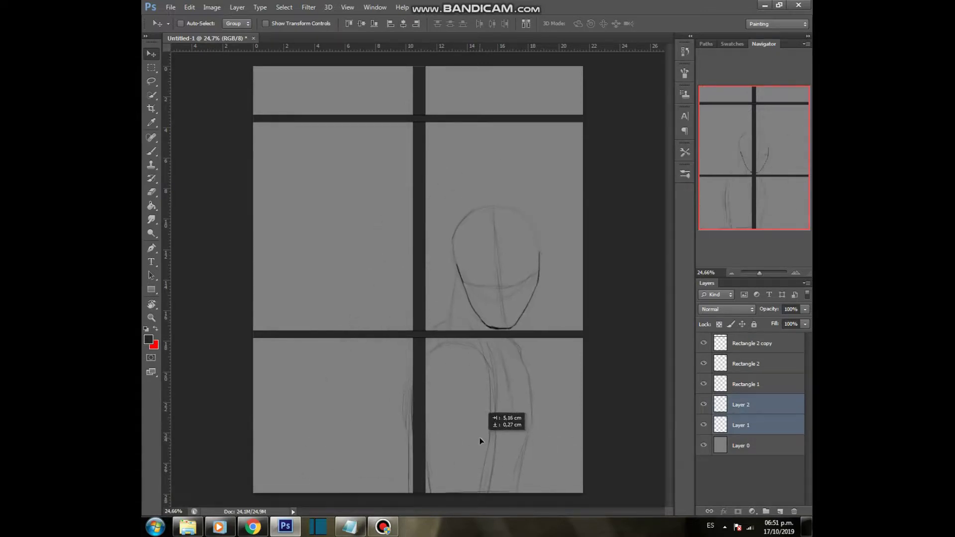
pyautogui.hotkey('ctrl', 't')
pyautogui.moveTo(312, 202)
pyautogui.mouseDown()
pyautogui.moveTo(299, 180)
pyautogui.moveTo(302, 188)
pyautogui.mouseUp()
pyautogui.press('Return')
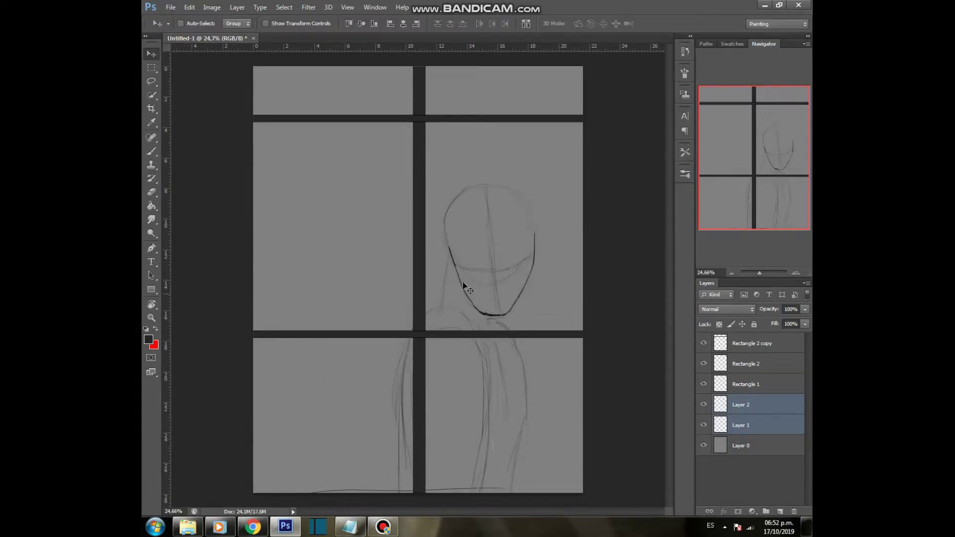
pyautogui.click(734, 406)
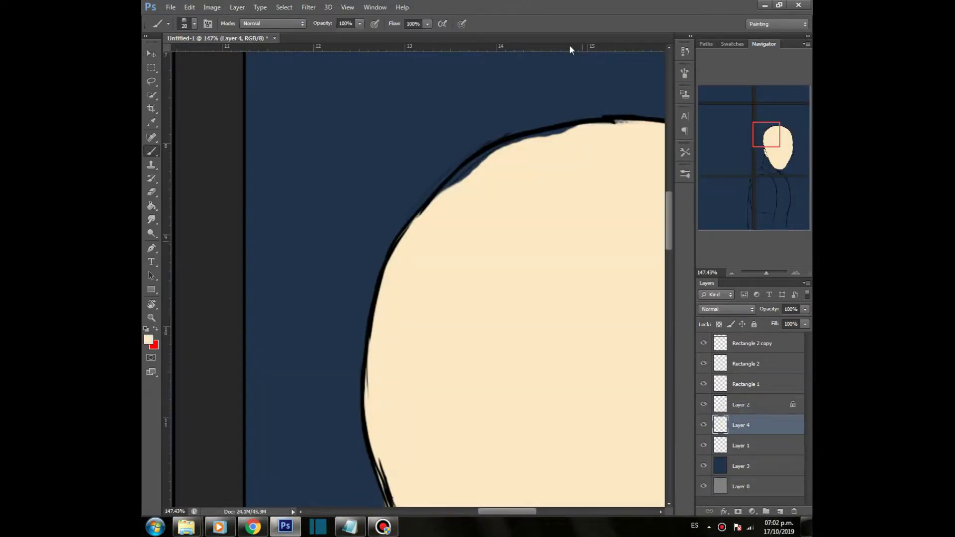
# Step: Fill the gaps between the skin colour and the outline along the top of the head on Layer 4, erasing any overspill
pyautogui.moveTo(602, 132)
pyautogui.mouseDown()
pyautogui.moveTo(520, 146)
pyautogui.moveTo(441, 201)
pyautogui.moveTo(479, 165)
pyautogui.moveTo(498, 174)
pyautogui.mouseUp()
pyautogui.press('e')
pyautogui.click(524, 135)
pyautogui.moveTo(562, 251); pyautogui.dragTo(432, 276)
pyautogui.press('b')
pyautogui.moveTo(472, 207); pyautogui.dragTo(510, 208)
pyautogui.moveTo(580, 267)
pyautogui.mouseDown()
pyautogui.moveTo(390, 289)
pyautogui.moveTo(419, 298)
pyautogui.mouseUp()
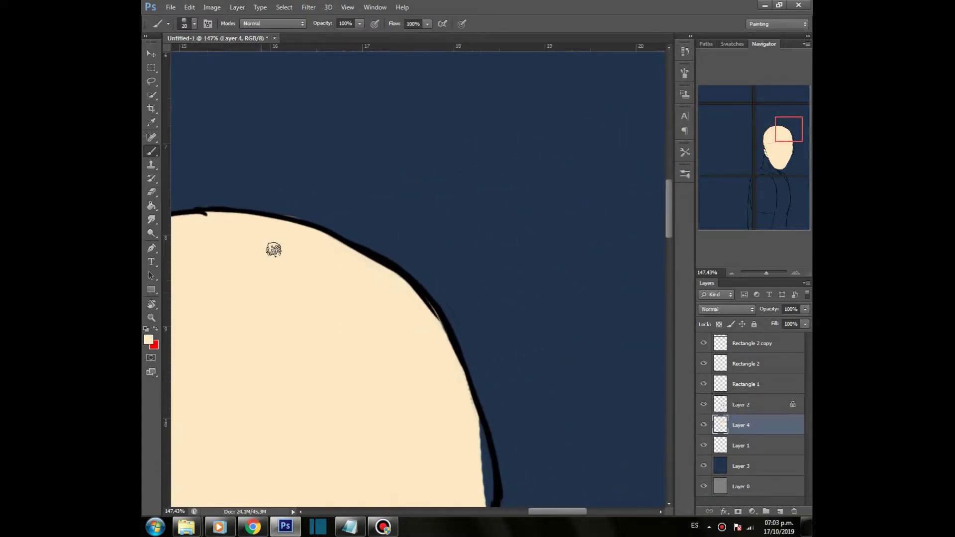
# Step: Paint the skin colour up to the outline along the head's right edge and inside the right ear
pyautogui.moveTo(274, 249); pyautogui.dragTo(268, 30)
pyautogui.moveTo(450, 177)
pyautogui.mouseDown()
pyautogui.moveTo(474, 299)
pyautogui.moveTo(478, 243)
pyautogui.mouseUp()
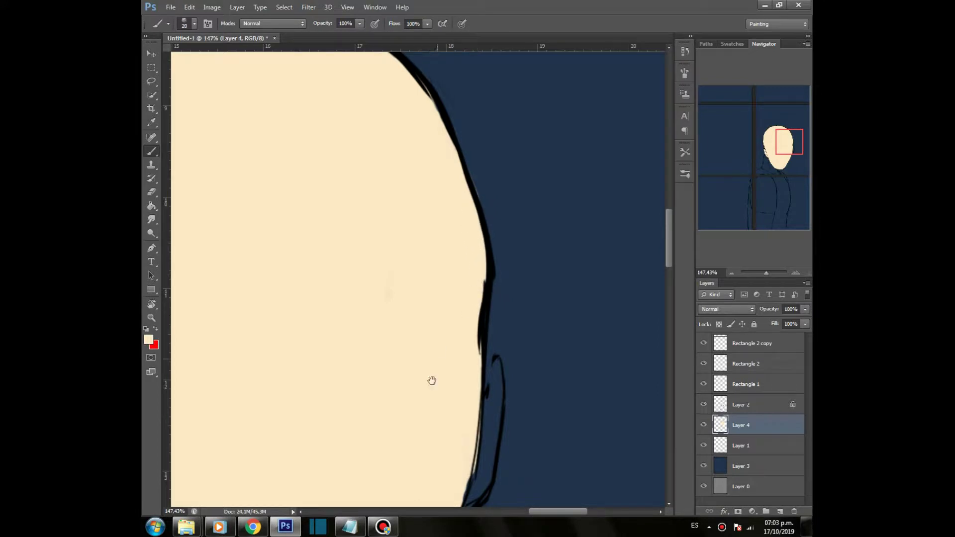
pyautogui.moveTo(441, 350); pyautogui.dragTo(456, 209)
pyautogui.moveTo(503, 252)
pyautogui.mouseDown()
pyautogui.moveTo(508, 240)
pyautogui.moveTo(494, 252)
pyautogui.moveTo(503, 316)
pyautogui.moveTo(473, 346)
pyautogui.mouseUp()
pyautogui.moveTo(468, 276); pyautogui.dragTo(443, 326)
# Step: Paint the left ear and the neck down to the collar in the skin colour, hiding the three window-bar layers
pyautogui.moveTo(398, 325); pyautogui.dragTo(484, 238)
pyautogui.moveTo(330, 228)
pyautogui.mouseDown()
pyautogui.moveTo(310, 341)
pyautogui.moveTo(334, 271)
pyautogui.moveTo(364, 288)
pyautogui.moveTo(393, 328)
pyautogui.mouseUp()
pyautogui.moveTo(432, 371)
pyautogui.mouseDown()
pyautogui.moveTo(428, 364)
pyautogui.moveTo(448, 401)
pyautogui.mouseUp()
pyautogui.moveTo(703, 384); pyautogui.dragTo(704, 343)
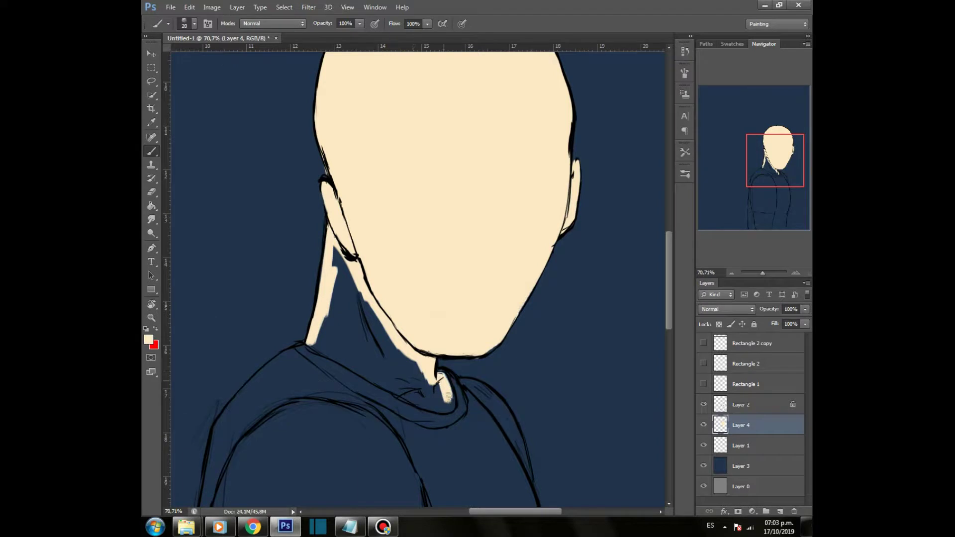
pyautogui.moveTo(452, 401); pyautogui.dragTo(434, 405)
pyautogui.press('r')
pyautogui.moveTo(550, 314)
pyautogui.mouseDown()
pyautogui.moveTo(488, 397)
pyautogui.moveTo(421, 416)
pyautogui.mouseUp()
pyautogui.moveTo(331, 195)
pyautogui.mouseDown()
pyautogui.moveTo(299, 336)
pyautogui.moveTo(326, 236)
pyautogui.moveTo(418, 197)
pyautogui.moveTo(344, 208)
pyautogui.moveTo(330, 292)
pyautogui.moveTo(311, 333)
pyautogui.moveTo(341, 202)
pyautogui.moveTo(357, 224)
pyautogui.moveTo(341, 250)
pyautogui.moveTo(342, 307)
pyautogui.mouseUp()
# Step: Paint a skin-coloured strip along the forearm's left edge, from the sleeve hem to the canvas bottom
pyautogui.press('r')
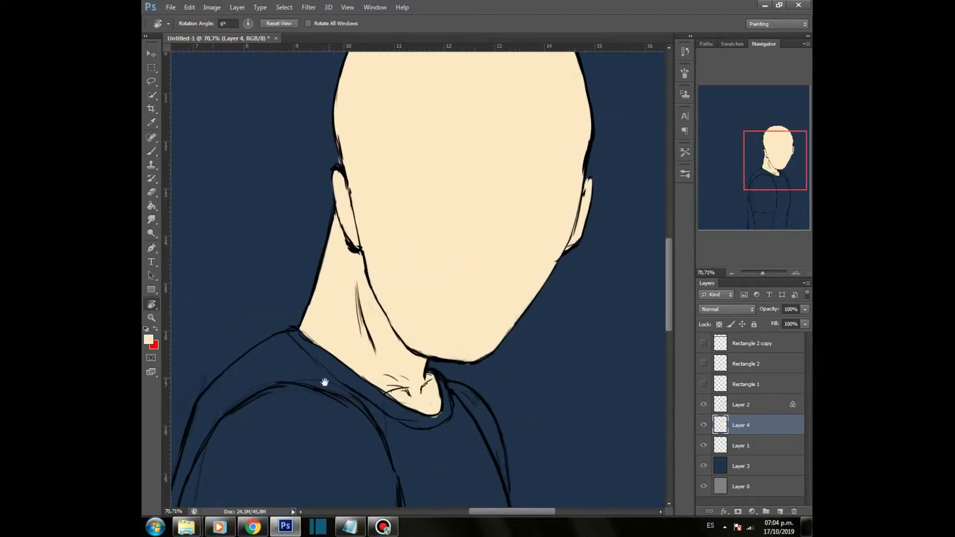
pyautogui.scroll(-10, 368, 181)
pyautogui.press('b')
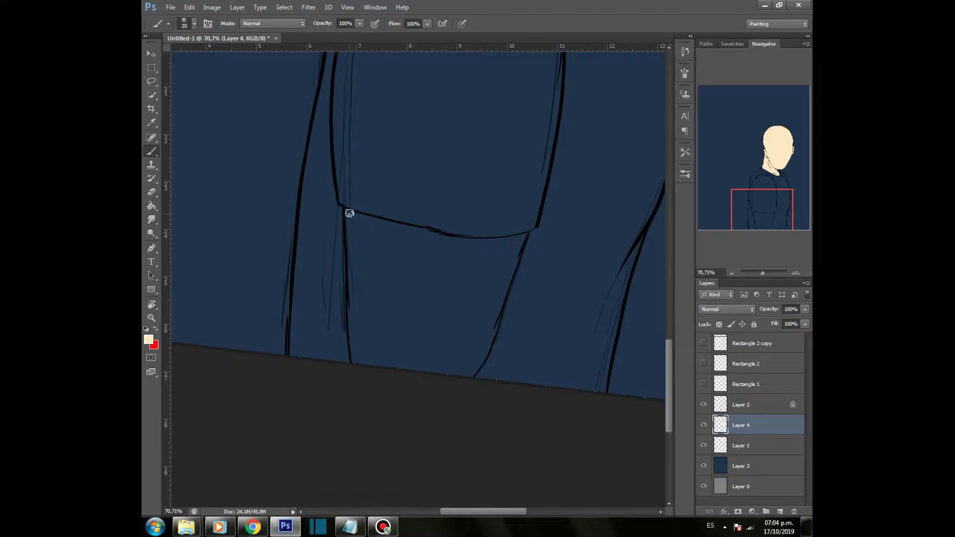
pyautogui.press(']')
pyautogui.moveTo(350, 243)
pyautogui.mouseDown()
pyautogui.moveTo(355, 319)
pyautogui.moveTo(348, 235)
pyautogui.mouseUp()
pyautogui.moveTo(354, 314)
pyautogui.mouseDown()
pyautogui.moveTo(353, 346)
pyautogui.moveTo(355, 248)
pyautogui.mouseUp()
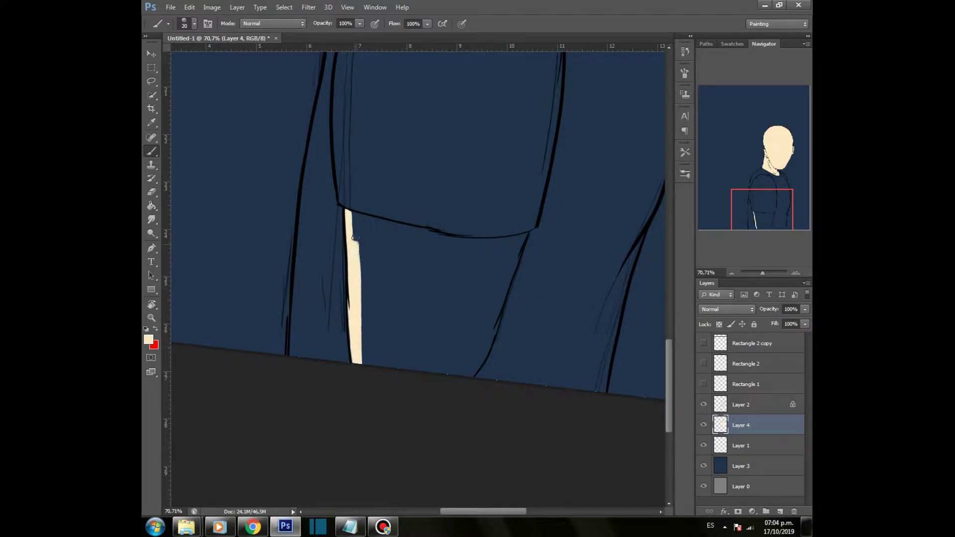
# Step: Paint the skin colour along the sleeve hem and down the forearm's right edge
pyautogui.press('r')
pyautogui.moveTo(457, 218); pyautogui.dragTo(444, 309)
pyautogui.press('b')
pyautogui.moveTo(498, 227); pyautogui.dragTo(446, 320)
pyautogui.moveTo(470, 279)
pyautogui.mouseDown()
pyautogui.moveTo(441, 337)
pyautogui.moveTo(438, 392)
pyautogui.moveTo(554, 215)
pyautogui.moveTo(515, 179)
pyautogui.mouseUp()
pyautogui.press('r')
pyautogui.press('b')
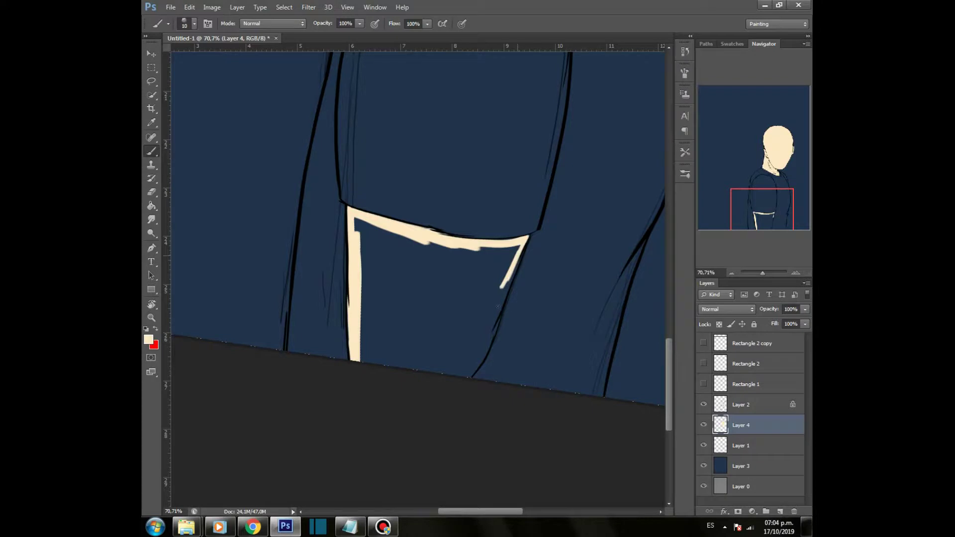
pyautogui.moveTo(500, 292)
pyautogui.mouseDown()
pyautogui.moveTo(465, 376)
pyautogui.moveTo(491, 252)
pyautogui.moveTo(359, 225)
pyautogui.moveTo(365, 358)
pyautogui.moveTo(382, 230)
pyautogui.moveTo(374, 312)
pyautogui.mouseUp()
# Step: Fill the rest of the forearm in the skin colour with a larger brush and erase the overspill beside its left outline
pyautogui.press(']')
pyautogui.press(']')
pyautogui.press(']')
pyautogui.press(']')
pyautogui.press(']')
pyautogui.press(']')
pyautogui.press(']')
pyautogui.moveTo(386, 246)
pyautogui.mouseDown()
pyautogui.moveTo(441, 255)
pyautogui.moveTo(426, 251)
pyautogui.moveTo(463, 337)
pyautogui.moveTo(452, 267)
pyautogui.moveTo(368, 252)
pyautogui.moveTo(413, 369)
pyautogui.mouseUp()
pyautogui.press('e')
pyautogui.moveTo(331, 247); pyautogui.dragTo(338, 249)
pyautogui.press('r')
pyautogui.moveTo(566, 301); pyautogui.dragTo(569, 281)
# Step: Lock the transparent pixels of Layer 4 and refill the head, neck and forearm with a darker tan
pyautogui.press('z')
pyautogui.moveTo(589, 173); pyautogui.dragTo(571, 181)
pyautogui.moveTo(571, 181); pyautogui.dragTo(540, 317)
pyautogui.moveTo(591, 256); pyautogui.dragTo(563, 279)
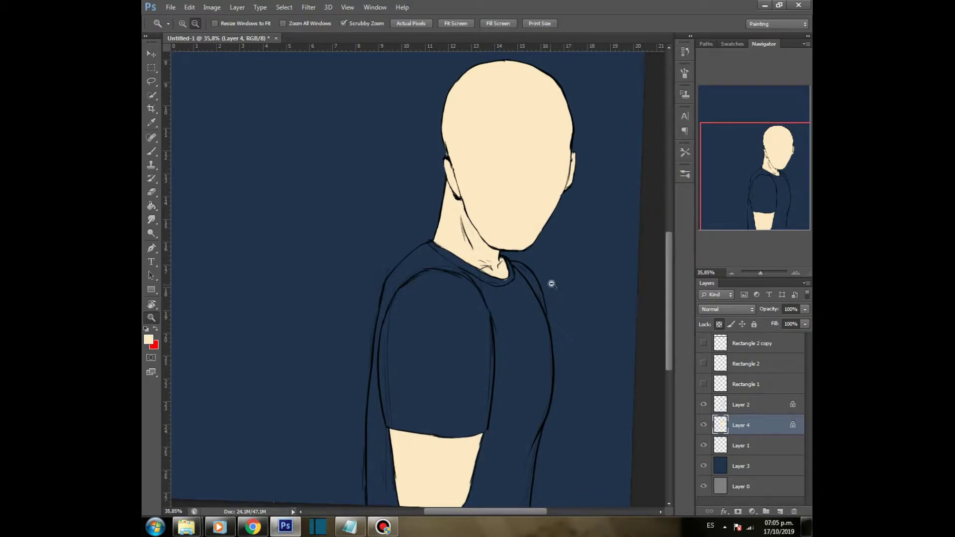
pyautogui.click(148, 340)
pyautogui.moveTo(478, 272)
pyautogui.mouseDown()
pyautogui.moveTo(500, 279)
pyautogui.moveTo(489, 282)
pyautogui.mouseUp()
pyautogui.press('Return')
pyautogui.press('b')
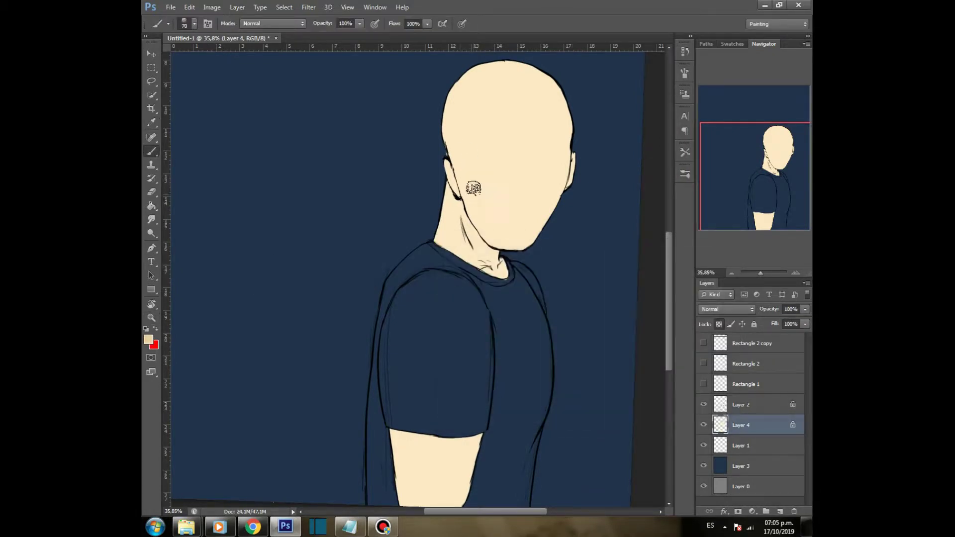
pyautogui.press('g')
pyautogui.click(463, 164)
pyautogui.click(394, 435)
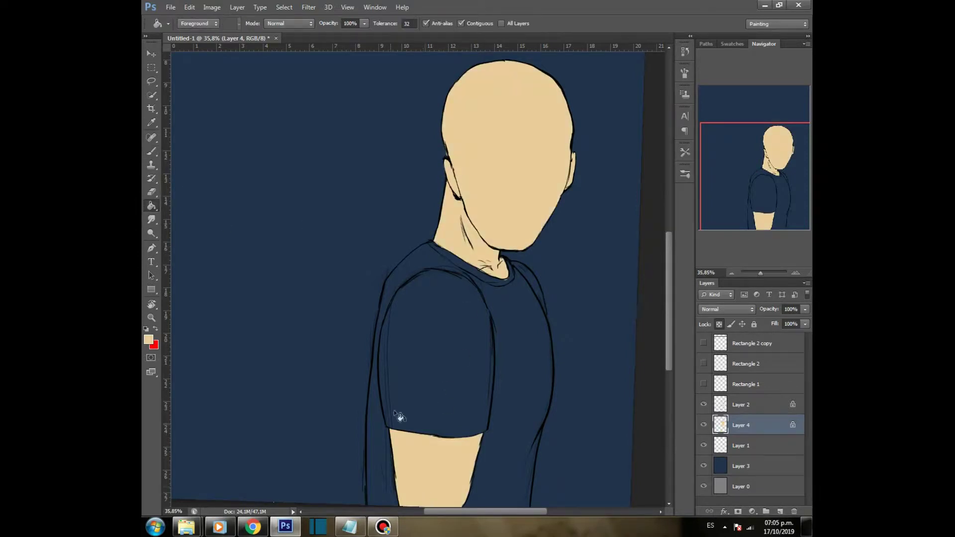
# Step: Add a new layer above Layer 4 and set the foreground colour to light grey
pyautogui.press('b')
pyautogui.moveTo(668, 306); pyautogui.dragTo(668, 313)
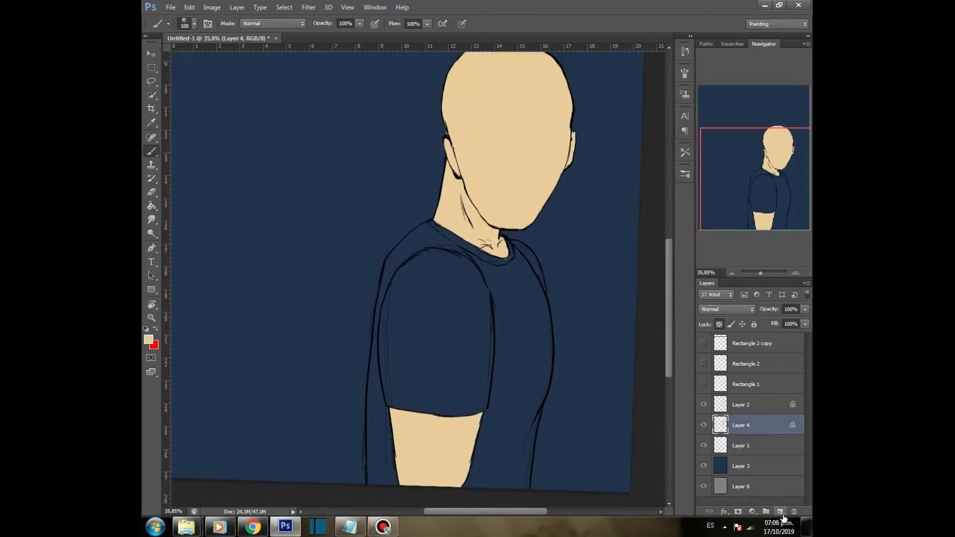
pyautogui.click(780, 512)
pyautogui.click(148, 339)
pyautogui.click(445, 287)
pyautogui.click(685, 266)
# Step: Undo a test stroke on the shirt and paint the near shoulder light grey along its outline beside the neck
pyautogui.moveTo(398, 286)
pyautogui.mouseDown()
pyautogui.moveTo(452, 291)
pyautogui.moveTo(461, 300)
pyautogui.moveTo(479, 289)
pyautogui.mouseUp()
pyautogui.hotkey('ctrl', 'z')
pyautogui.moveTo(464, 262); pyautogui.dragTo(442, 322)
pyautogui.press('b')
pyautogui.click(187, 23)
pyautogui.scroll(-3, 229, 174)
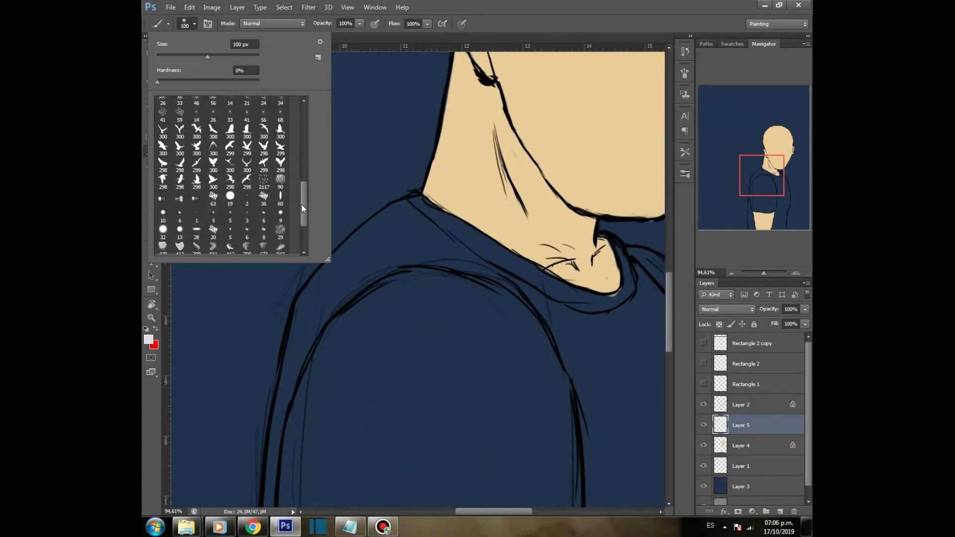
pyautogui.click(194, 23)
pyautogui.moveTo(413, 232)
pyautogui.mouseDown()
pyautogui.moveTo(427, 246)
pyautogui.moveTo(418, 224)
pyautogui.moveTo(398, 212)
pyautogui.moveTo(306, 304)
pyautogui.mouseUp()
pyautogui.press('[')
pyautogui.press('[')
pyautogui.press('[')
pyautogui.press('[')
pyautogui.press('[')
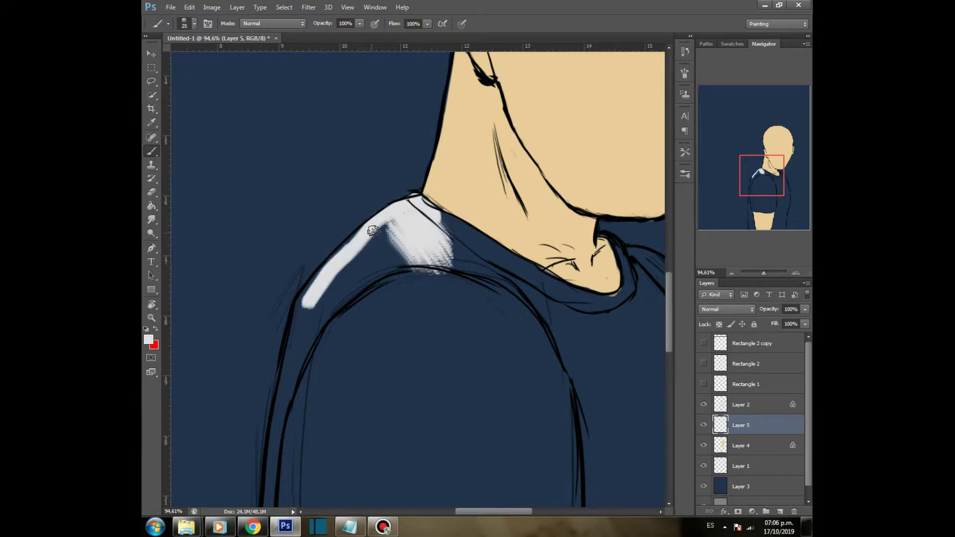
pyautogui.moveTo(320, 273)
pyautogui.mouseDown()
pyautogui.moveTo(284, 386)
pyautogui.moveTo(311, 318)
pyautogui.moveTo(405, 207)
pyautogui.mouseUp()
# Step: Paint light grey along the collar, close the shape across the upper sleeve and chest, and bucket-fill the enclosed shoulder area
pyautogui.press('r')
pyautogui.moveTo(488, 366)
pyautogui.mouseDown()
pyautogui.moveTo(547, 384)
pyautogui.moveTo(432, 418)
pyautogui.mouseUp()
pyautogui.press('b')
pyautogui.moveTo(491, 224)
pyautogui.mouseDown()
pyautogui.moveTo(455, 317)
pyautogui.moveTo(444, 429)
pyautogui.mouseUp()
pyautogui.moveTo(448, 322)
pyautogui.mouseDown()
pyautogui.moveTo(475, 240)
pyautogui.moveTo(465, 266)
pyautogui.mouseUp()
pyautogui.press('r')
pyautogui.moveTo(393, 409); pyautogui.dragTo(550, 286)
pyautogui.press('b')
pyautogui.moveTo(567, 233)
pyautogui.mouseDown()
pyautogui.moveTo(521, 356)
pyautogui.moveTo(287, 457)
pyautogui.moveTo(329, 431)
pyautogui.mouseUp()
pyautogui.press('g')
pyautogui.click(395, 345)
pyautogui.press('b')
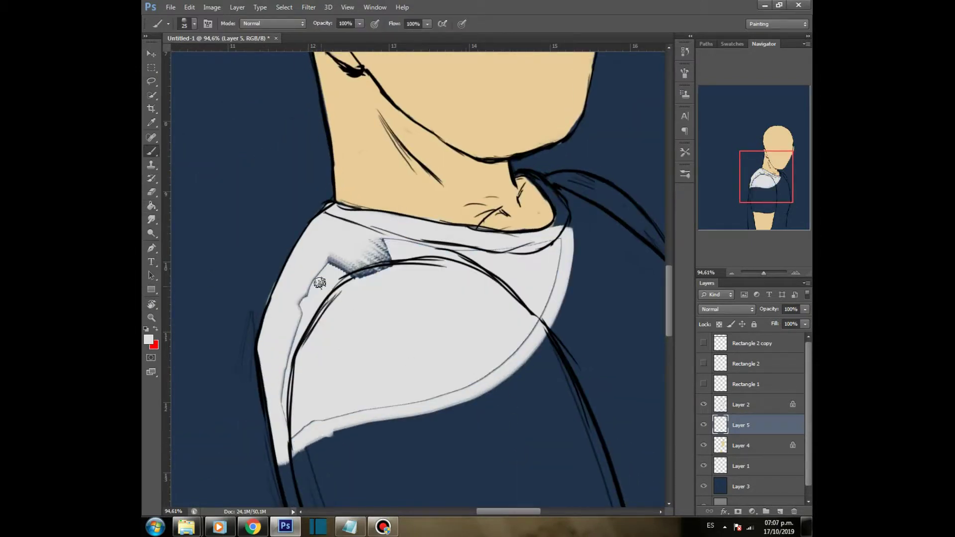
# Step: Paint over the unfilled gaps inside the light grey shoulder area
pyautogui.press(']')
pyautogui.moveTo(386, 249)
pyautogui.mouseDown()
pyautogui.moveTo(345, 275)
pyautogui.moveTo(331, 299)
pyautogui.moveTo(510, 368)
pyautogui.moveTo(558, 248)
pyautogui.moveTo(529, 266)
pyautogui.mouseUp()
pyautogui.press('r')
pyautogui.press('b')
pyautogui.moveTo(603, 291)
pyautogui.mouseDown()
pyautogui.moveTo(562, 412)
pyautogui.moveTo(512, 391)
pyautogui.mouseUp()
# Step: Paint the collar's front end and the far shoulder's inner edge light grey with a smaller brush
pyautogui.press('[')
pyautogui.press('[')
pyautogui.press('[')
pyautogui.press('[')
pyautogui.moveTo(510, 267); pyautogui.dragTo(524, 281)
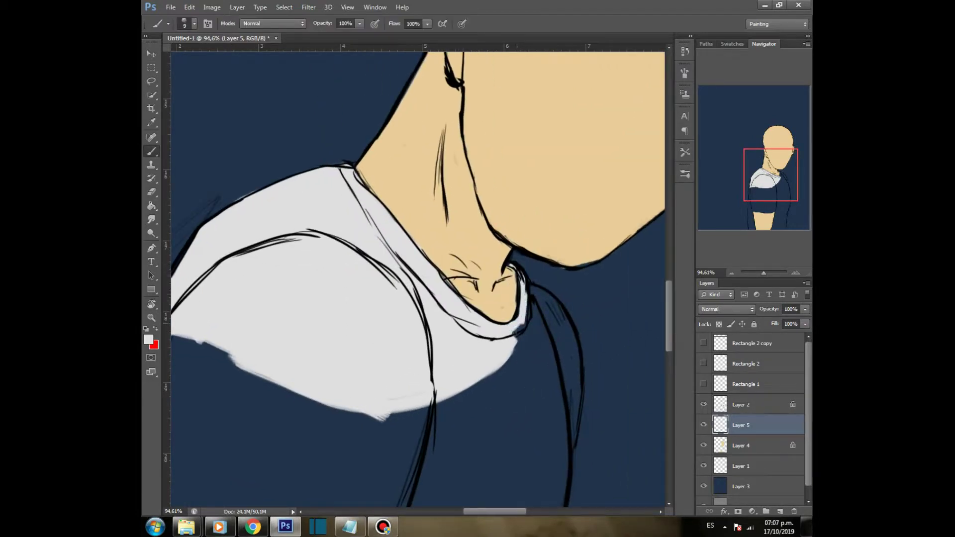
pyautogui.moveTo(544, 297)
pyautogui.mouseDown()
pyautogui.moveTo(569, 327)
pyautogui.moveTo(580, 388)
pyautogui.moveTo(571, 448)
pyautogui.moveTo(566, 353)
pyautogui.moveTo(573, 378)
pyautogui.moveTo(533, 299)
pyautogui.mouseUp()
pyautogui.press('m')
pyautogui.press('b')
pyautogui.moveTo(544, 392)
pyautogui.mouseDown()
pyautogui.moveTo(475, 290)
pyautogui.moveTo(483, 246)
pyautogui.mouseUp()
# Step: Paint a light grey strip inside the chest outline down to the canvas bottom
pyautogui.press('r')
pyautogui.moveTo(553, 388)
pyautogui.mouseDown()
pyautogui.moveTo(593, 337)
pyautogui.moveTo(572, 371)
pyautogui.mouseUp()
pyautogui.moveTo(516, 385); pyautogui.dragTo(397, 269)
pyautogui.moveTo(397, 203); pyautogui.dragTo(409, 338)
pyautogui.moveTo(417, 292)
pyautogui.mouseDown()
pyautogui.moveTo(412, 254)
pyautogui.moveTo(411, 413)
pyautogui.moveTo(419, 311)
pyautogui.mouseUp()
pyautogui.moveTo(425, 419); pyautogui.dragTo(510, 205)
pyautogui.moveTo(495, 243)
pyautogui.mouseDown()
pyautogui.moveTo(458, 326)
pyautogui.moveTo(472, 319)
pyautogui.moveTo(446, 451)
pyautogui.mouseUp()
pyautogui.moveTo(475, 318); pyautogui.dragTo(451, 501)
pyautogui.moveTo(440, 440); pyautogui.dragTo(461, 285)
pyautogui.moveTo(469, 284); pyautogui.dragTo(468, 356)
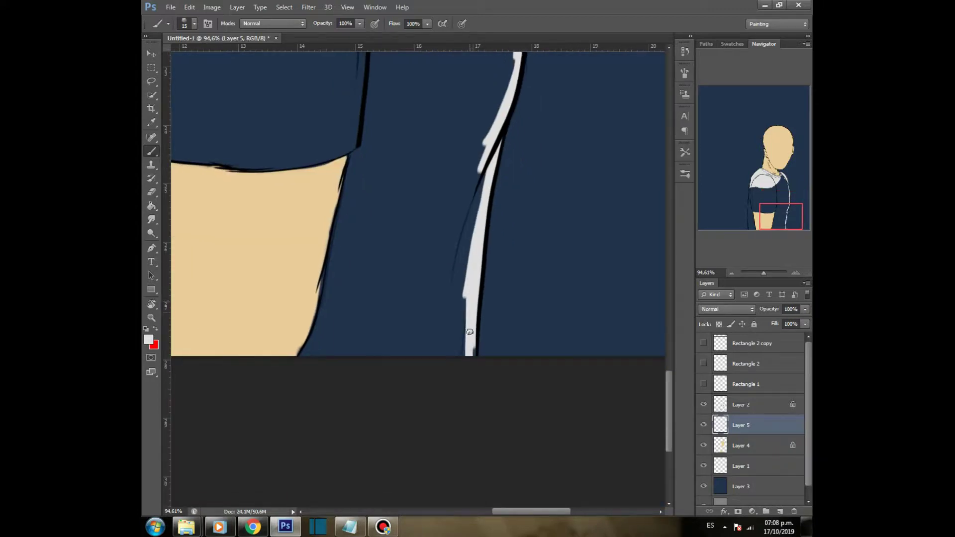
pyautogui.moveTo(470, 300); pyautogui.dragTo(473, 242)
# Step: Paint light grey along the shirt's bottom edge and up the inside of the back outline
pyautogui.press('r')
pyautogui.moveTo(502, 399)
pyautogui.mouseDown()
pyautogui.moveTo(582, 187)
pyautogui.moveTo(560, 179)
pyautogui.mouseUp()
pyautogui.moveTo(493, 231)
pyautogui.mouseDown()
pyautogui.moveTo(485, 460)
pyautogui.moveTo(496, 289)
pyautogui.mouseUp()
pyautogui.moveTo(497, 295)
pyautogui.mouseDown()
pyautogui.moveTo(492, 456)
pyautogui.moveTo(447, 437)
pyautogui.moveTo(394, 369)
pyautogui.mouseUp()
pyautogui.press('r')
pyautogui.moveTo(356, 282)
pyautogui.mouseDown()
pyautogui.moveTo(340, 411)
pyautogui.moveTo(392, 105)
pyautogui.moveTo(372, 190)
pyautogui.moveTo(397, 109)
pyautogui.moveTo(396, 286)
pyautogui.mouseUp()
pyautogui.moveTo(416, 154); pyautogui.dragTo(390, 244)
pyautogui.moveTo(377, 300); pyautogui.dragTo(403, 195)
pyautogui.moveTo(393, 238); pyautogui.dragTo(381, 301)
pyautogui.moveTo(552, 270); pyautogui.dragTo(513, 309)
pyautogui.press('r')
pyautogui.moveTo(583, 316); pyautogui.dragTo(587, 284)
# Step: Bucket-fill the rest of the shirt light grey and move Layer 5 beneath Layer 4
pyautogui.moveTo(405, 163); pyautogui.dragTo(314, 211)
pyautogui.press('g')
pyautogui.click(515, 350)
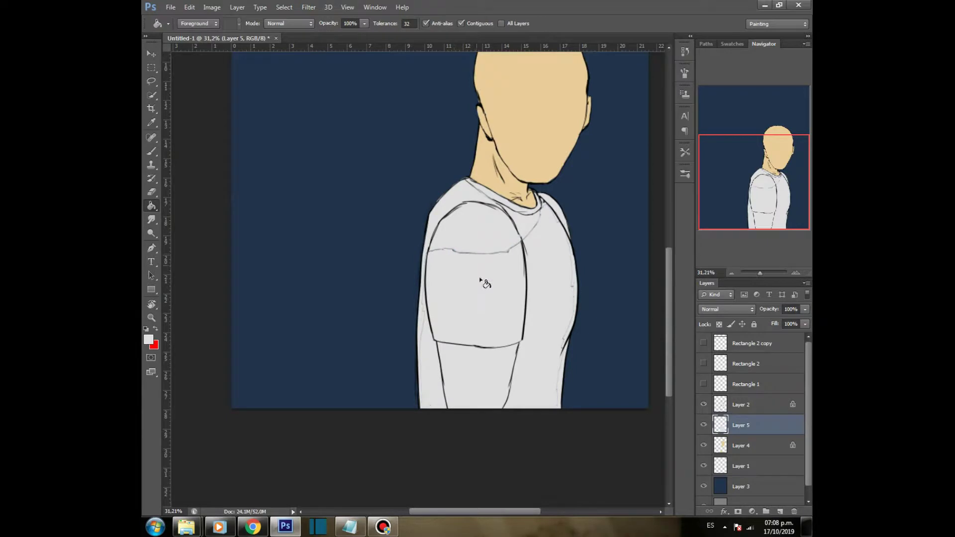
pyautogui.moveTo(751, 424); pyautogui.dragTo(750, 454)
# Step: Paint over the remaining gaps and seam lines across the sleeve, chest and lower part of the shirt
pyautogui.press('b')
pyautogui.scroll(3, 389, 231)
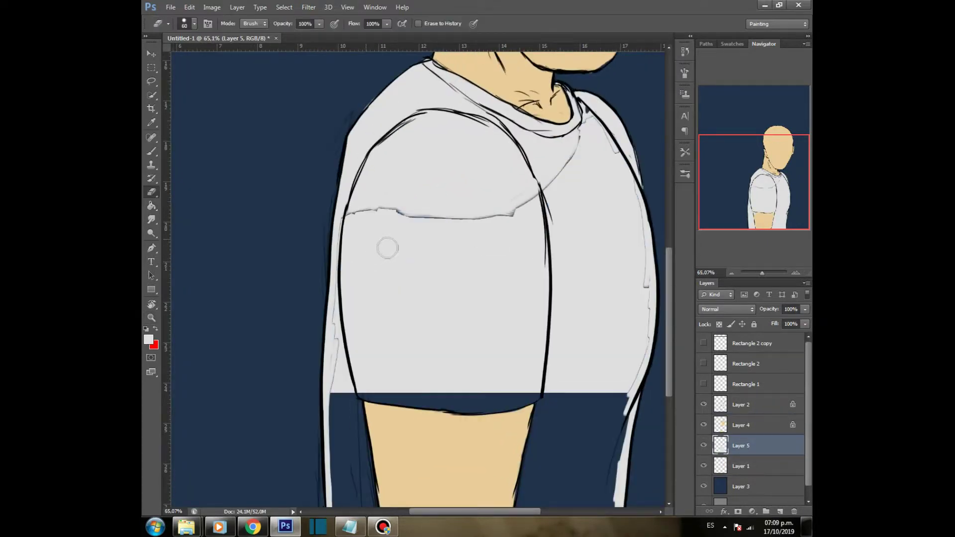
pyautogui.press(']')
pyautogui.press(']')
pyautogui.press(']')
pyautogui.moveTo(352, 219)
pyautogui.mouseDown()
pyautogui.moveTo(341, 241)
pyautogui.moveTo(333, 409)
pyautogui.mouseUp()
pyautogui.moveTo(351, 222)
pyautogui.mouseDown()
pyautogui.moveTo(391, 211)
pyautogui.moveTo(497, 210)
pyautogui.moveTo(443, 222)
pyautogui.moveTo(553, 191)
pyautogui.moveTo(520, 190)
pyautogui.moveTo(573, 149)
pyautogui.moveTo(590, 109)
pyautogui.moveTo(617, 137)
pyautogui.moveTo(592, 107)
pyautogui.moveTo(630, 162)
pyautogui.moveTo(589, 94)
pyautogui.moveTo(591, 119)
pyautogui.moveTo(628, 175)
pyautogui.moveTo(647, 299)
pyautogui.moveTo(625, 407)
pyautogui.mouseUp()
pyautogui.moveTo(580, 437); pyautogui.dragTo(559, 228)
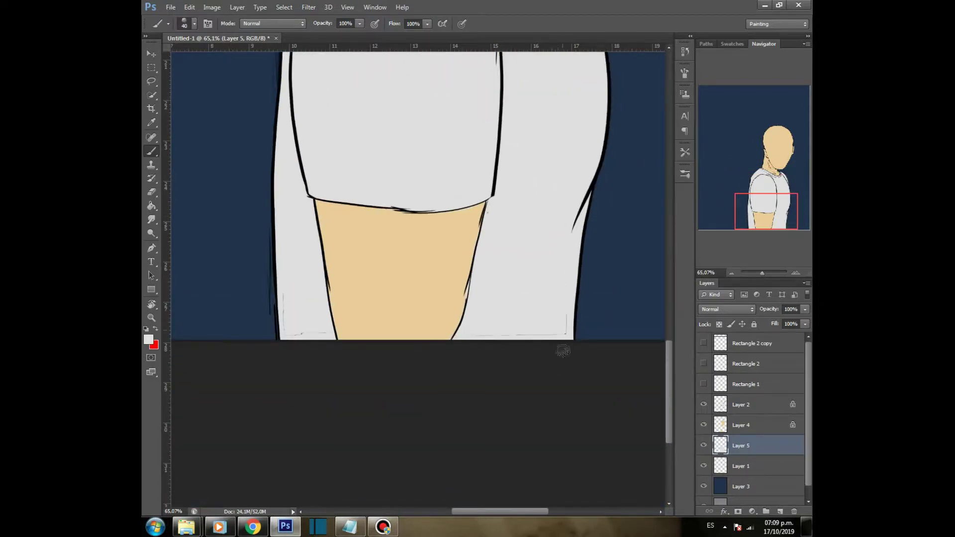
pyautogui.moveTo(373, 230); pyautogui.dragTo(403, 432)
# Step: Lock the transparent pixels of Layer 5 and show the three window-bar rectangle layers
pyautogui.press('e')
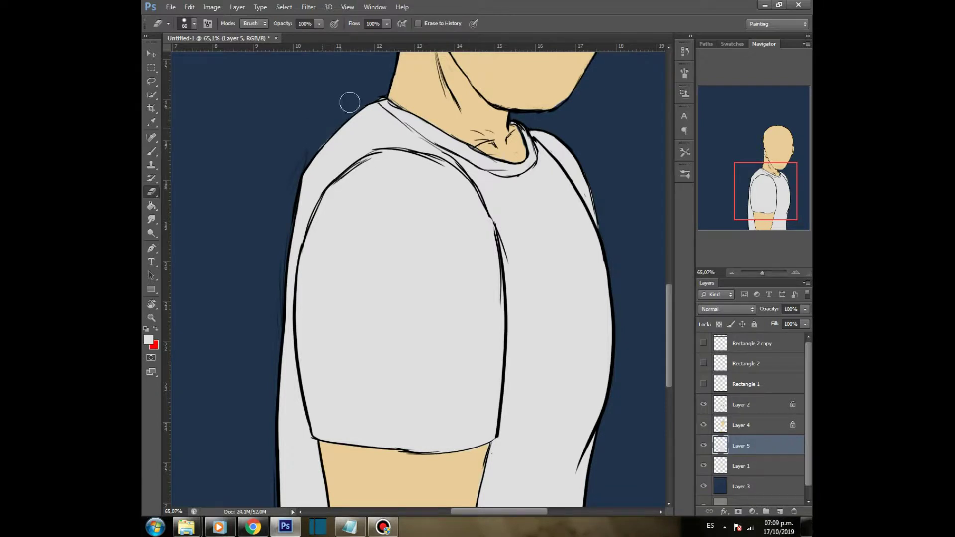
pyautogui.press('z')
pyautogui.scroll(-6, 654, 340)
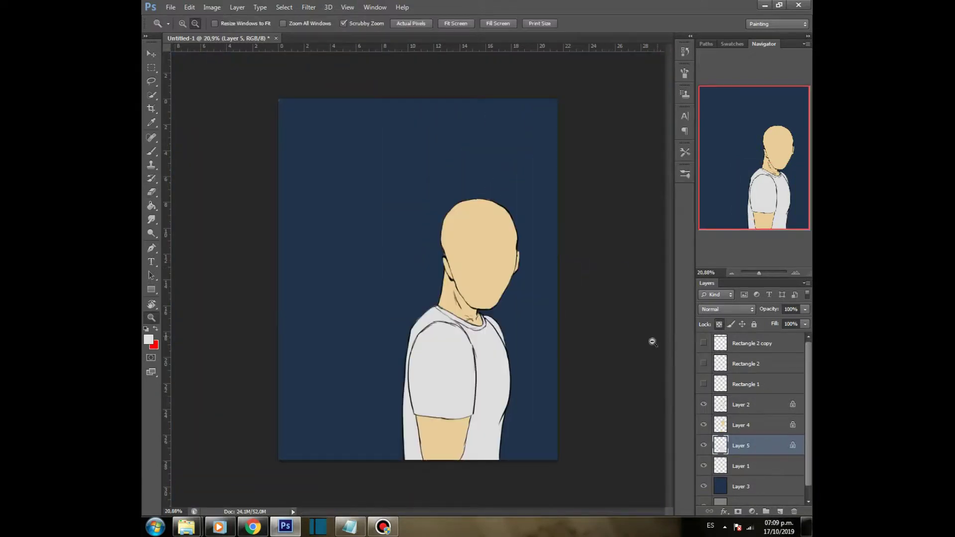
pyautogui.click(704, 364)
pyautogui.click(703, 384)
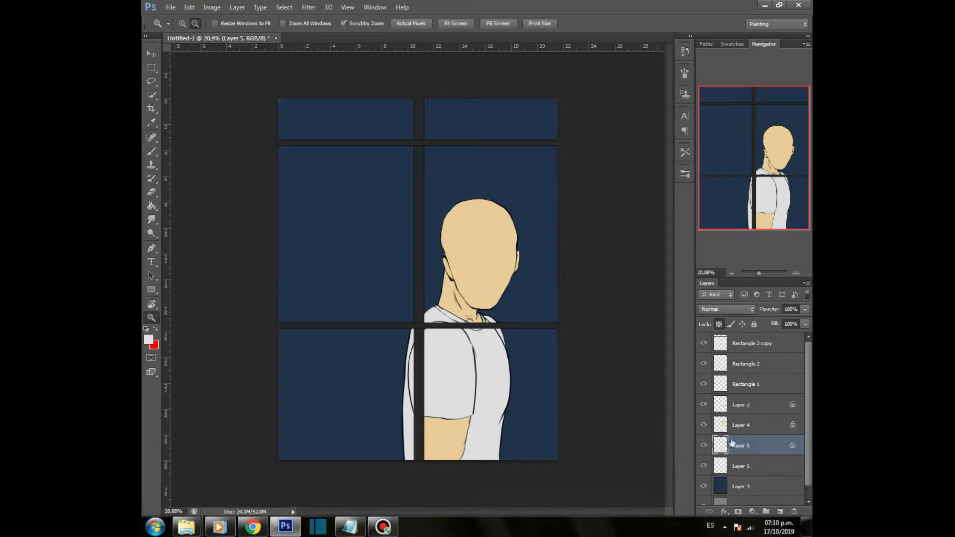
# Step: Group the Rectangle 1, Rectangle 2 and Rectangle 2 copy layers and name the group "ventana"
pyautogui.click(745, 405)
pyautogui.keyDown('ctrl'); pyautogui.click(755, 345); pyautogui.keyUp('ctrl')
pyautogui.keyDown('ctrl'); pyautogui.click(755, 366); pyautogui.keyUp('ctrl')
pyautogui.keyDown('ctrl'); pyautogui.click(753, 388); pyautogui.keyUp('ctrl')
pyautogui.keyDown('ctrl'); pyautogui.click(752, 405); pyautogui.keyUp('ctrl')
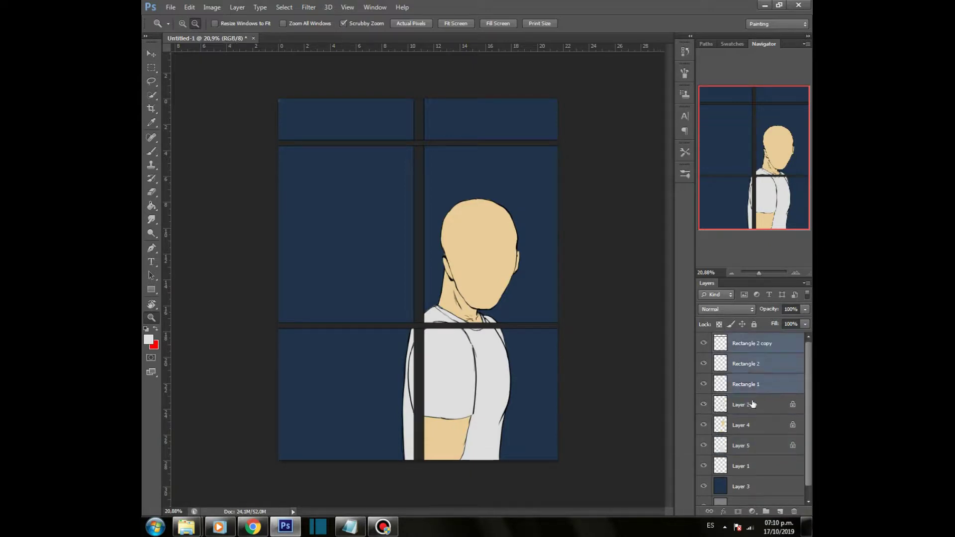
pyautogui.hotkey('ctrl', 'g')
pyautogui.doubleClick(749, 340)
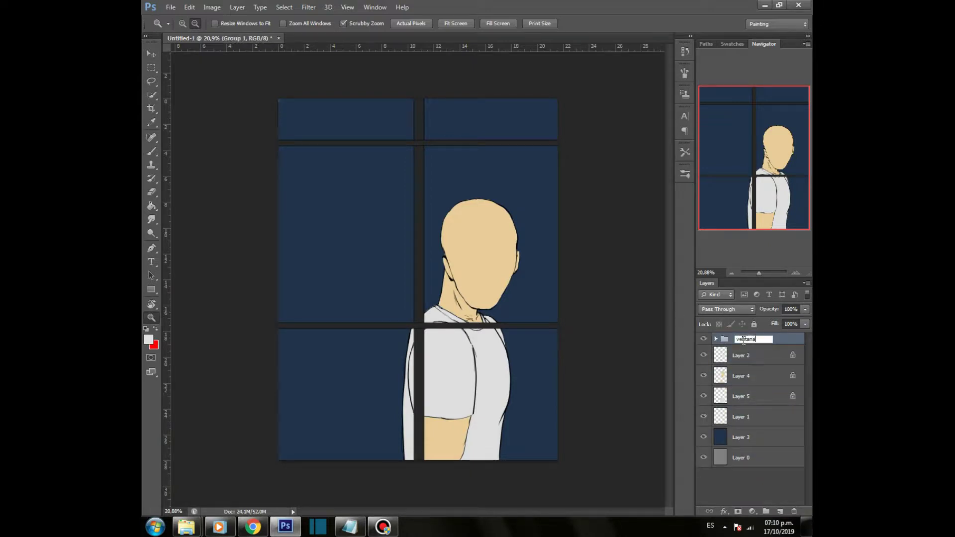
pyautogui.write('n')
pyautogui.press('Return')
# Step: Add a new layer above Layer 2 and fill it with white
pyautogui.click(743, 362)
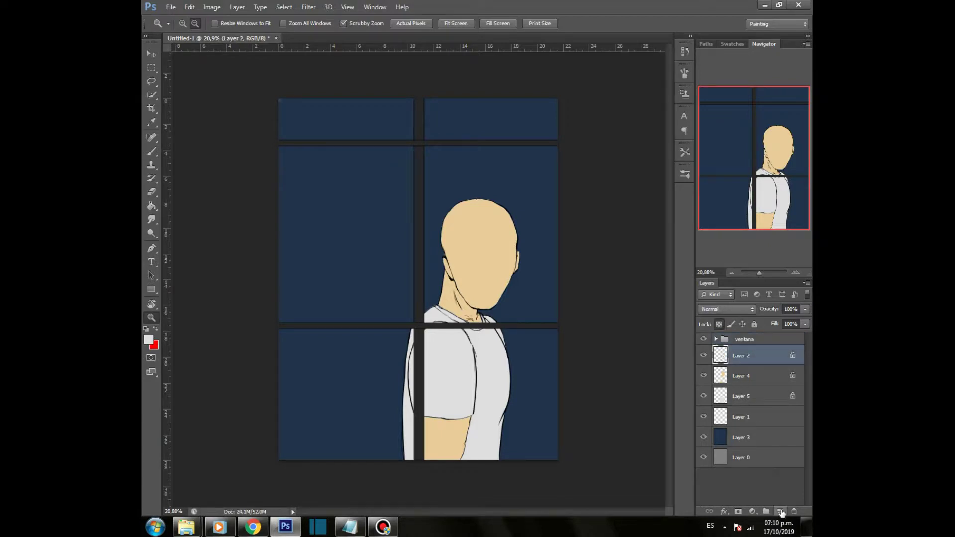
pyautogui.click(781, 512)
pyautogui.press('i')
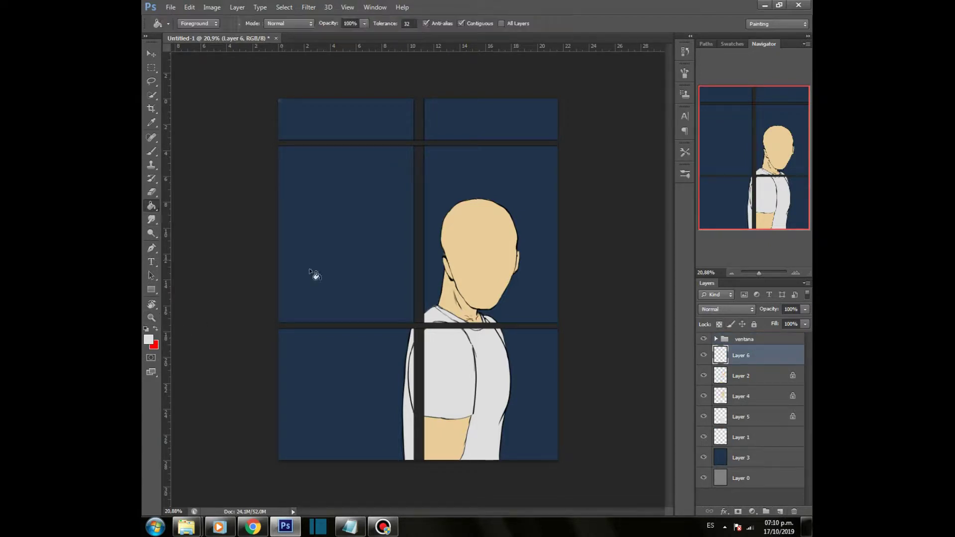
pyautogui.click(148, 339)
pyautogui.press('Return')
pyautogui.press('g')
pyautogui.click(341, 367)
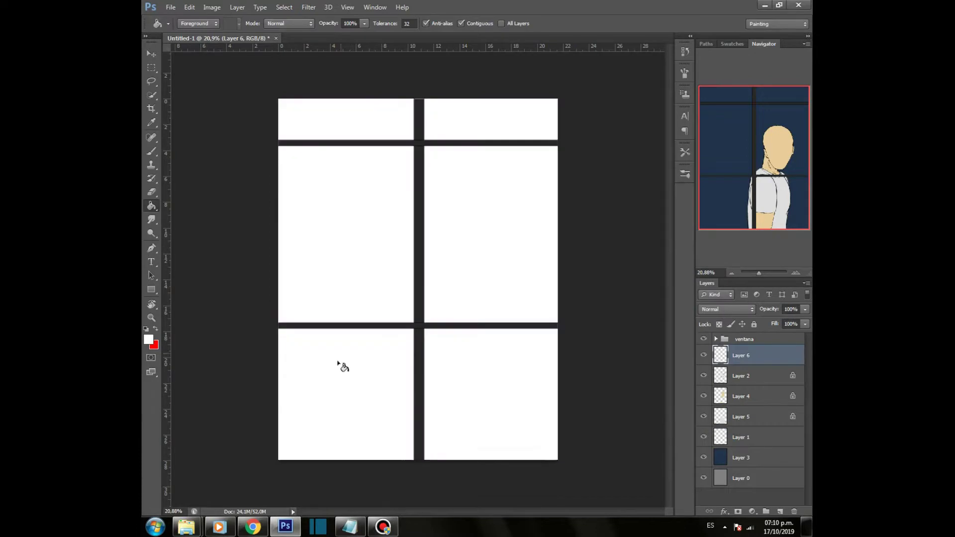
# Step: Apply a Gaussian Blur with a 15.5-pixel radius to the white layer
pyautogui.click(308, 7)
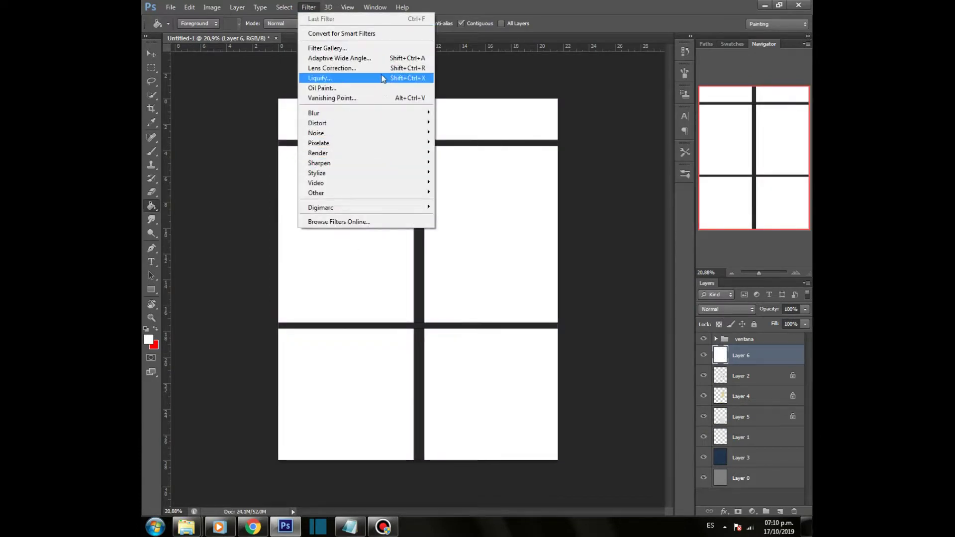
pyautogui.moveTo(420, 113)
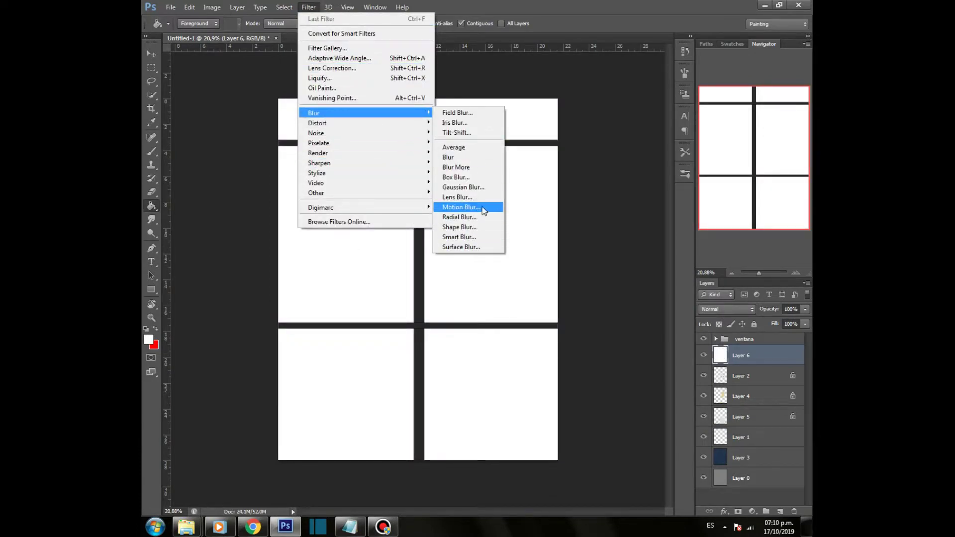
pyautogui.click(468, 190)
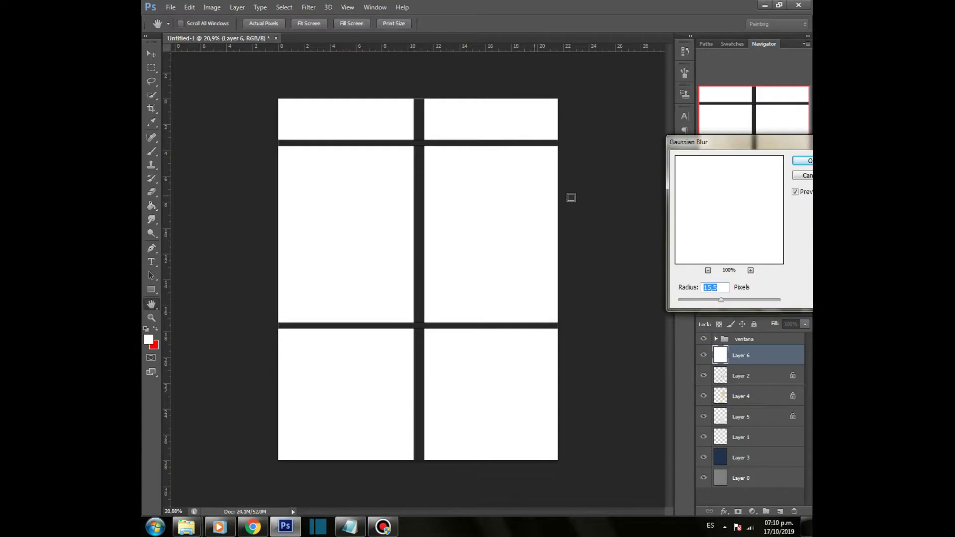
pyautogui.click(802, 161)
# Step: Try the Overlay blend mode on the white layer, then set it to Multiply
pyautogui.click(750, 311)
pyautogui.click(722, 168)
pyautogui.click(745, 309)
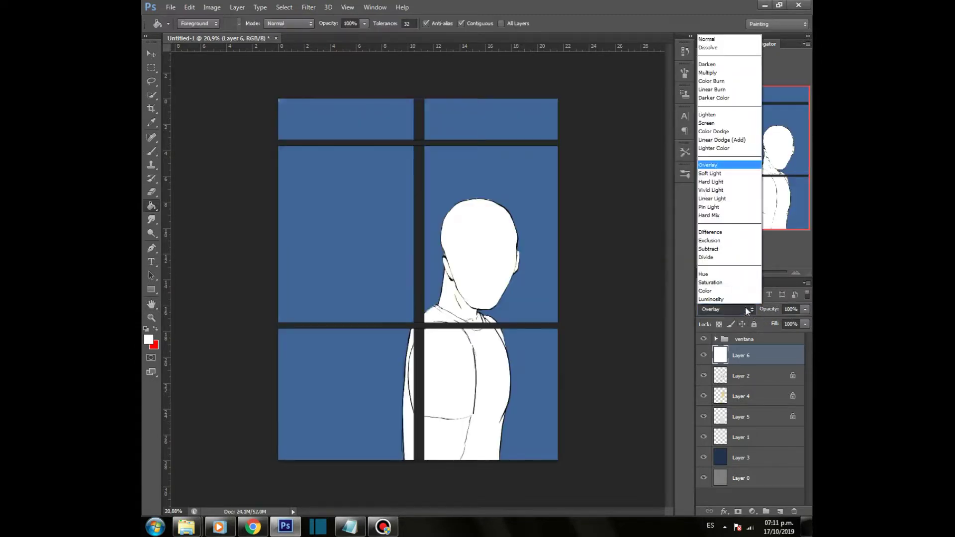
pyautogui.click(726, 74)
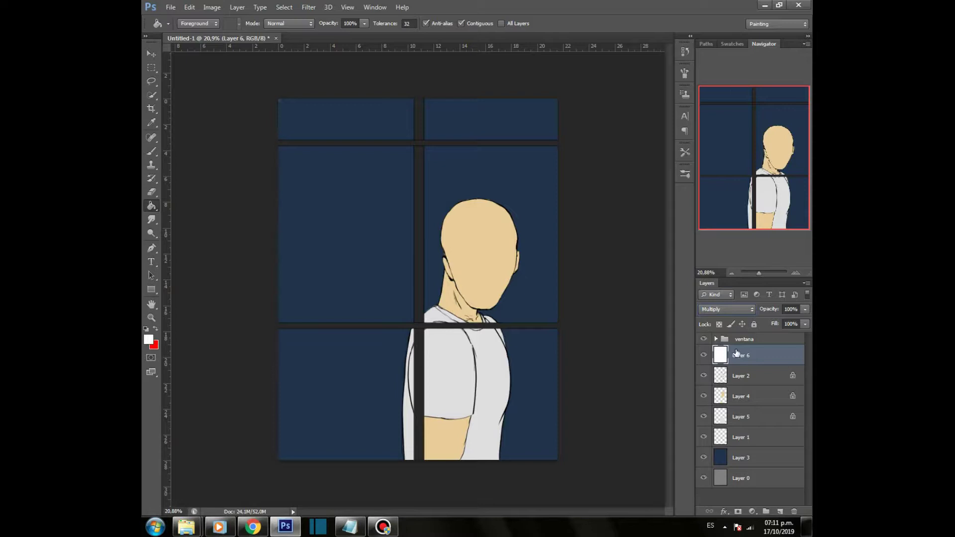
# Step: Apply Gaussian Blur to the white Multiply layer again with a slightly adjusted radius
pyautogui.click(309, 7)
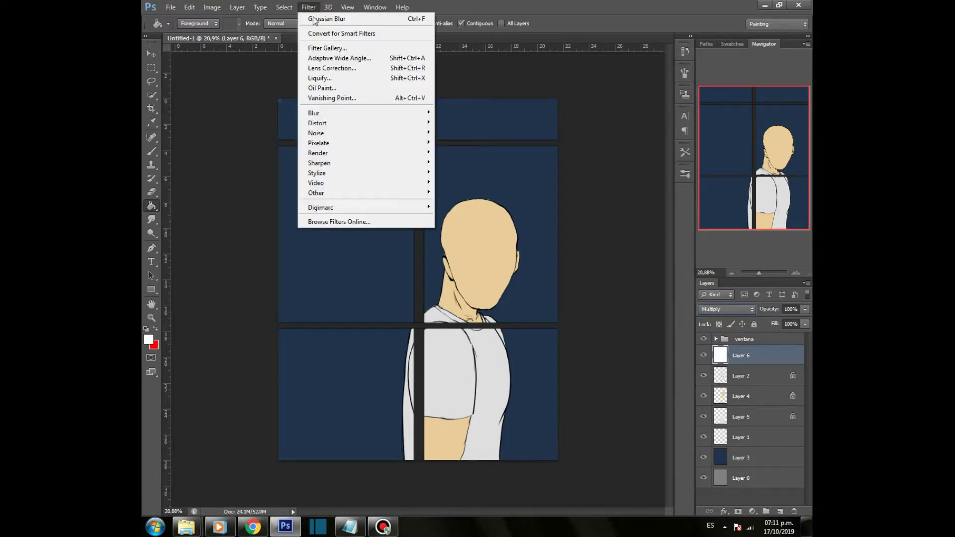
pyautogui.moveTo(418, 113)
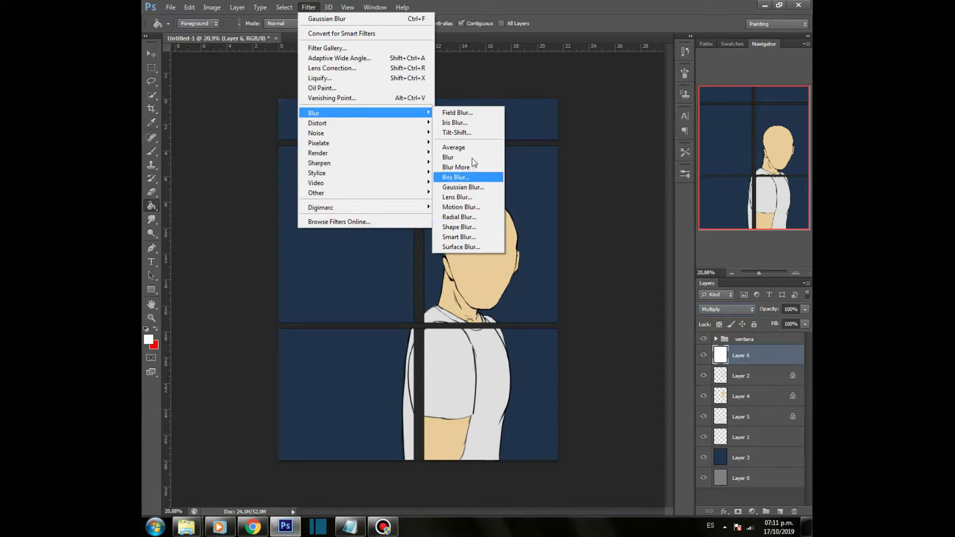
pyautogui.click(472, 188)
pyautogui.moveTo(722, 300)
pyautogui.mouseDown()
pyautogui.moveTo(711, 300)
pyautogui.moveTo(747, 300)
pyautogui.moveTo(723, 300)
pyautogui.mouseUp()
pyautogui.click(809, 163)
# Step: Delete the white layer and add a new empty layer above Layer 2
pyautogui.press('Delete')
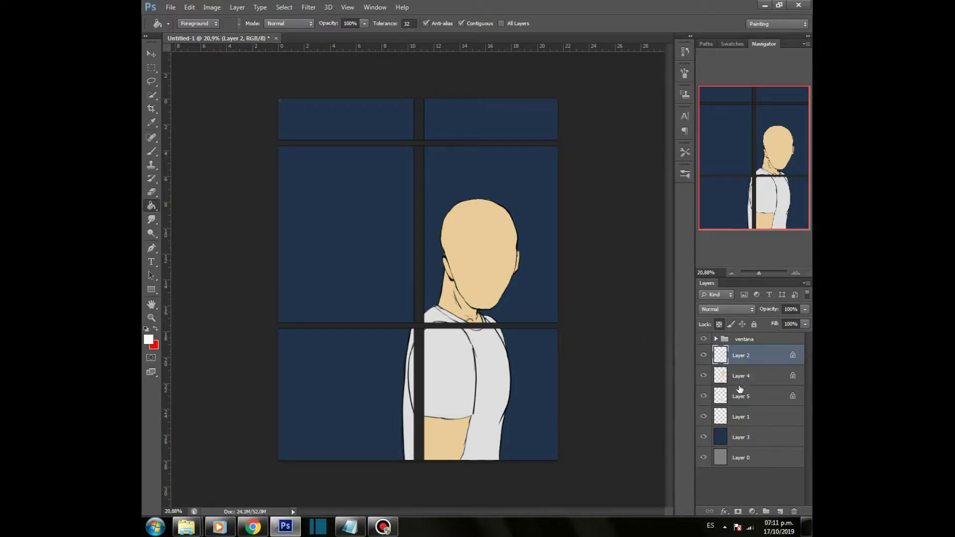
pyautogui.click(780, 512)
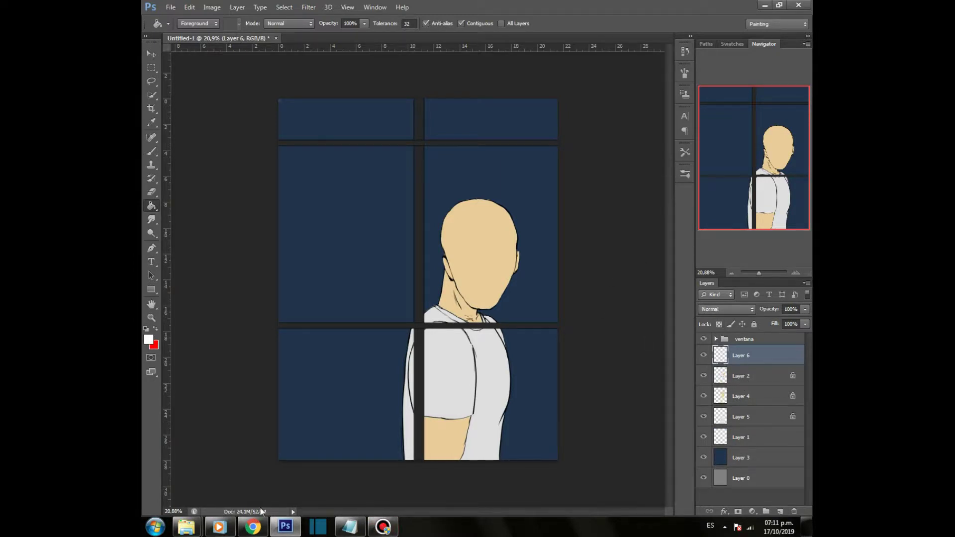
# Step: Open the depositphotos transparent-glass-texture image, unlock its layer and bring the texture into the portrait document as a new layer
pyautogui.click(383, 527)
pyautogui.click(567, 210)
pyautogui.click(170, 7)
pyautogui.click(188, 31)
pyautogui.moveTo(612, 166); pyautogui.dragTo(617, 238)
pyautogui.doubleClick(525, 224)
pyautogui.click(793, 342)
pyautogui.press('v')
pyautogui.moveTo(464, 321)
pyautogui.mouseDown()
pyautogui.moveTo(229, 39)
pyautogui.moveTo(451, 312)
pyautogui.mouseUp()
# Step: Rotate the glass texture about -91° and enlarge it to cover the entire canvas
pyautogui.hotkey('ctrl', 't')
pyautogui.moveTo(494, 287); pyautogui.dragTo(543, 52)
pyautogui.moveTo(455, 199); pyautogui.dragTo(339, 377)
pyautogui.moveTo(456, 227); pyautogui.dragTo(565, 107)
pyautogui.moveTo(479, 237); pyautogui.dragTo(480, 221)
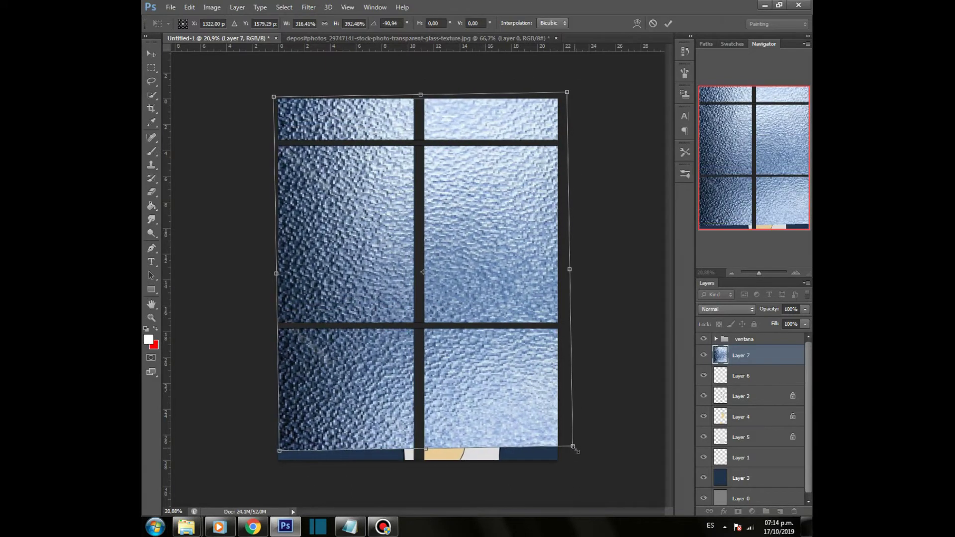
pyautogui.moveTo(573, 447); pyautogui.dragTo(581, 465)
pyautogui.press('Return')
pyautogui.press('Return')
# Step: Lower the glass texture layer's opacity to about 47% and move it into the ventana group
pyautogui.click(805, 309)
pyautogui.moveTo(787, 322); pyautogui.dragTo(775, 324)
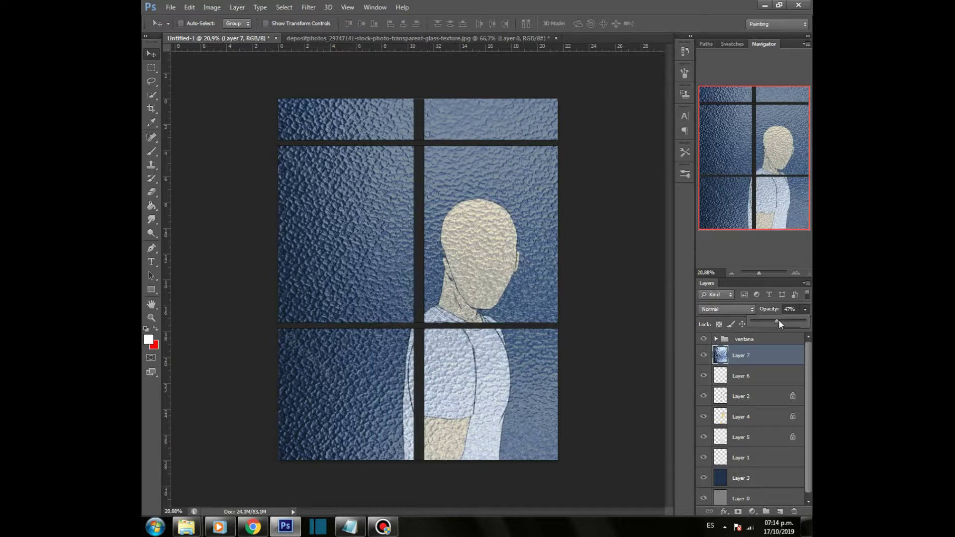
pyautogui.click(805, 309)
pyautogui.moveTo(708, 365); pyautogui.dragTo(716, 347)
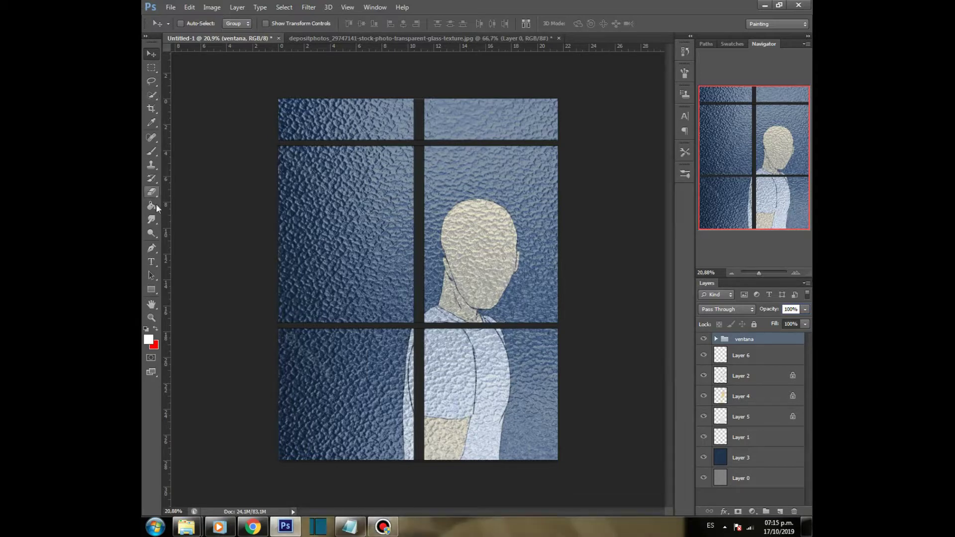
# Step: Hide the ventana group and add a new empty layer above Layer 4 for the facial features
pyautogui.click(735, 398)
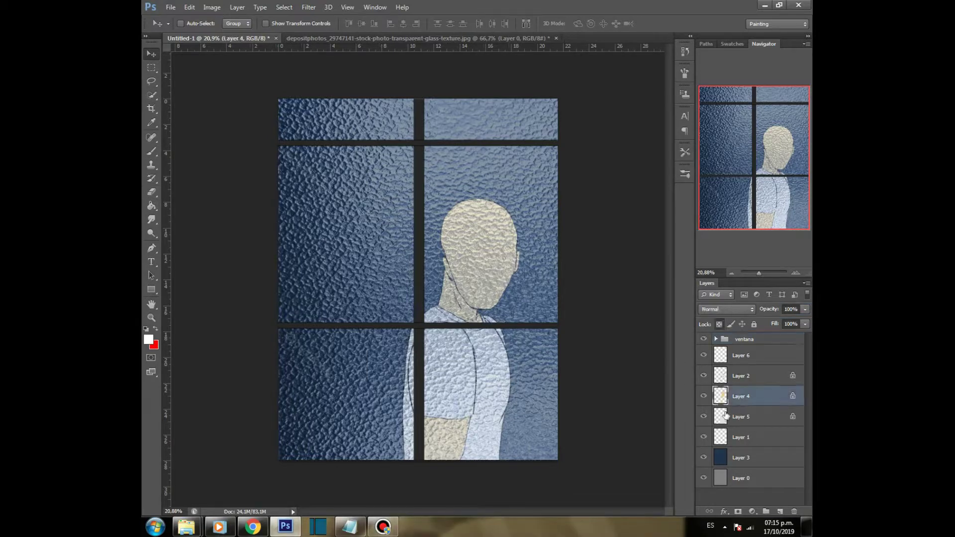
pyautogui.click(705, 397)
pyautogui.click(704, 398)
pyautogui.moveTo(499, 283); pyautogui.dragTo(552, 284)
pyautogui.click(704, 339)
pyautogui.press('b')
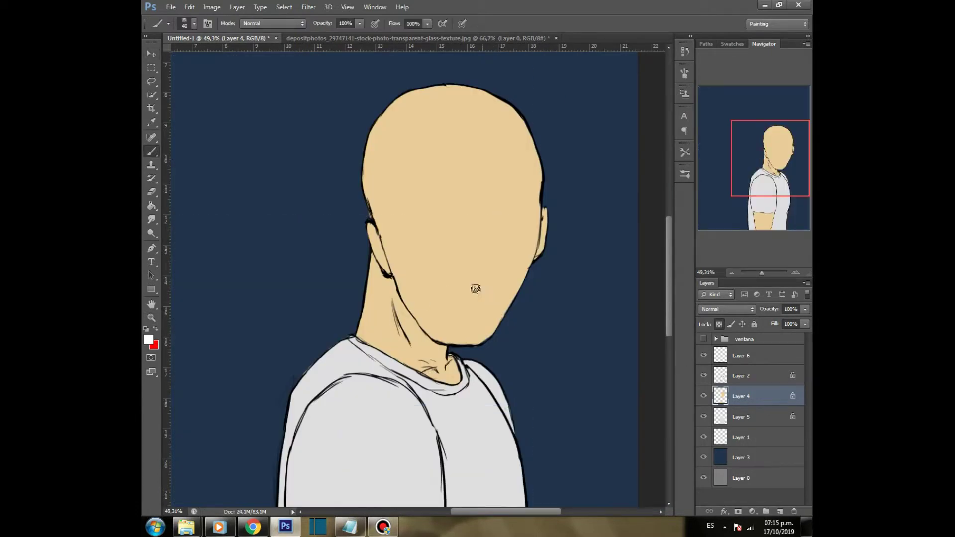
pyautogui.click(781, 511)
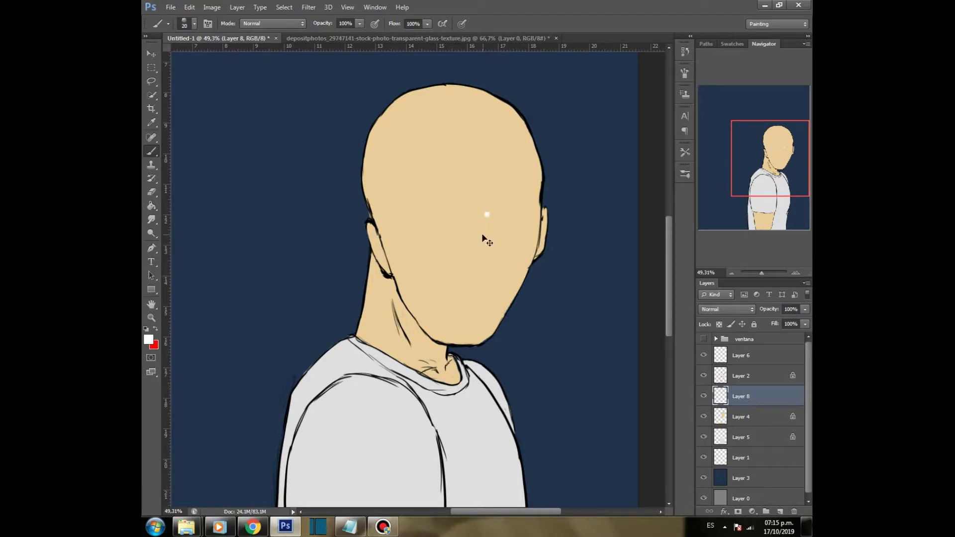
# Step: Set the brush colour to dark grey and paint two solid eye sockets on Layer 8
pyautogui.click(151, 342)
pyautogui.moveTo(442, 402); pyautogui.dragTo(442, 362)
pyautogui.click(688, 264)
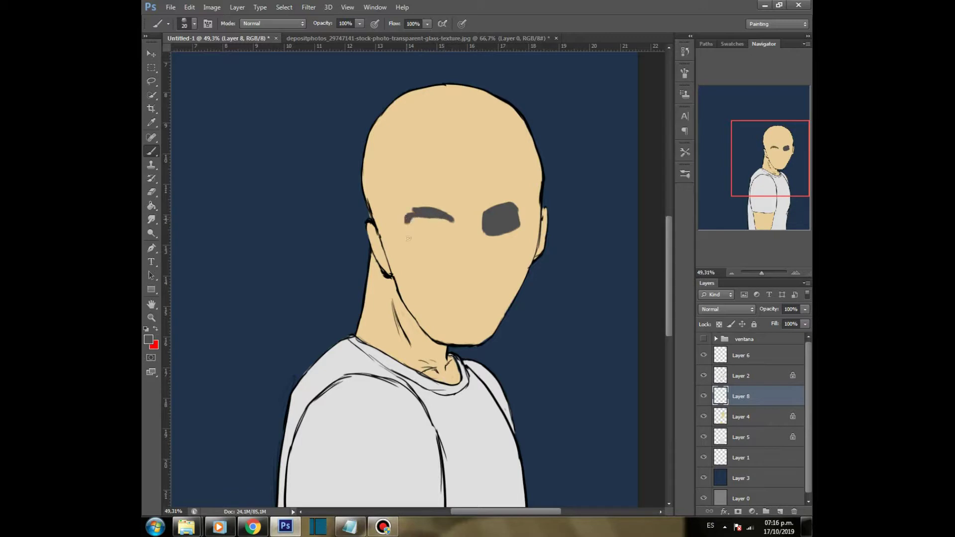
pyautogui.moveTo(425, 237); pyautogui.dragTo(417, 219)
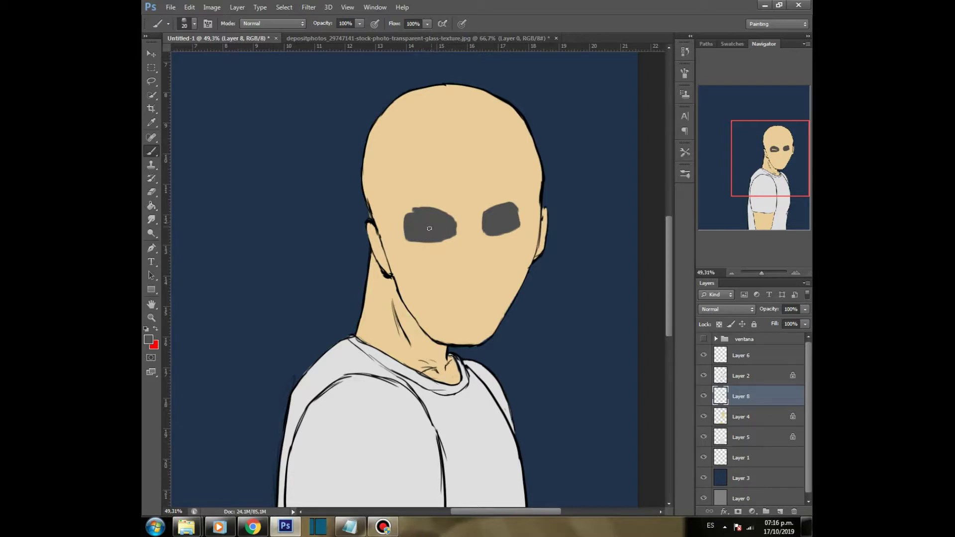
# Step: Reshape the edges of the eye sockets with the Eraser, rotating the canvas view as needed
pyautogui.press('r')
pyautogui.moveTo(543, 239)
pyautogui.mouseDown()
pyautogui.moveTo(559, 294)
pyautogui.moveTo(423, 312)
pyautogui.mouseUp()
pyautogui.press('e')
pyautogui.moveTo(495, 298)
pyautogui.mouseDown()
pyautogui.moveTo(496, 282)
pyautogui.moveTo(482, 340)
pyautogui.mouseUp()
pyautogui.press('r')
pyautogui.moveTo(526, 366)
pyautogui.mouseDown()
pyautogui.moveTo(516, 160)
pyautogui.moveTo(500, 148)
pyautogui.mouseUp()
# Step: Paint a dark grey triangular nose hole, trim its edges, and paint a tall oval mouth below it
pyautogui.press('b')
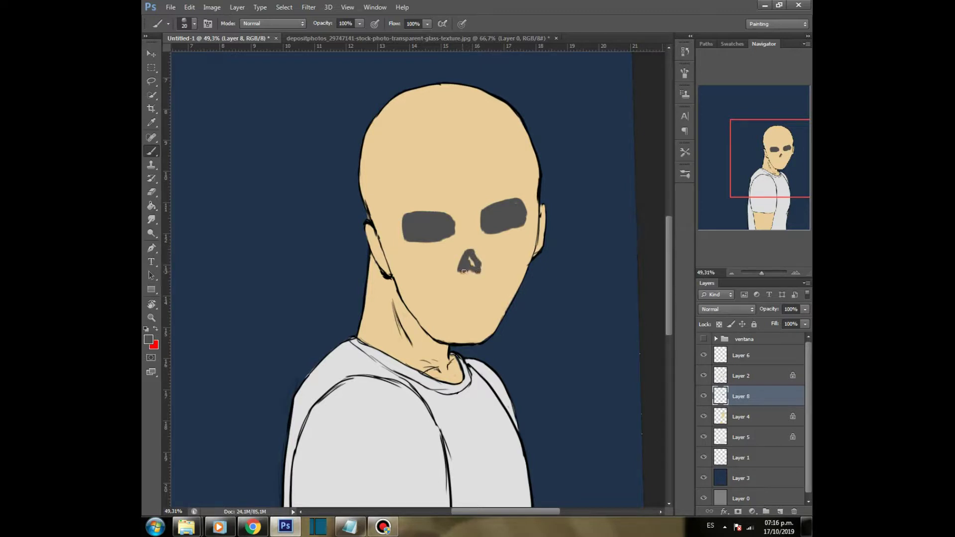
pyautogui.press('e')
pyautogui.moveTo(455, 279)
pyautogui.mouseDown()
pyautogui.moveTo(480, 281)
pyautogui.moveTo(484, 260)
pyautogui.mouseUp()
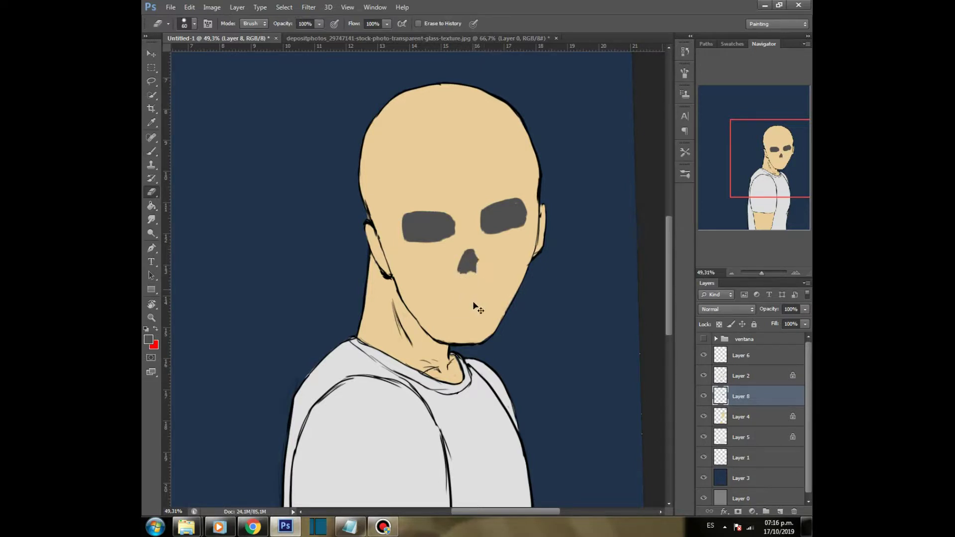
pyautogui.press('[')
pyautogui.press('b')
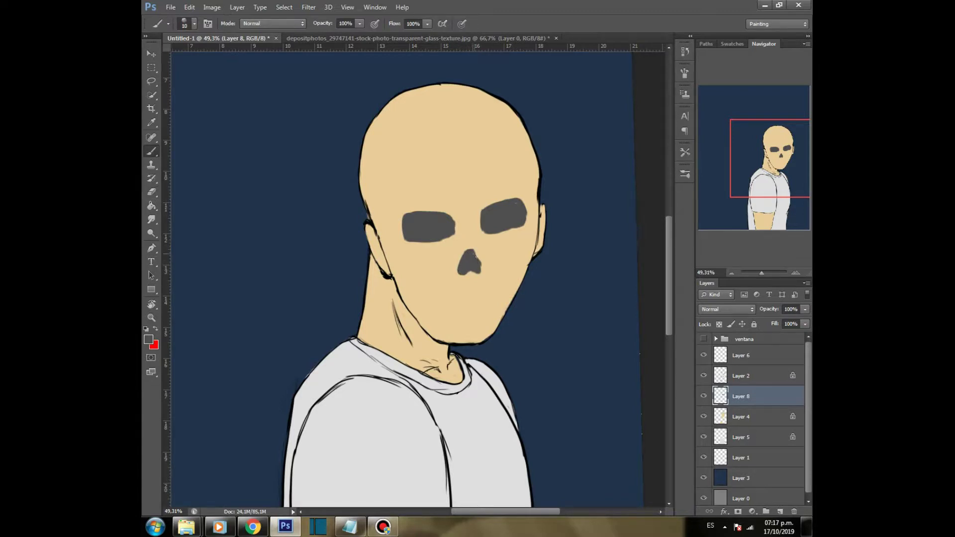
pyautogui.moveTo(463, 290); pyautogui.dragTo(461, 320)
pyautogui.moveTo(459, 287)
pyautogui.mouseDown()
pyautogui.moveTo(449, 326)
pyautogui.moveTo(481, 309)
pyautogui.moveTo(460, 296)
pyautogui.moveTo(474, 321)
pyautogui.mouseUp()
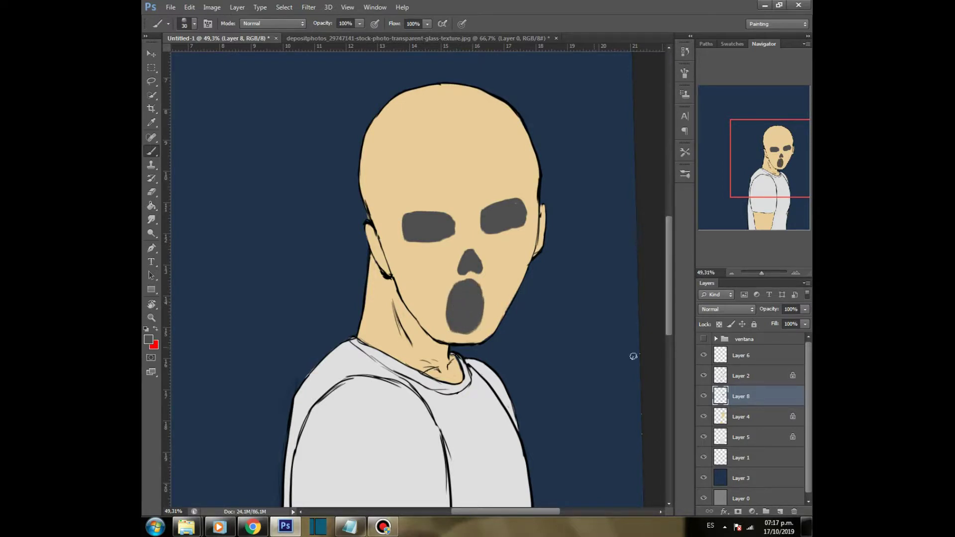
# Step: Select the lower face on Layer 4 with a freehand Lasso running over the nose and around the chin
pyautogui.click(746, 417)
pyautogui.press('l')
pyautogui.moveTo(532, 269)
pyautogui.mouseDown()
pyautogui.moveTo(472, 244)
pyautogui.moveTo(410, 324)
pyautogui.moveTo(534, 305)
pyautogui.moveTo(535, 273)
pyautogui.mouseUp()
pyautogui.press('v')
pyautogui.moveTo(486, 293); pyautogui.dragTo(486, 307)
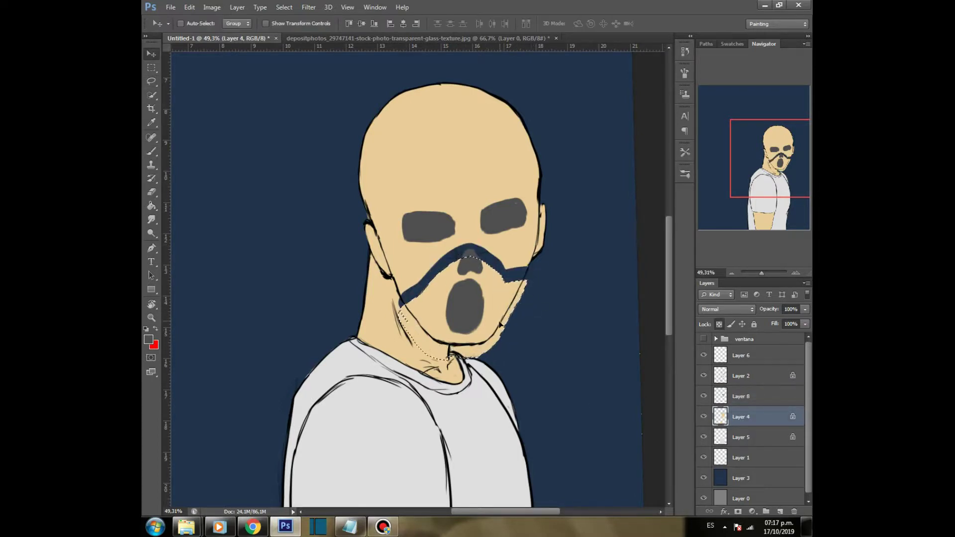
pyautogui.hotkey('ctrl', 'z')
pyautogui.hotkey('ctrl', 'd')
pyautogui.click(720, 324)
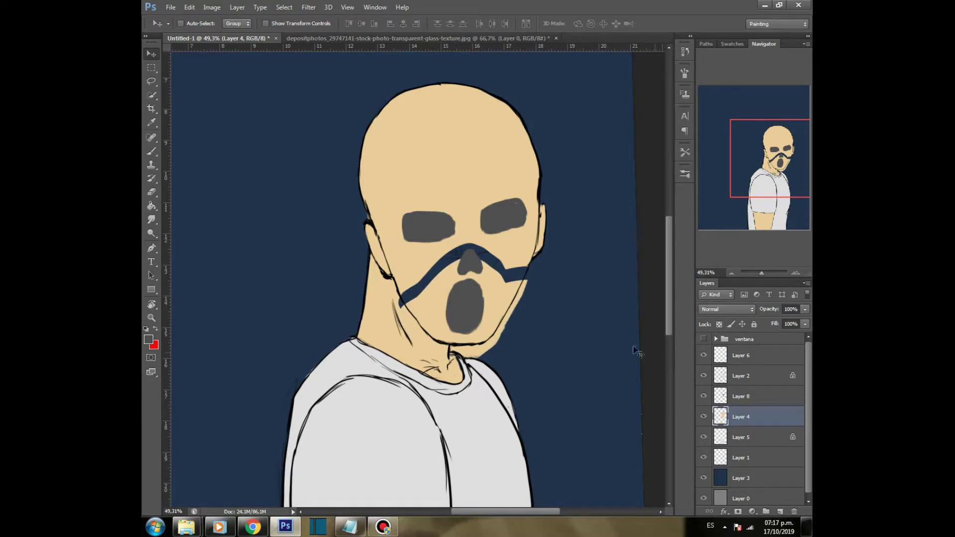
pyautogui.press('b')
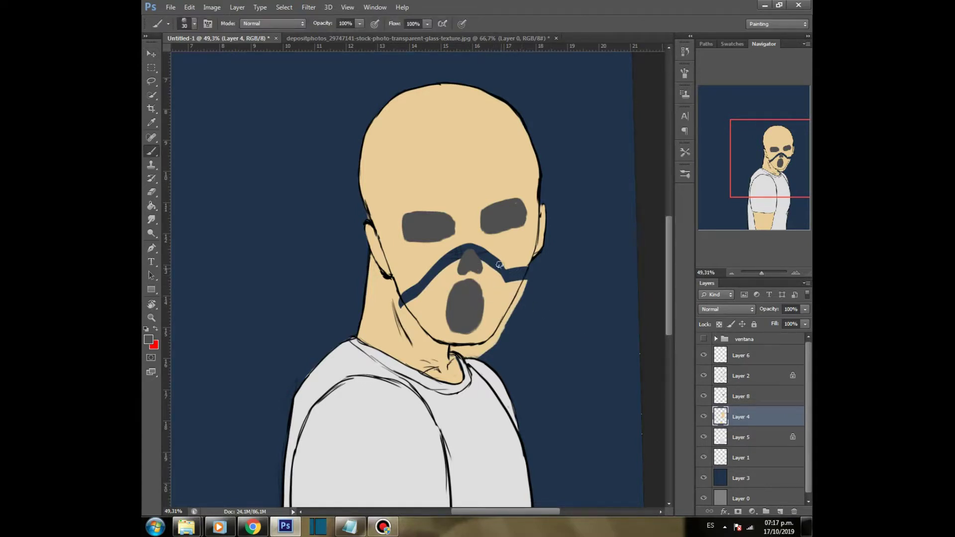
pyautogui.moveTo(507, 271); pyautogui.dragTo(519, 264)
pyautogui.hotkey('ctrl', 'z')
pyautogui.hotkey('ctrl', 'alt', 'z')
pyautogui.hotkey('ctrl', 'alt', 'z')
pyautogui.hotkey('ctrl', 'alt', 'z')
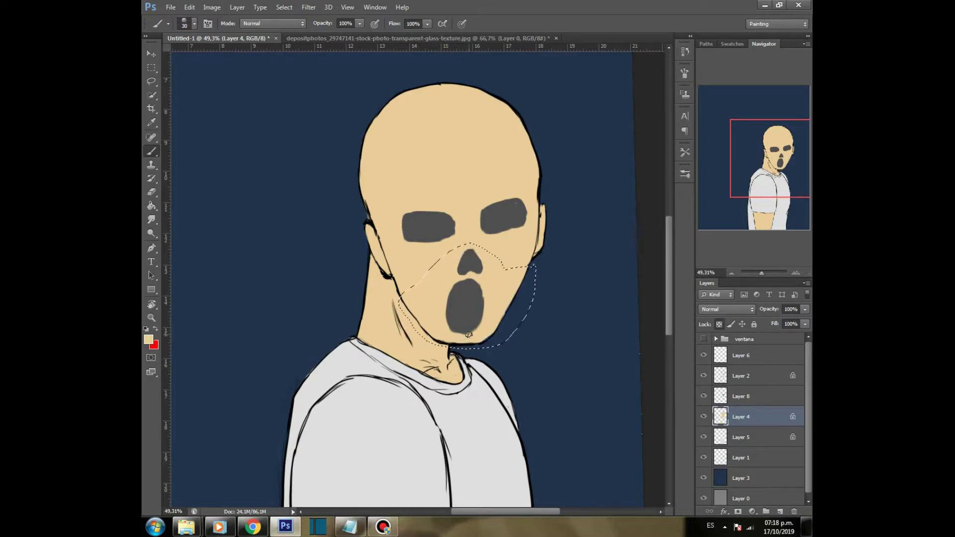
# Step: Move the selected lower-face skin slightly down to lengthen the jaw, then clear the selection
pyautogui.press('v')
pyautogui.moveTo(487, 297); pyautogui.dragTo(463, 328)
pyautogui.hotkey('ctrl', 'd')
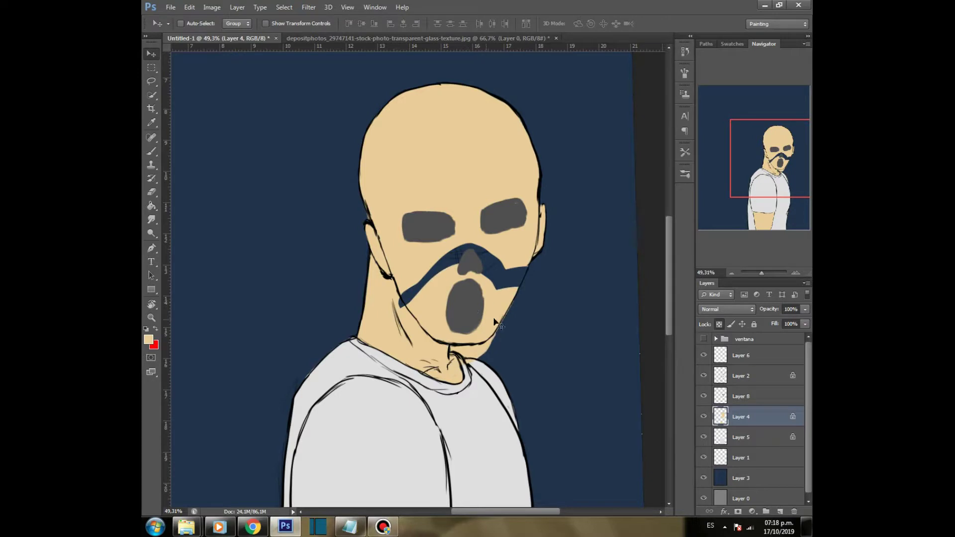
# Step: Unlock Layer 4's transparent pixels and paint skin colour over the gap across the nose and cheeks
pyautogui.click(722, 324)
pyautogui.press('b')
pyautogui.moveTo(515, 261)
pyautogui.mouseDown()
pyautogui.moveTo(512, 292)
pyautogui.moveTo(508, 269)
pyautogui.moveTo(494, 267)
pyautogui.moveTo(402, 307)
pyautogui.moveTo(436, 266)
pyautogui.moveTo(473, 251)
pyautogui.moveTo(464, 258)
pyautogui.mouseUp()
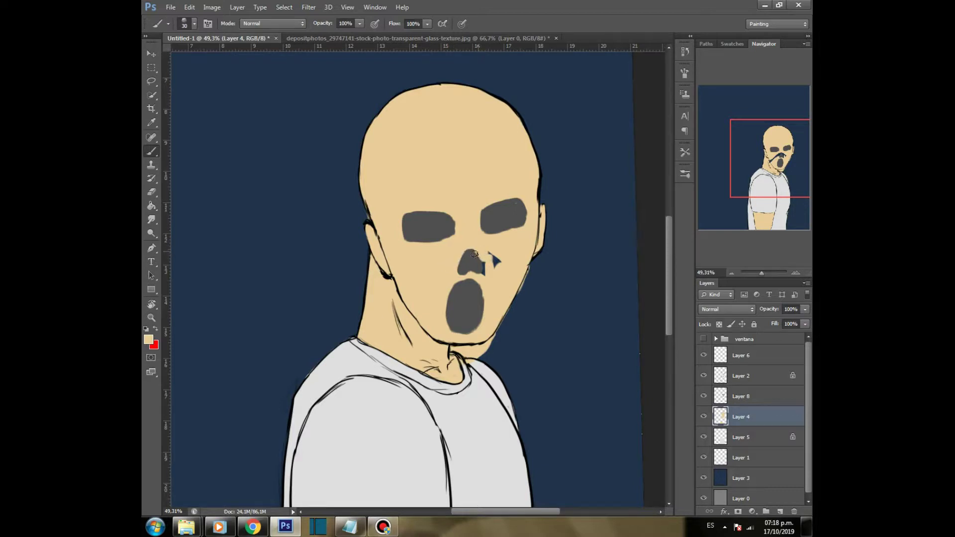
pyautogui.press('e')
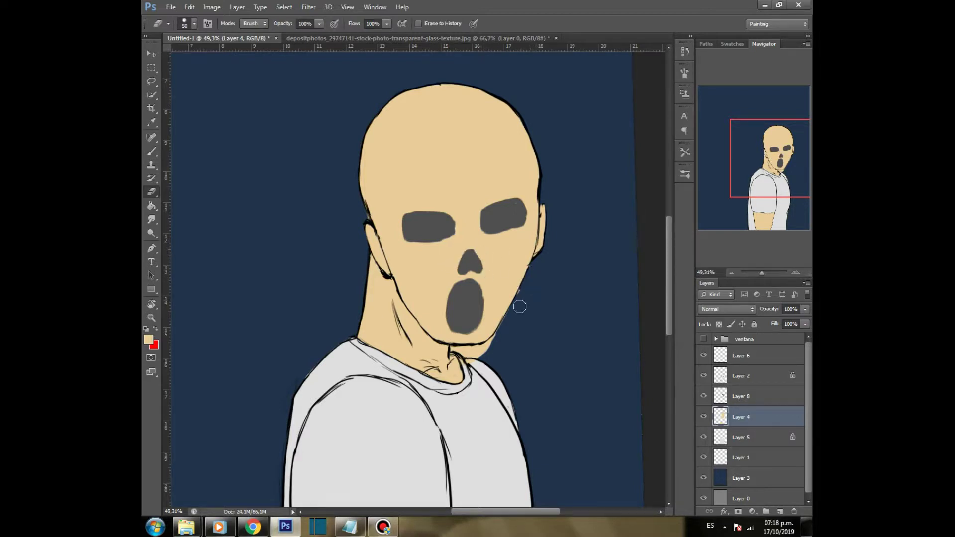
# Step: Unlock Layer 2's transparent pixels, lasso the jaw outline and move it down to the lengthened chin
pyautogui.hotkey('alt', ']')
pyautogui.hotkey('alt', ']')
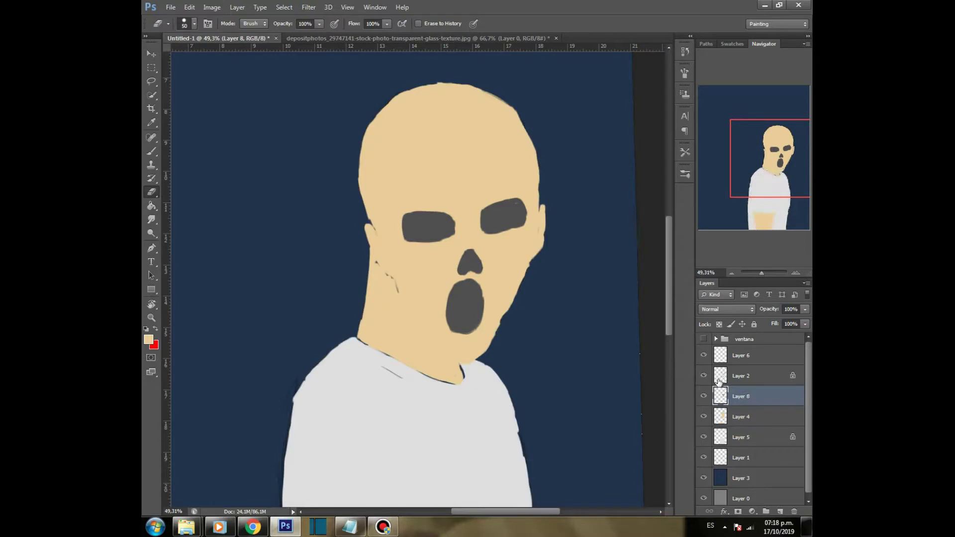
pyautogui.click(724, 324)
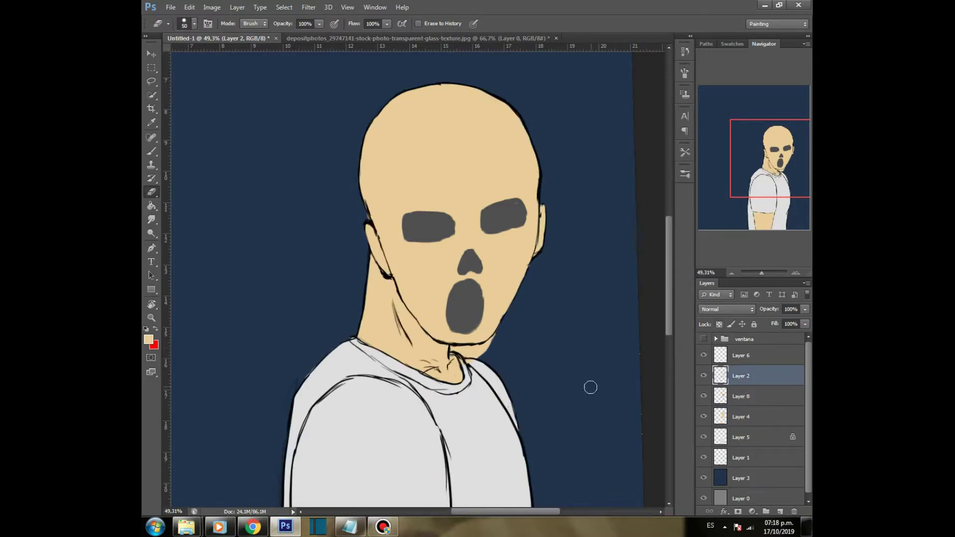
pyautogui.press('l')
pyautogui.moveTo(490, 267)
pyautogui.mouseDown()
pyautogui.moveTo(396, 304)
pyautogui.moveTo(489, 352)
pyautogui.moveTo(526, 273)
pyautogui.mouseUp()
pyautogui.press('v')
pyautogui.moveTo(477, 305); pyautogui.dragTo(484, 324)
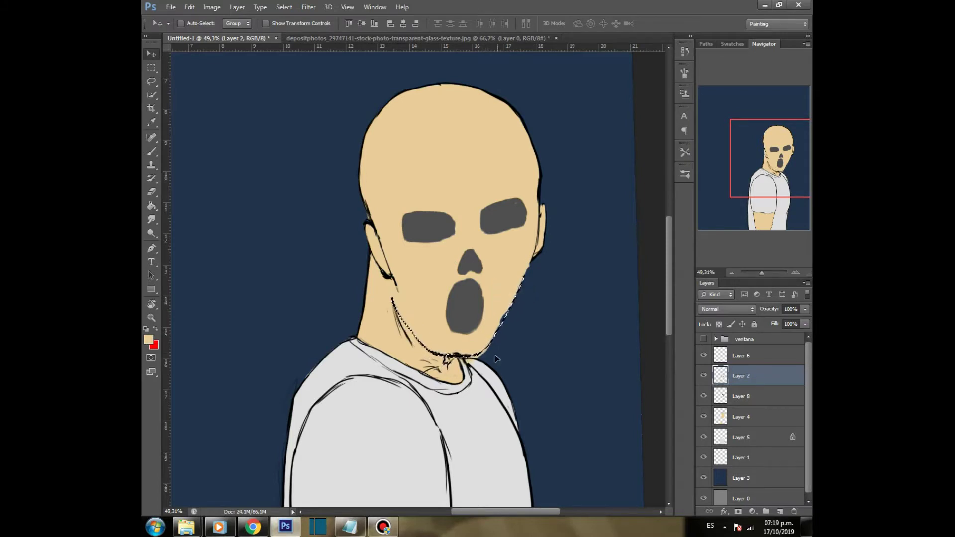
# Step: Transform the selected jaw outline so its upper end meets the existing cheek line below the near ear
pyautogui.hotkey('ctrl', 't')
pyautogui.rightClick(429, 299)
pyautogui.click(453, 379)
pyautogui.moveTo(387, 277); pyautogui.dragTo(397, 250)
pyautogui.moveTo(393, 308); pyautogui.dragTo(395, 335)
pyautogui.moveTo(396, 250)
pyautogui.mouseDown()
pyautogui.moveTo(395, 258)
pyautogui.moveTo(386, 244)
pyautogui.mouseUp()
pyautogui.press('Return')
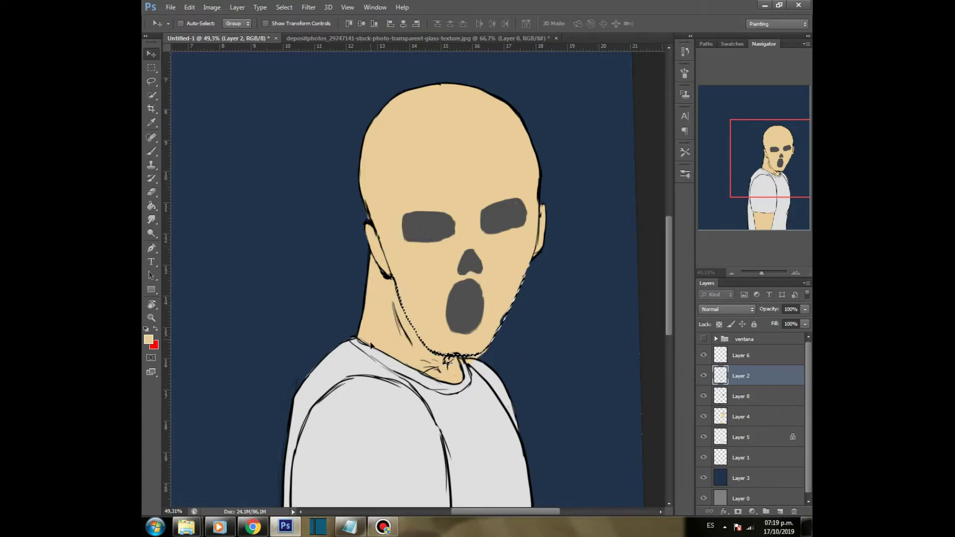
# Step: Clean up the jaw outline on Layer 2 and the skin-colour edge around the chin on Layer 4
pyautogui.press('e')
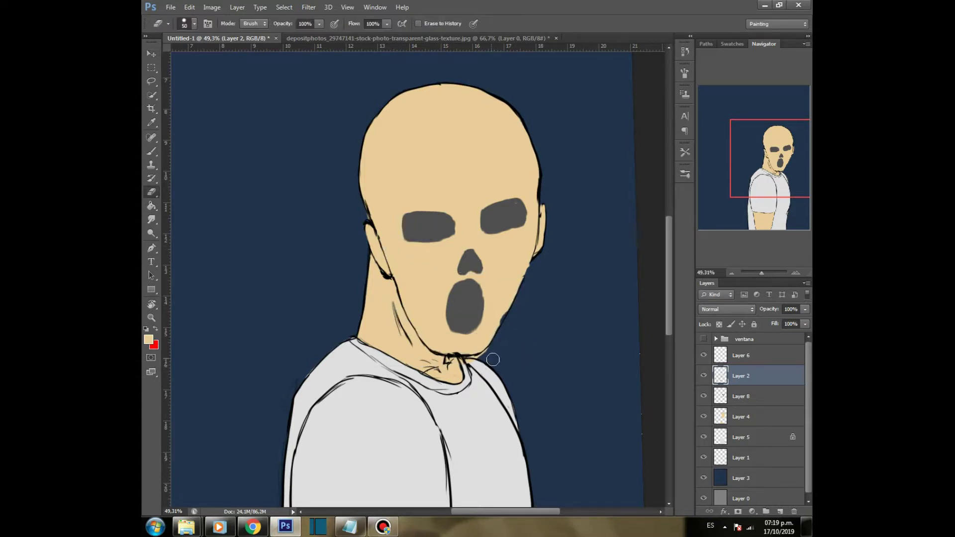
pyautogui.click(745, 421)
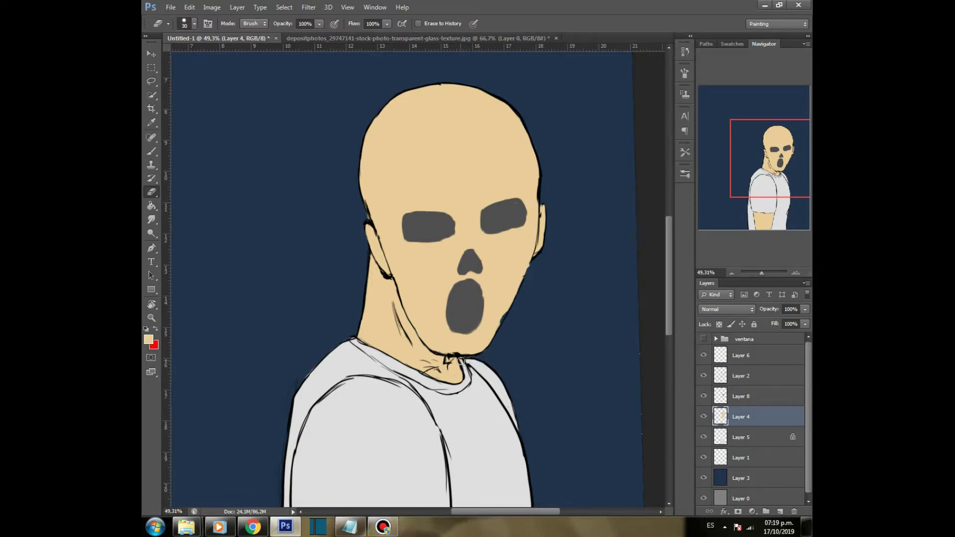
pyautogui.press('b')
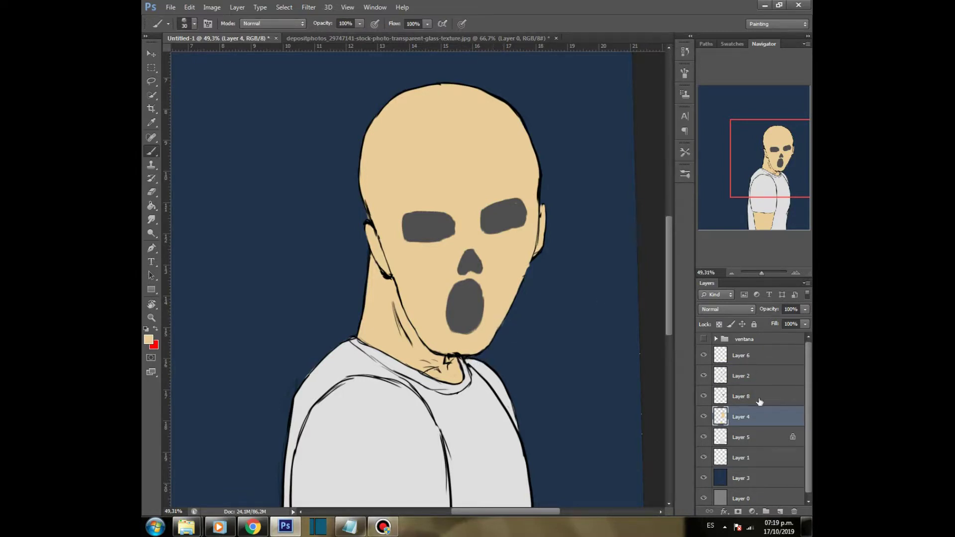
# Step: Redraw the broken jaw outline in black on Layer 2 with a fine round brush
pyautogui.click(756, 376)
pyautogui.click(194, 24)
pyautogui.doubleClick(215, 109)
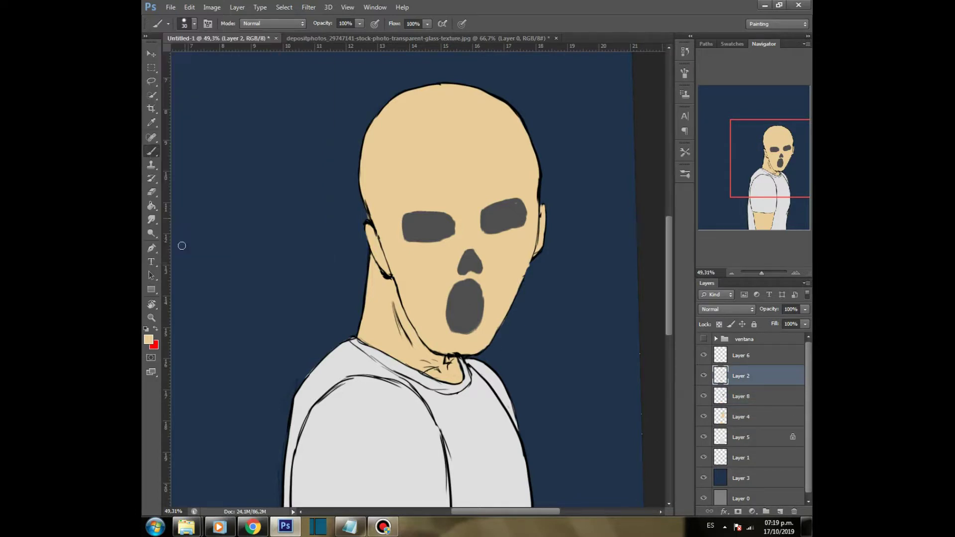
pyautogui.click(149, 340)
pyautogui.click(445, 403)
pyautogui.click(693, 264)
pyautogui.scroll(5, 557, 259)
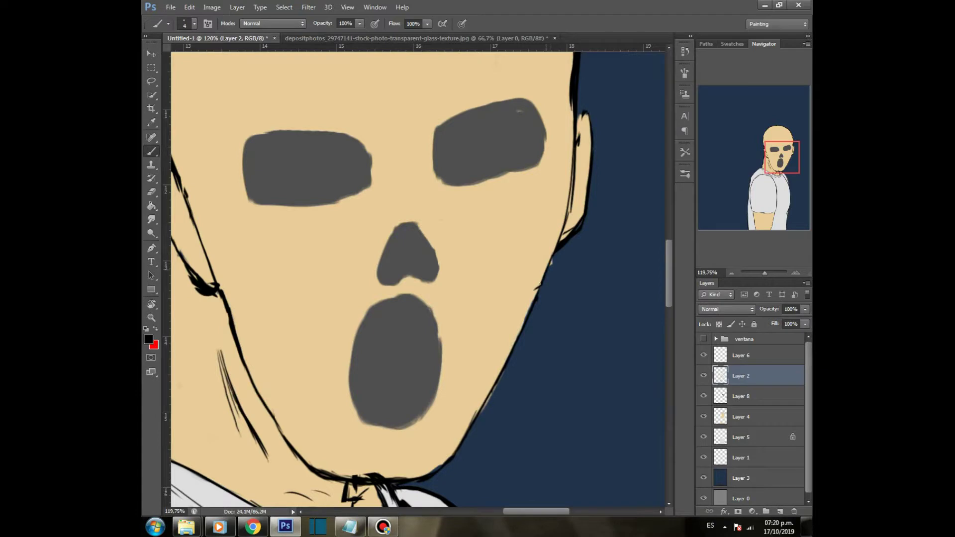
# Step: Erase the skin colour spilling outside the cheek outline below the far ear on Layer 4
pyautogui.press('e')
pyautogui.click(741, 417)
pyautogui.moveTo(559, 269); pyautogui.dragTo(557, 280)
pyautogui.scroll(-3, 585, 314)
pyautogui.scroll(-2, 580, 339)
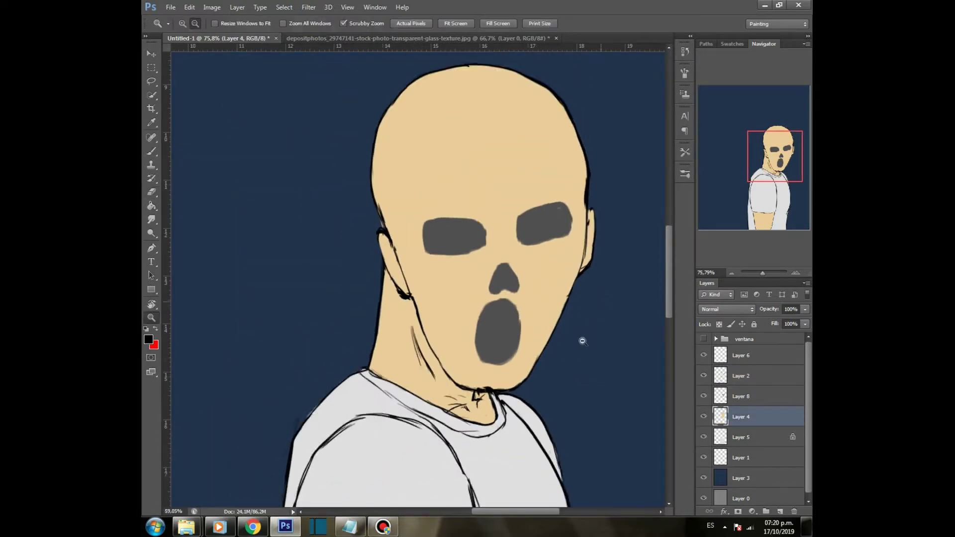
# Step: Sample the eye sockets' dark grey, choose a textured brush tip and reduce its size
pyautogui.click(742, 396)
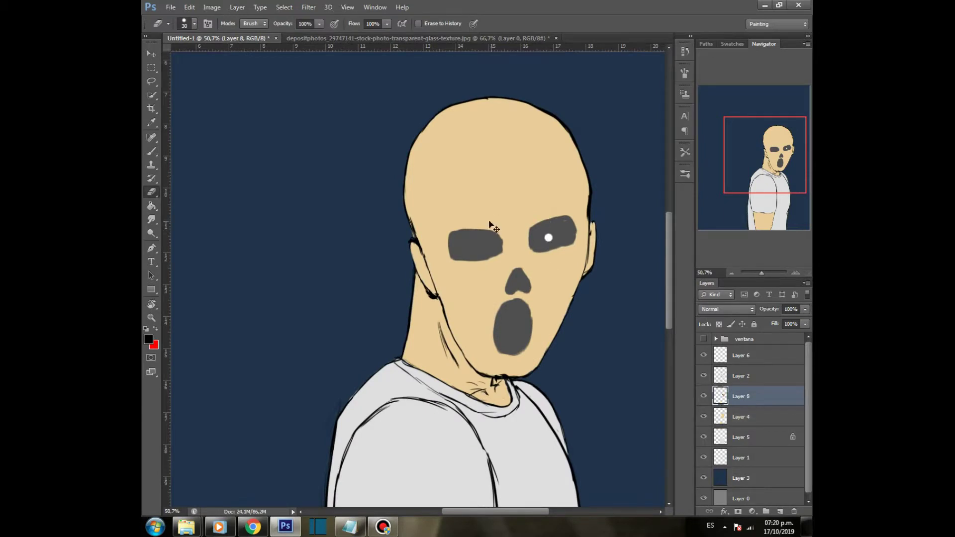
pyautogui.hotkey('ctrl', 'z')
pyautogui.press('b')
pyautogui.keyDown('alt'); pyautogui.click(549, 236); pyautogui.keyUp('alt')
pyautogui.click(193, 24)
pyautogui.moveTo(303, 133); pyautogui.dragTo(306, 191)
pyautogui.click(280, 242)
pyautogui.click(589, 244)
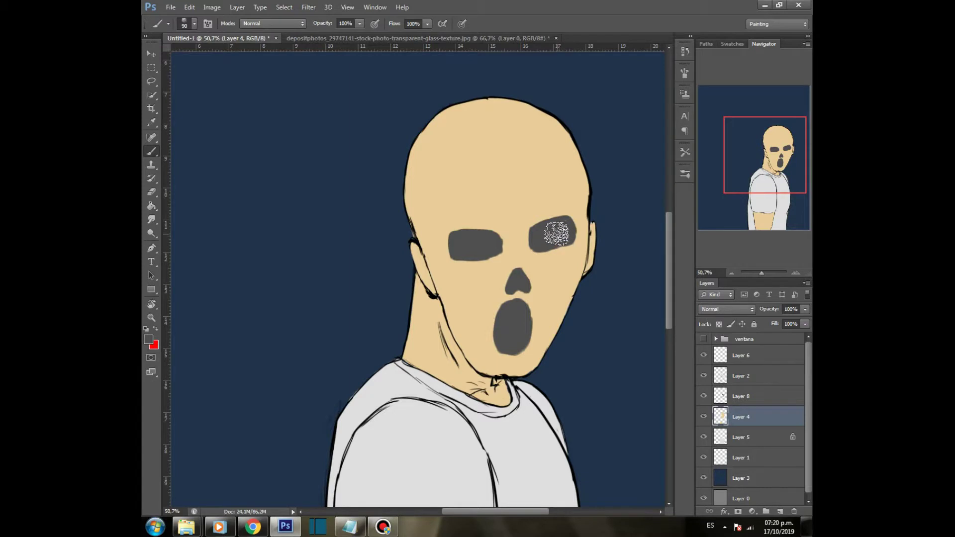
pyautogui.press('[')
pyautogui.press('[')
pyautogui.press('[')
pyautogui.press('[')
pyautogui.press('[')
pyautogui.press('[')
pyautogui.press('[')
# Step: Reset the canvas rotation to 0°, lock Layer 4's transparent pixels and prepare a size 20 brush in skin colour
pyautogui.press('z')
pyautogui.moveTo(618, 320); pyautogui.dragTo(595, 326)
pyautogui.press('r')
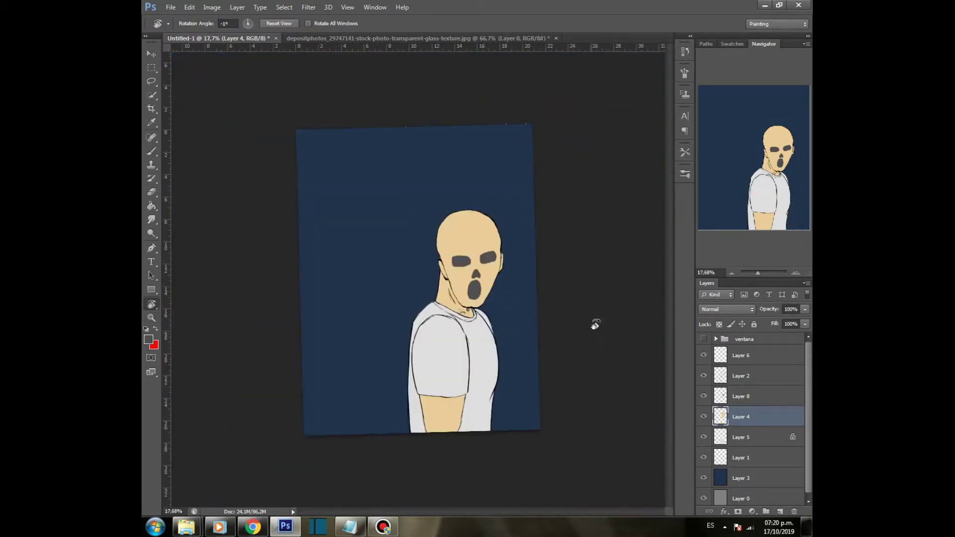
pyautogui.moveTo(556, 237); pyautogui.dragTo(559, 242)
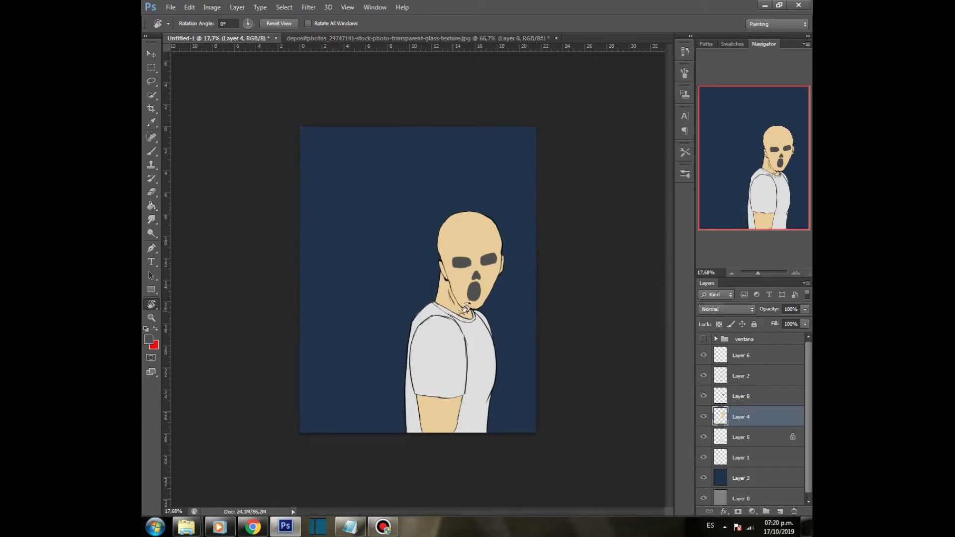
pyautogui.press('z')
pyautogui.moveTo(468, 312); pyautogui.dragTo(567, 254)
pyautogui.press('r')
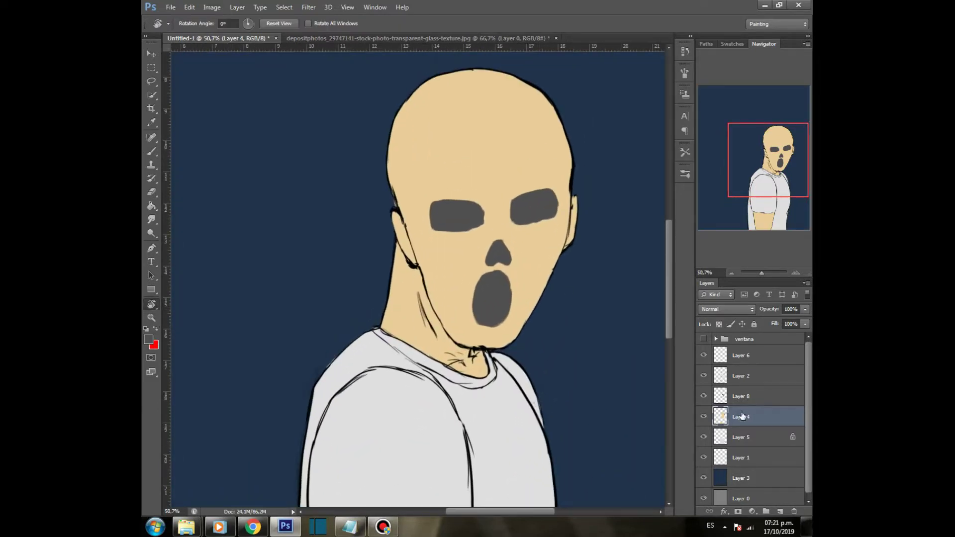
pyautogui.press('b')
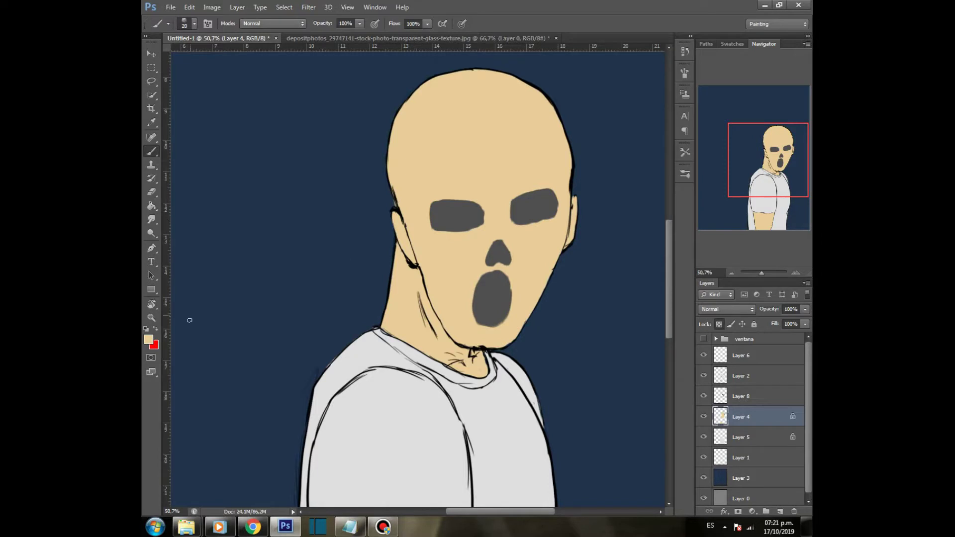
# Step: Pick a darker skin shade and paint shadows on Layer 4 along the neck below the jaw and inside the near ear
pyautogui.click(149, 340)
pyautogui.click(490, 298)
pyautogui.click(666, 266)
pyautogui.moveTo(417, 273); pyautogui.dragTo(447, 341)
pyautogui.moveTo(400, 253); pyautogui.dragTo(415, 295)
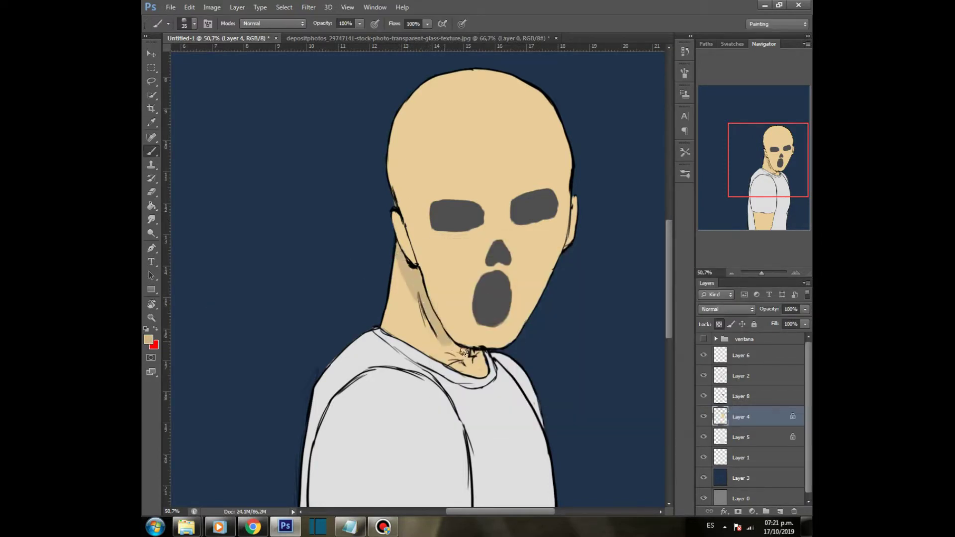
pyautogui.moveTo(398, 216); pyautogui.dragTo(408, 253)
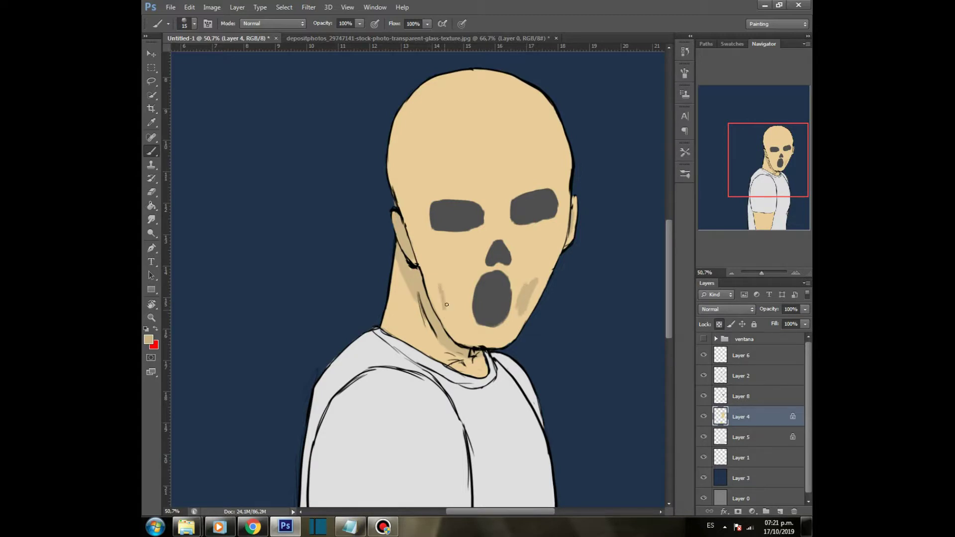
# Step: Paint soft hollow-cheek shadows on both sides of the mouth, blending them with a size 40 brush at 5% flow
pyautogui.moveTo(445, 287); pyautogui.dragTo(449, 314)
pyautogui.moveTo(422, 24); pyautogui.dragTo(405, 24)
pyautogui.write('5')
pyautogui.press('Return')
pyautogui.keyDown('alt'); pyautogui.click(455, 257); pyautogui.keyUp('alt')
pyautogui.press(']')
pyautogui.moveTo(458, 269)
pyautogui.mouseDown()
pyautogui.moveTo(451, 289)
pyautogui.moveTo(447, 271)
pyautogui.moveTo(466, 276)
pyautogui.moveTo(439, 287)
pyautogui.moveTo(443, 320)
pyautogui.moveTo(465, 312)
pyautogui.moveTo(440, 296)
pyautogui.moveTo(460, 279)
pyautogui.moveTo(450, 268)
pyautogui.moveTo(461, 279)
pyautogui.moveTo(443, 294)
pyautogui.moveTo(465, 300)
pyautogui.mouseUp()
pyautogui.keyDown('alt'); pyautogui.click(456, 299); pyautogui.keyUp('alt')
pyautogui.moveTo(525, 289)
pyautogui.mouseDown()
pyautogui.moveTo(534, 279)
pyautogui.moveTo(519, 309)
pyautogui.moveTo(529, 270)
pyautogui.mouseUp()
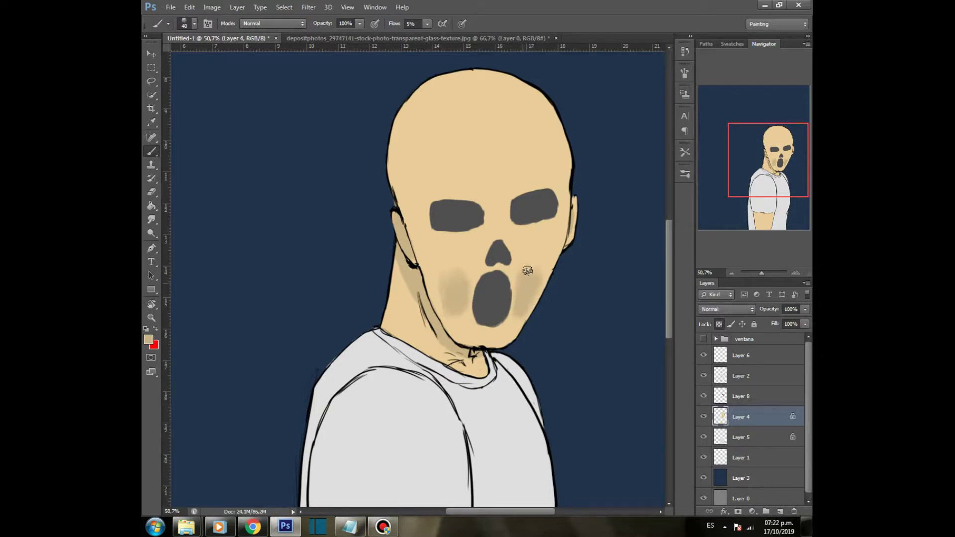
pyautogui.moveTo(452, 271)
pyautogui.mouseDown()
pyautogui.moveTo(443, 280)
pyautogui.moveTo(465, 314)
pyautogui.mouseUp()
# Step: Set the foreground colour to #f4d9a9 and paint soft highlights on both cheekbones and above both eye sockets
pyautogui.keyDown('alt'); pyautogui.click(460, 249); pyautogui.keyUp('alt')
pyautogui.click(149, 339)
pyautogui.click(485, 276)
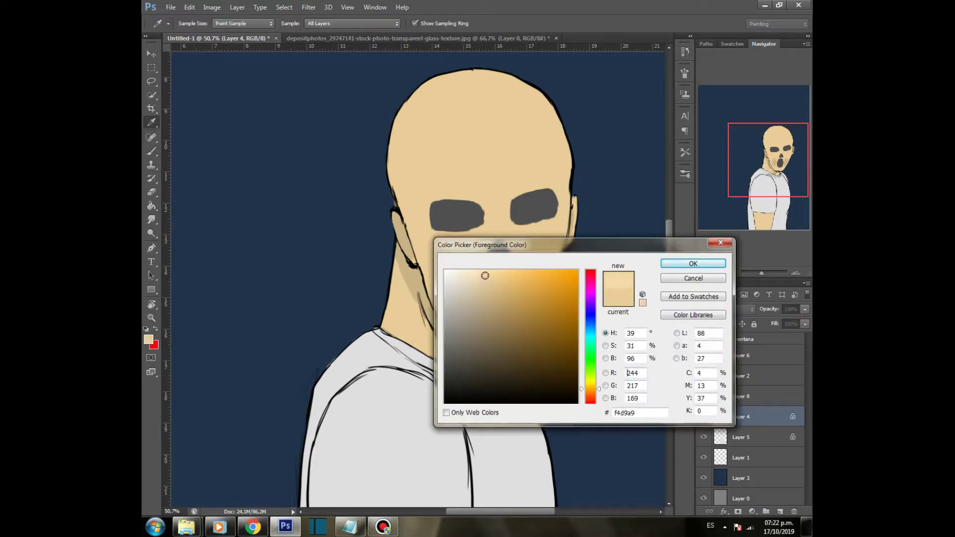
pyautogui.click(689, 266)
pyautogui.moveTo(515, 249)
pyautogui.mouseDown()
pyautogui.moveTo(553, 258)
pyautogui.moveTo(529, 259)
pyautogui.moveTo(551, 246)
pyautogui.moveTo(528, 246)
pyautogui.moveTo(557, 234)
pyautogui.mouseUp()
pyautogui.moveTo(436, 243)
pyautogui.mouseDown()
pyautogui.moveTo(444, 260)
pyautogui.moveTo(465, 249)
pyautogui.mouseUp()
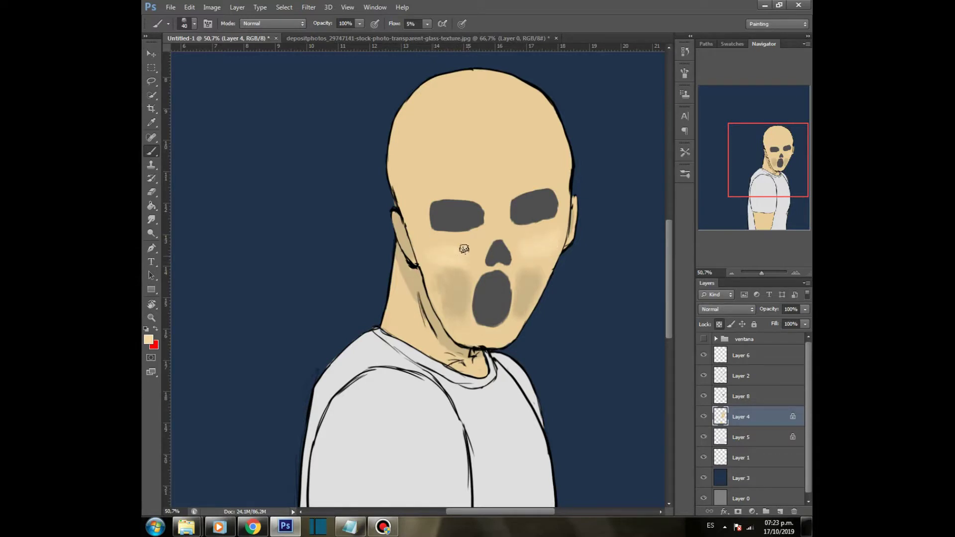
pyautogui.moveTo(517, 169); pyautogui.dragTo(543, 161)
pyautogui.moveTo(452, 174)
pyautogui.mouseDown()
pyautogui.moveTo(443, 175)
pyautogui.moveTo(473, 180)
pyautogui.moveTo(467, 171)
pyautogui.mouseUp()
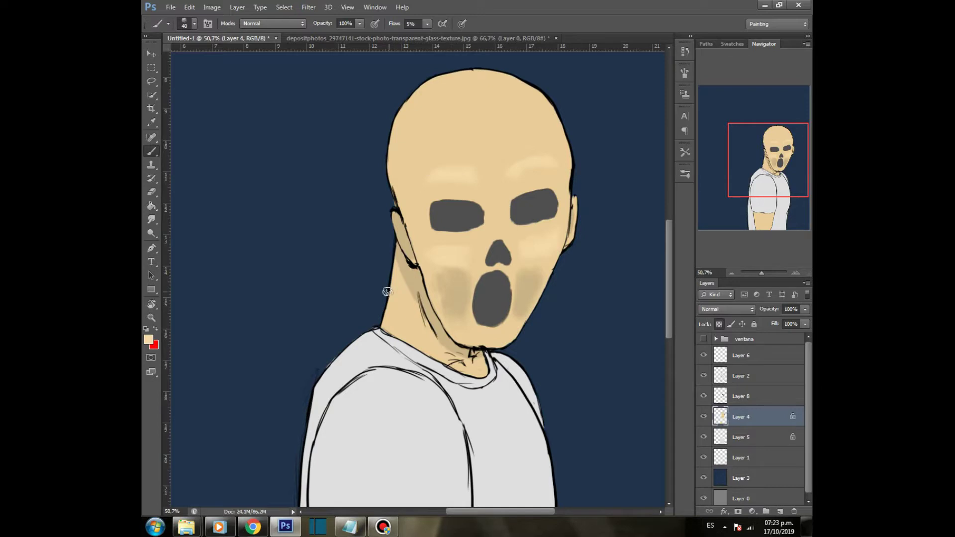
# Step: Paint angled angry eyebrows in the eye sockets' dark grey and refine their edges with sampled skin colour
pyautogui.keyDown('alt'); pyautogui.click(526, 222); pyautogui.keyUp('alt')
pyautogui.click(417, 25)
pyautogui.moveTo(527, 151)
pyautogui.mouseDown()
pyautogui.moveTo(509, 186)
pyautogui.moveTo(527, 156)
pyautogui.moveTo(552, 159)
pyautogui.moveTo(510, 188)
pyautogui.moveTo(479, 190)
pyautogui.moveTo(443, 162)
pyautogui.moveTo(422, 177)
pyautogui.moveTo(483, 192)
pyautogui.moveTo(423, 179)
pyautogui.moveTo(520, 167)
pyautogui.moveTo(537, 152)
pyautogui.moveTo(515, 182)
pyautogui.mouseUp()
pyautogui.press('e')
pyautogui.press('b')
pyautogui.keyDown('alt'); pyautogui.click(540, 176); pyautogui.keyUp('alt')
pyautogui.moveTo(543, 168); pyautogui.dragTo(561, 166)
pyautogui.moveTo(437, 180)
pyautogui.mouseDown()
pyautogui.moveTo(420, 180)
pyautogui.moveTo(440, 178)
pyautogui.mouseUp()
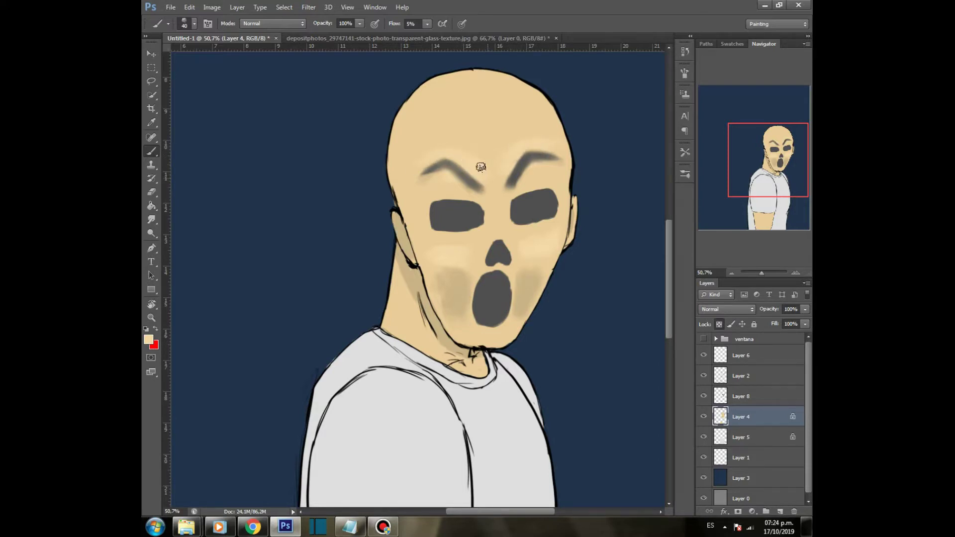
# Step: Reduce the brush to size 25 and paint soft frown folds between the eyebrows and shadows around the eye sockets
pyautogui.press('[')
pyautogui.press('[')
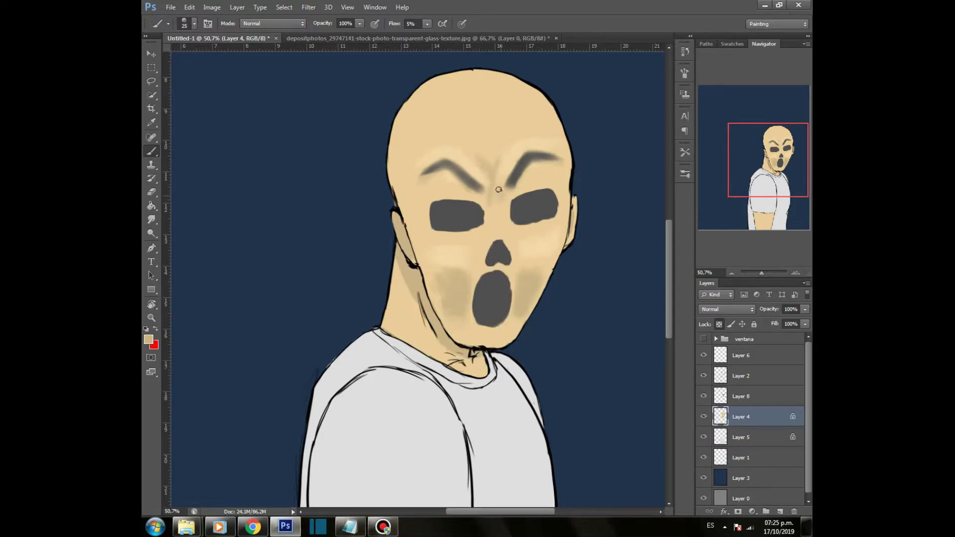
pyautogui.moveTo(498, 199)
pyautogui.mouseDown()
pyautogui.moveTo(506, 217)
pyautogui.moveTo(485, 210)
pyautogui.mouseUp()
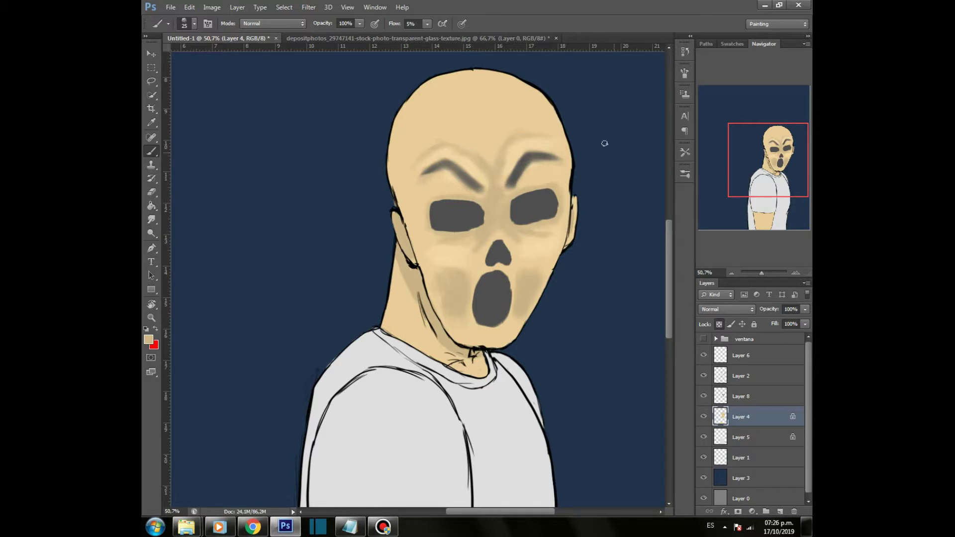
# Step: Darken the centres of both eye sockets on Layer 8 with a darker grey
pyautogui.click(715, 393)
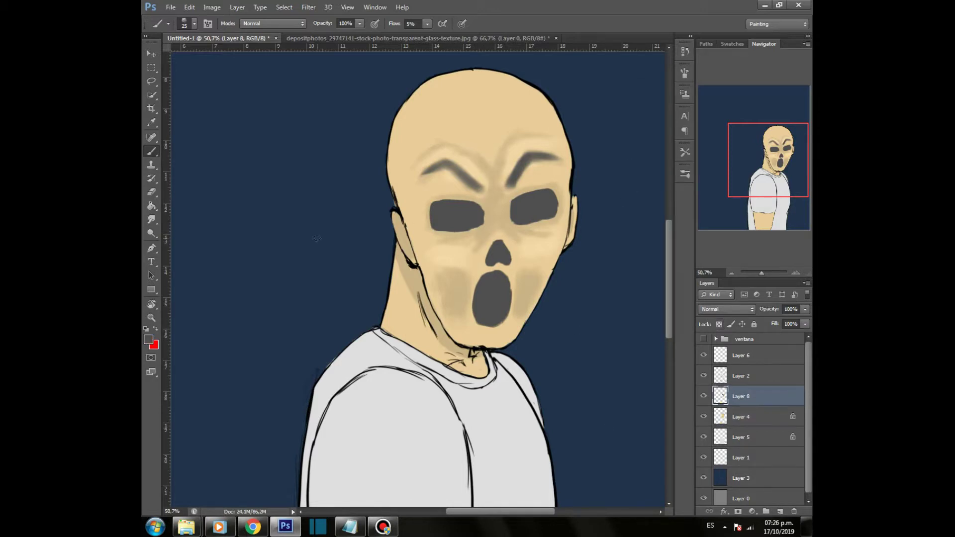
pyautogui.click(149, 340)
pyautogui.click(446, 380)
pyautogui.click(693, 264)
pyautogui.moveTo(527, 212)
pyautogui.mouseDown()
pyautogui.moveTo(544, 200)
pyautogui.moveTo(523, 218)
pyautogui.moveTo(529, 203)
pyautogui.moveTo(531, 214)
pyautogui.mouseUp()
pyautogui.moveTo(472, 215)
pyautogui.mouseDown()
pyautogui.moveTo(442, 209)
pyautogui.moveTo(469, 210)
pyautogui.moveTo(446, 221)
pyautogui.moveTo(445, 211)
pyautogui.moveTo(469, 217)
pyautogui.moveTo(444, 211)
pyautogui.moveTo(456, 212)
pyautogui.moveTo(444, 225)
pyautogui.moveTo(473, 215)
pyautogui.moveTo(438, 221)
pyautogui.moveTo(477, 220)
pyautogui.mouseUp()
pyautogui.moveTo(538, 205)
pyautogui.mouseDown()
pyautogui.moveTo(524, 218)
pyautogui.moveTo(455, 228)
pyautogui.moveTo(480, 214)
pyautogui.mouseUp()
# Step: Lock Layer 8's transparent pixels and shade the mouth and nose hole with the dark tone sampled from the eye sockets
pyautogui.keyDown('alt'); pyautogui.click(480, 287); pyautogui.keyUp('alt')
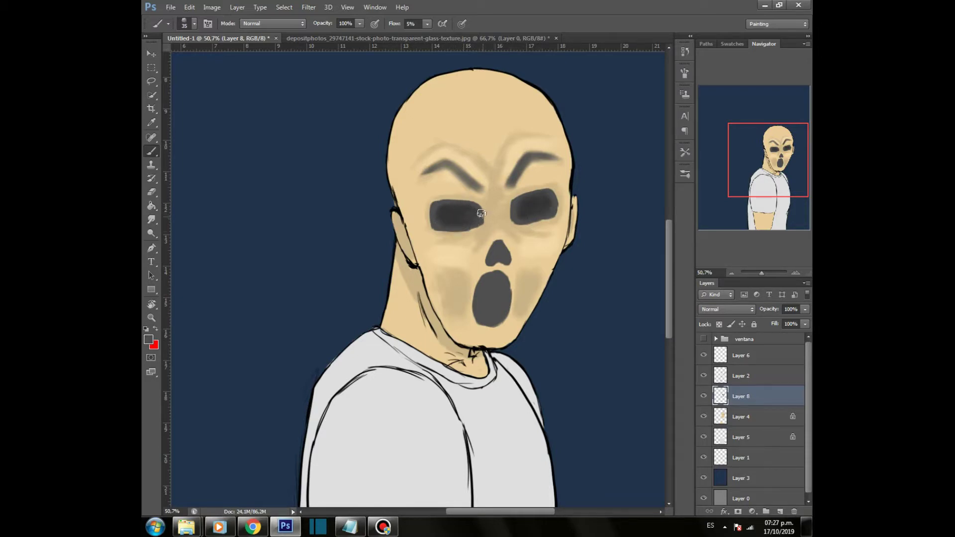
pyautogui.press('/')
pyautogui.keyDown('alt'); pyautogui.click(451, 209); pyautogui.keyUp('alt')
pyautogui.moveTo(488, 314)
pyautogui.mouseDown()
pyautogui.moveTo(490, 293)
pyautogui.moveTo(492, 308)
pyautogui.mouseUp()
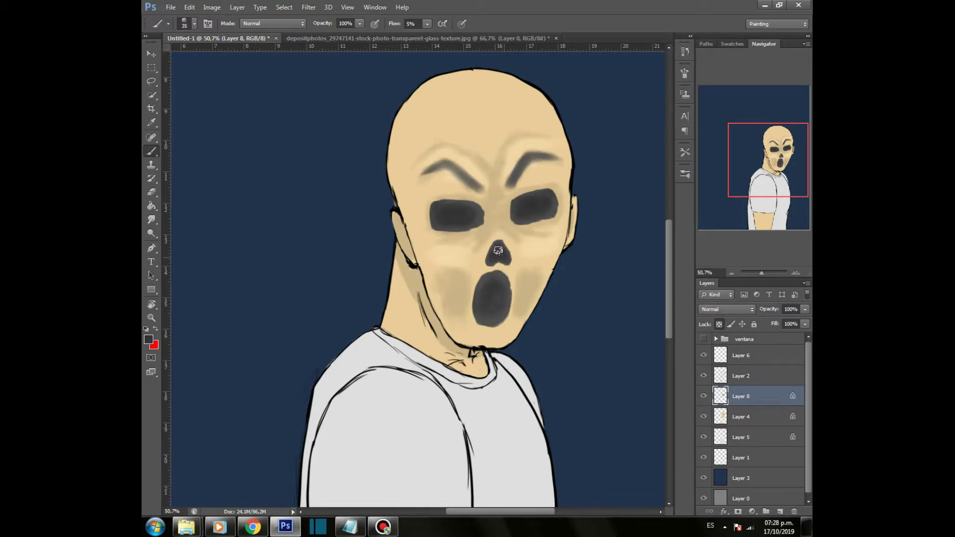
# Step: Merge Layer 6 into Layer 2 and delete Layer 1
pyautogui.hotkey('ctrl', 'space')
pyautogui.moveTo(585, 352); pyautogui.dragTo(571, 388)
pyautogui.click(704, 339)
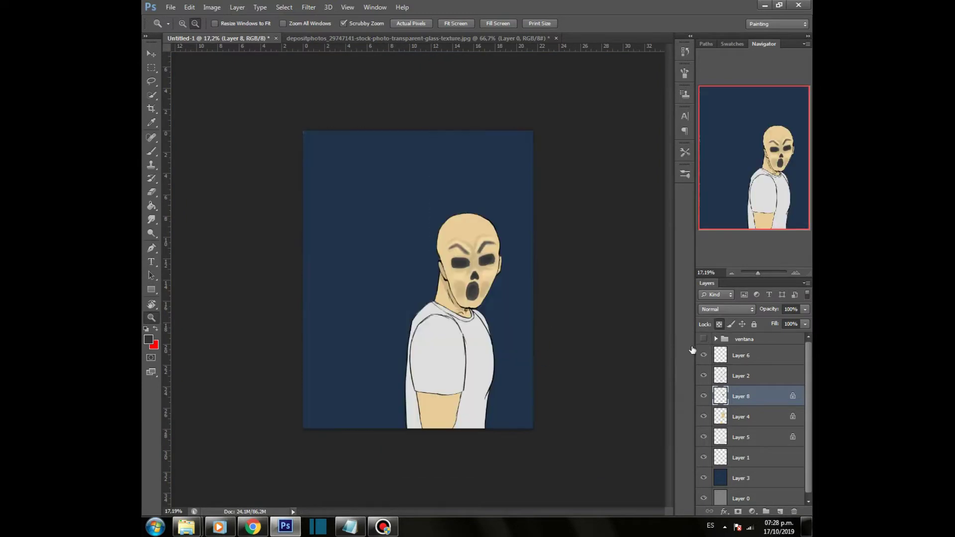
pyautogui.moveTo(421, 262); pyautogui.dragTo(467, 266)
pyautogui.press('space')
pyautogui.moveTo(498, 282)
pyautogui.mouseDown()
pyautogui.moveTo(470, 294)
pyautogui.moveTo(505, 181)
pyautogui.moveTo(480, 283)
pyautogui.mouseUp()
pyautogui.click(755, 360)
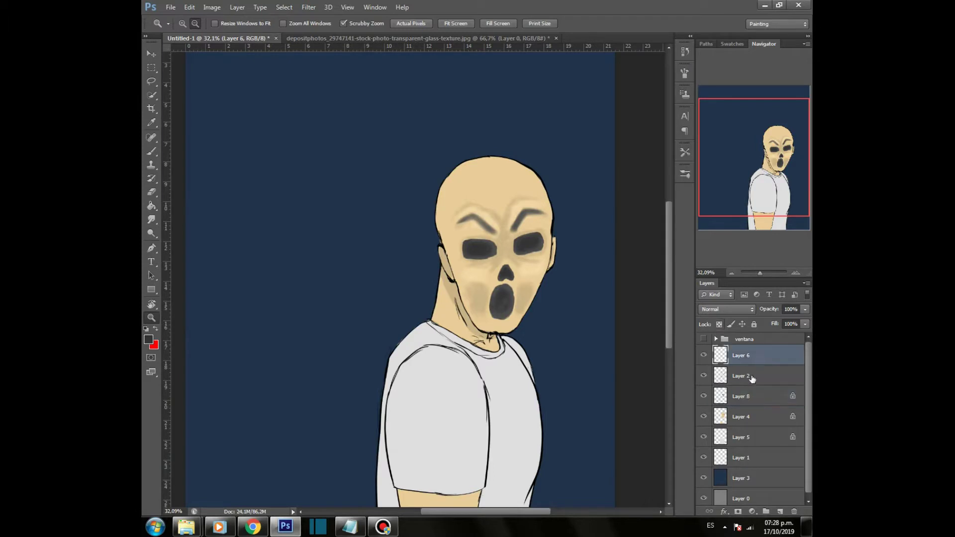
pyautogui.hotkey('ctrl', 'e')
pyautogui.click(704, 356)
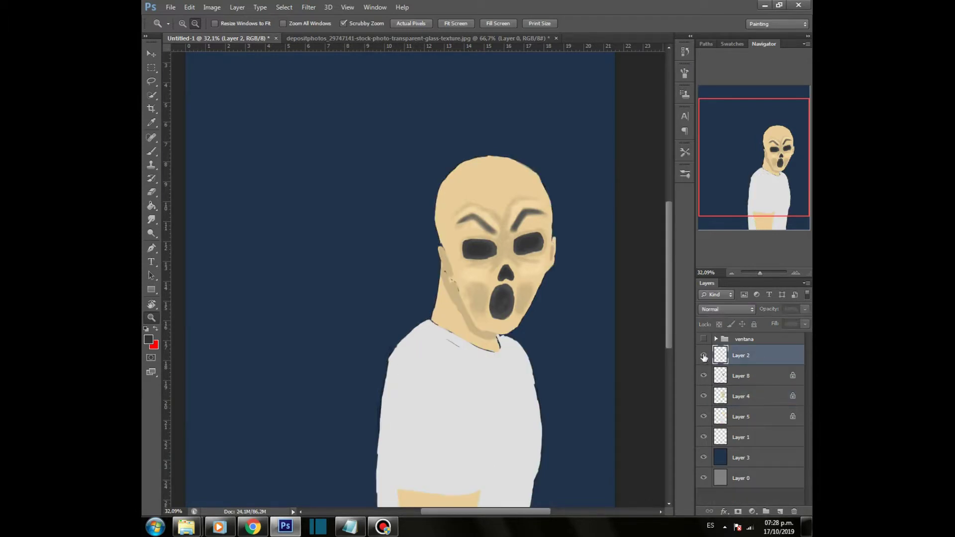
pyautogui.click(703, 355)
pyautogui.keyDown('shift'); pyautogui.click(749, 417); pyautogui.keyUp('shift')
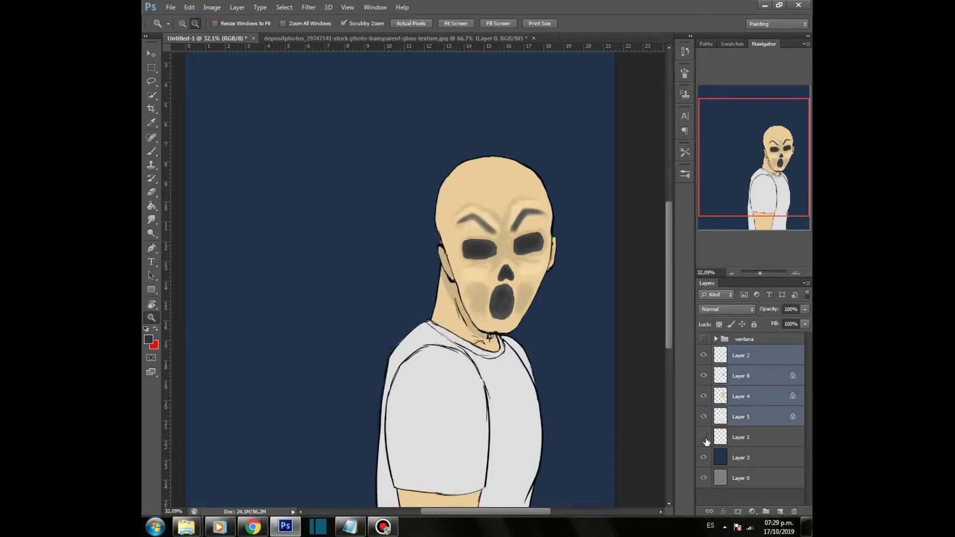
pyautogui.click(738, 437)
# Step: Group Layers 2, 8, 4 and 5 and name the group "el hombre de la franela blanca"
pyautogui.click(754, 376)
pyautogui.keyDown('ctrl'); pyautogui.click(746, 397); pyautogui.keyUp('ctrl')
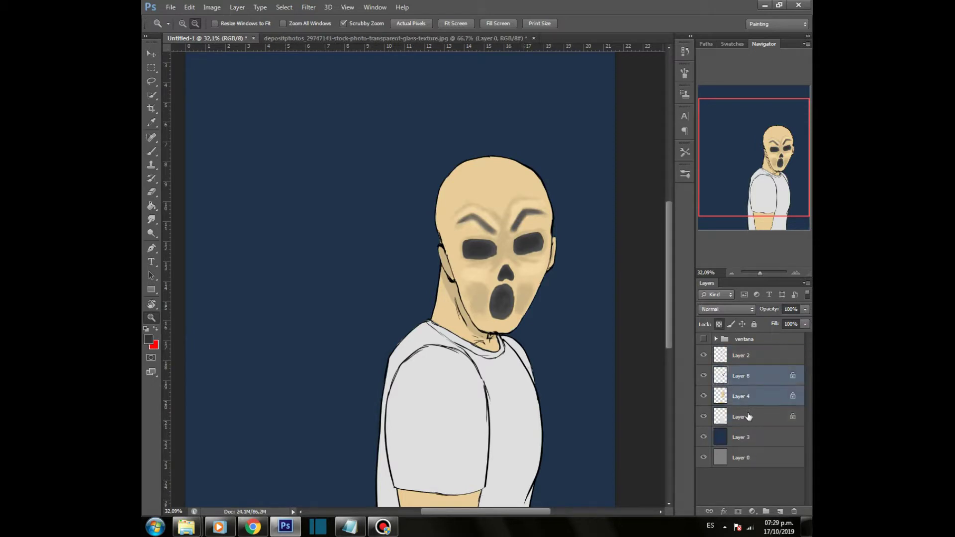
pyautogui.keyDown('ctrl'); pyautogui.click(746, 417); pyautogui.keyUp('ctrl')
pyautogui.keyDown('ctrl'); pyautogui.click(747, 356); pyautogui.keyUp('ctrl')
pyautogui.hotkey('ctrl', 'g')
pyautogui.doubleClick(745, 351)
pyautogui.write('el hombre de la franela blanca')
pyautogui.press('Return')
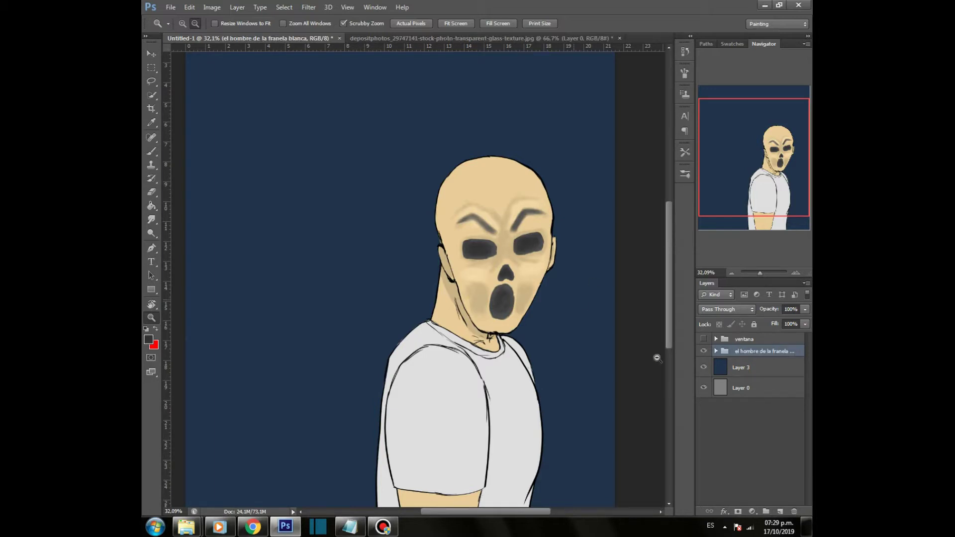
# Step: Add a new layer above the figure's group and set its blending mode to Multiply
pyautogui.click(780, 511)
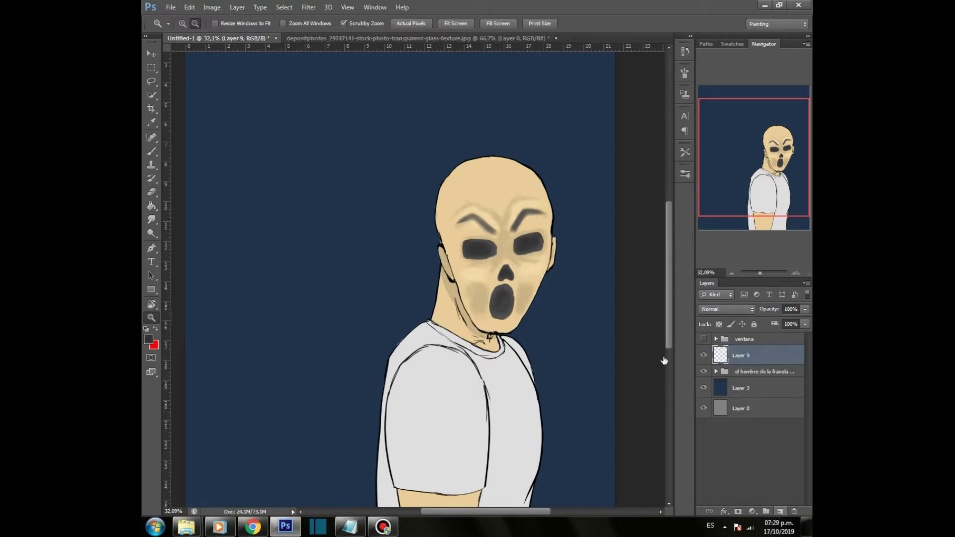
pyautogui.click(727, 309)
pyautogui.click(716, 74)
# Step: Choose another brush tip at size 50 and 100% flow, and paint dark shadows over both eye sockets on Layer 9
pyautogui.moveTo(617, 324); pyautogui.dragTo(597, 323)
pyautogui.click(151, 178)
pyautogui.click(152, 151)
pyautogui.click(194, 25)
pyautogui.doubleClick(165, 109)
pyautogui.click(427, 24)
pyautogui.moveTo(428, 35); pyautogui.dragTo(499, 43)
pyautogui.click(501, 306)
pyautogui.press(']')
pyautogui.press(']')
pyautogui.press(']')
pyautogui.moveTo(553, 247)
pyautogui.mouseDown()
pyautogui.moveTo(529, 250)
pyautogui.moveTo(548, 257)
pyautogui.moveTo(553, 248)
pyautogui.moveTo(554, 261)
pyautogui.moveTo(532, 256)
pyautogui.moveTo(544, 254)
pyautogui.moveTo(551, 263)
pyautogui.moveTo(541, 268)
pyautogui.moveTo(491, 254)
pyautogui.moveTo(515, 258)
pyautogui.moveTo(489, 256)
pyautogui.moveTo(508, 261)
pyautogui.mouseUp()
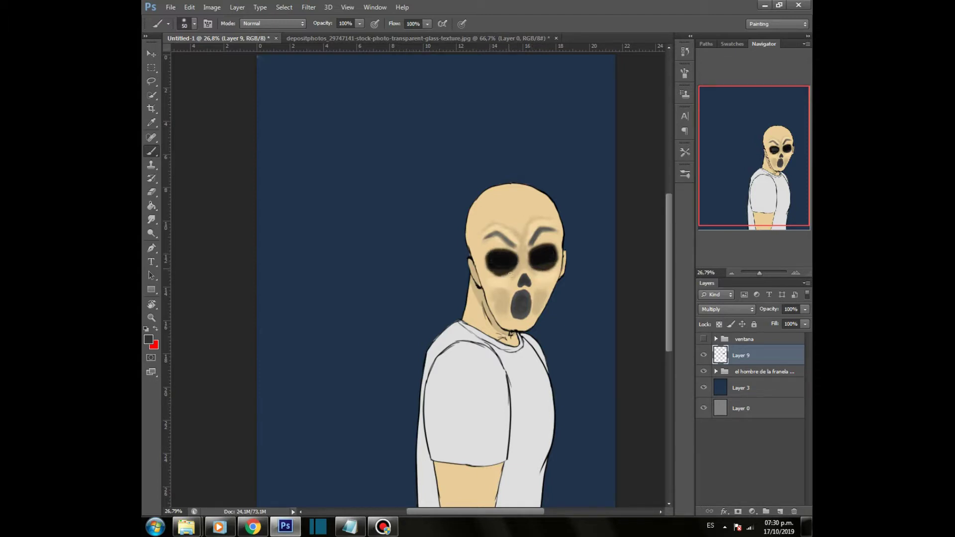
# Step: Paint dark shadows on Layer 9 over the mouth, eyebrows, frown folds, near ear, jawline and hollow cheeks
pyautogui.moveTo(519, 309)
pyautogui.mouseDown()
pyautogui.moveTo(516, 318)
pyautogui.moveTo(523, 299)
pyautogui.moveTo(519, 314)
pyautogui.mouseUp()
pyautogui.moveTo(541, 238)
pyautogui.mouseDown()
pyautogui.moveTo(531, 249)
pyautogui.moveTo(487, 239)
pyautogui.moveTo(521, 254)
pyautogui.moveTo(519, 269)
pyautogui.moveTo(525, 239)
pyautogui.moveTo(531, 269)
pyautogui.mouseUp()
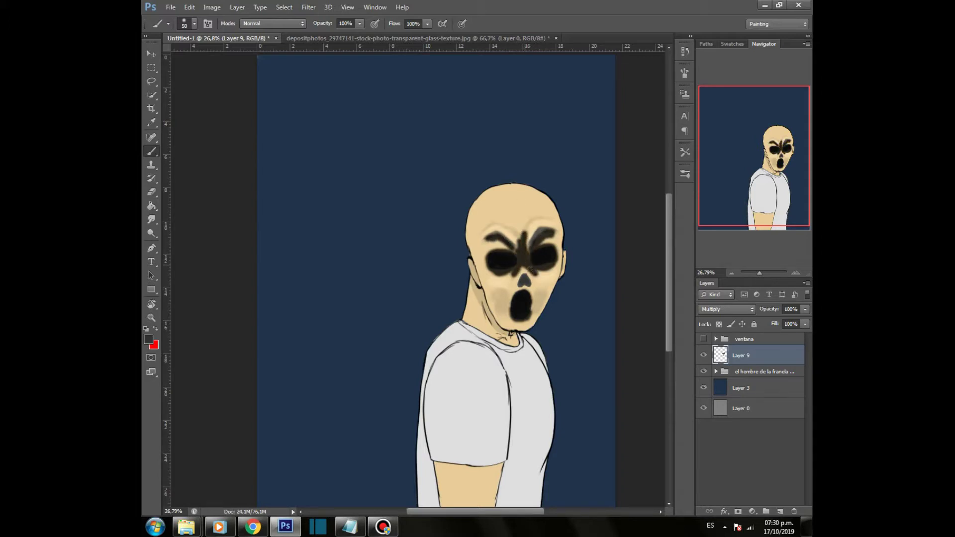
pyautogui.moveTo(530, 225)
pyautogui.mouseDown()
pyautogui.moveTo(527, 243)
pyautogui.moveTo(500, 225)
pyautogui.moveTo(523, 262)
pyautogui.moveTo(476, 292)
pyautogui.moveTo(487, 316)
pyautogui.moveTo(515, 335)
pyautogui.mouseUp()
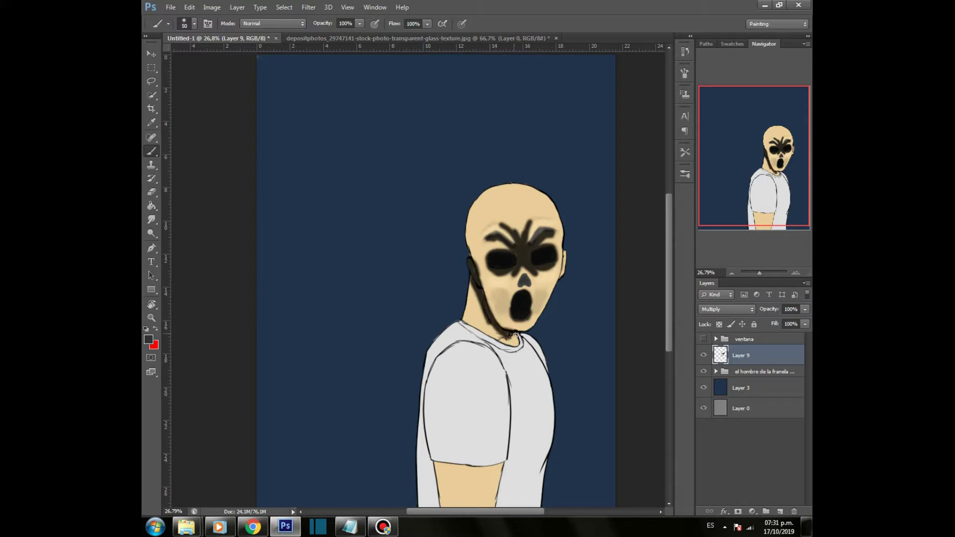
pyautogui.moveTo(503, 299)
pyautogui.mouseDown()
pyautogui.moveTo(501, 313)
pyautogui.moveTo(538, 308)
pyautogui.mouseUp()
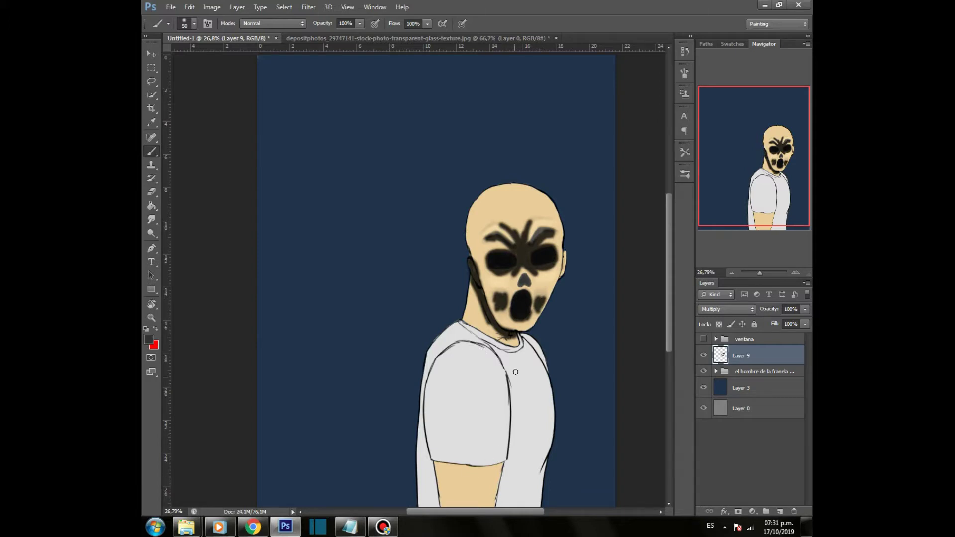
# Step: Tilt the canvas slightly and paint shadows under the sleeve hem and along the shirt's far side on Layer 9
pyautogui.moveTo(669, 286); pyautogui.dragTo(670, 307)
pyautogui.press('r')
pyautogui.moveTo(591, 353); pyautogui.dragTo(390, 443)
pyautogui.moveTo(305, 324)
pyautogui.mouseDown()
pyautogui.moveTo(323, 395)
pyautogui.moveTo(303, 343)
pyautogui.mouseUp()
pyautogui.moveTo(499, 390)
pyautogui.mouseDown()
pyautogui.moveTo(528, 321)
pyautogui.moveTo(528, 236)
pyautogui.mouseUp()
pyautogui.moveTo(547, 398); pyautogui.dragTo(531, 433)
# Step: Lower Layer 9's opacity to 25%
pyautogui.click(805, 309)
pyautogui.moveTo(805, 321); pyautogui.dragTo(767, 327)
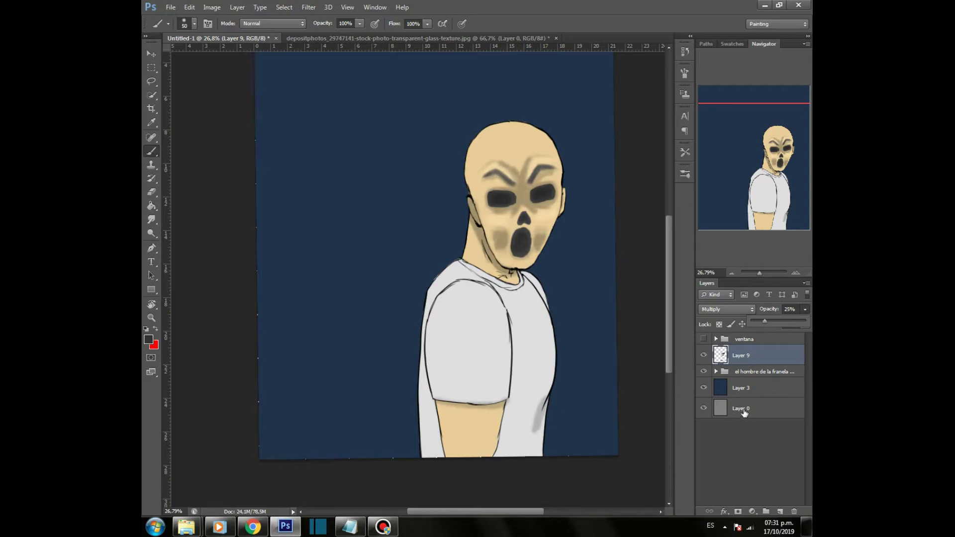
pyautogui.press('Return')
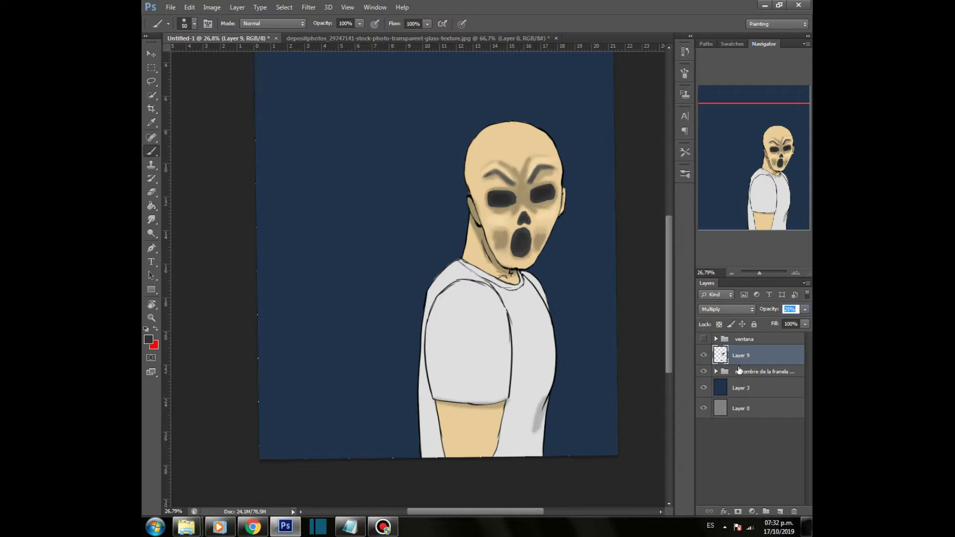
# Step: Add a new layer above Layer 9 and set its blending mode to Color Dodge
pyautogui.click(780, 512)
pyautogui.doubleClick(742, 355)
pyautogui.click(726, 309)
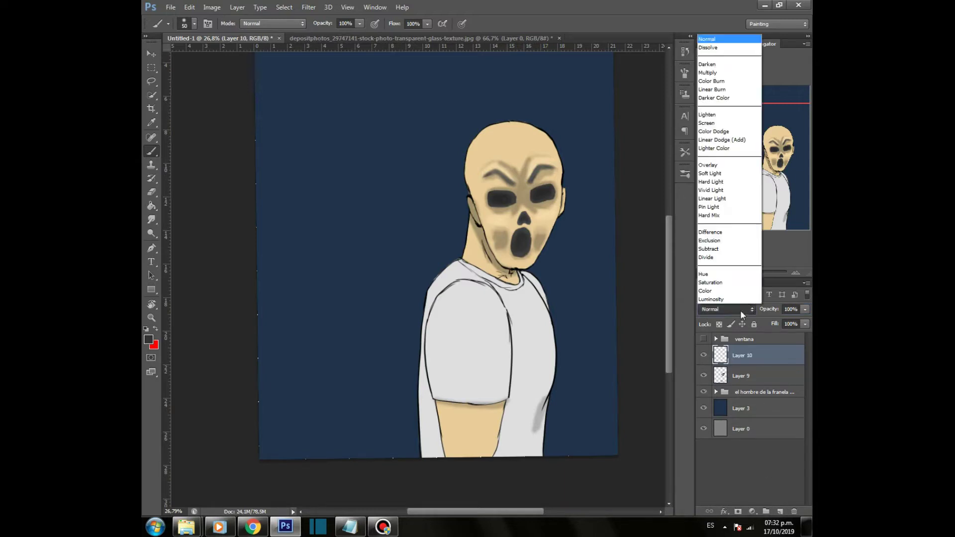
pyautogui.click(719, 133)
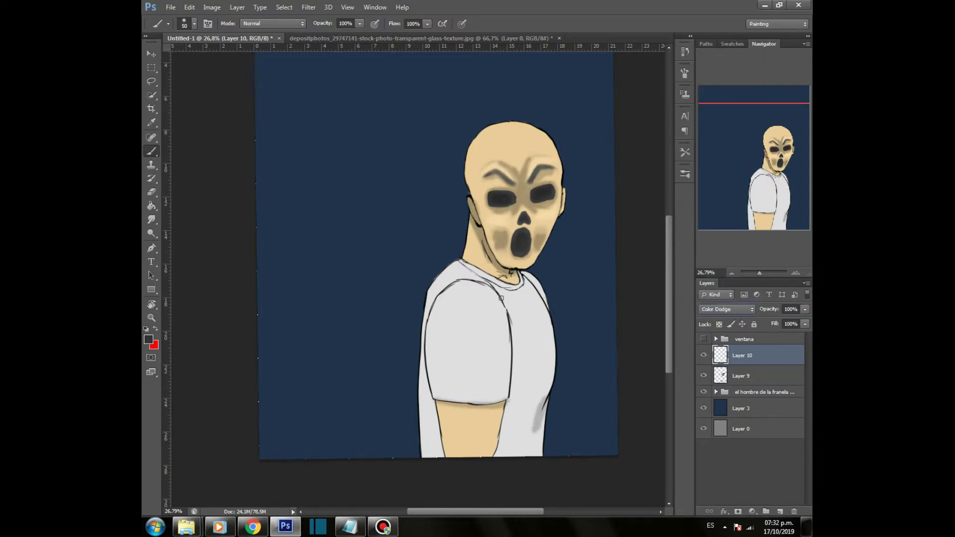
pyautogui.keyDown('alt'); pyautogui.click(514, 143); pyautogui.keyUp('alt')
pyautogui.moveTo(545, 141); pyautogui.dragTo(553, 156)
pyautogui.moveTo(540, 192); pyautogui.dragTo(534, 194)
pyautogui.hotkey('ctrl', 'alt', 'z')
pyautogui.hotkey('ctrl', 'alt', 'z')
pyautogui.click(149, 340)
pyautogui.moveTo(489, 319); pyautogui.dragTo(491, 350)
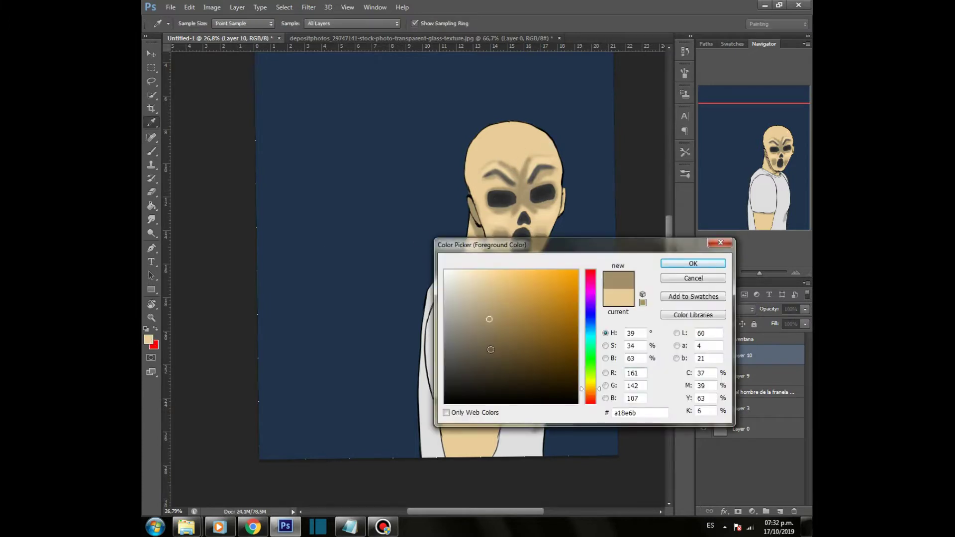
pyautogui.click(693, 263)
pyautogui.moveTo(550, 147)
pyautogui.mouseDown()
pyautogui.moveTo(554, 162)
pyautogui.moveTo(550, 149)
pyautogui.mouseUp()
pyautogui.hotkey('ctrl', 'z')
# Step: Pick a very dark brown and paint glowing highlights on Layer 10 around the eyebrows, the top of the head and the far cheek
pyautogui.click(149, 340)
pyautogui.click(492, 374)
pyautogui.click(693, 264)
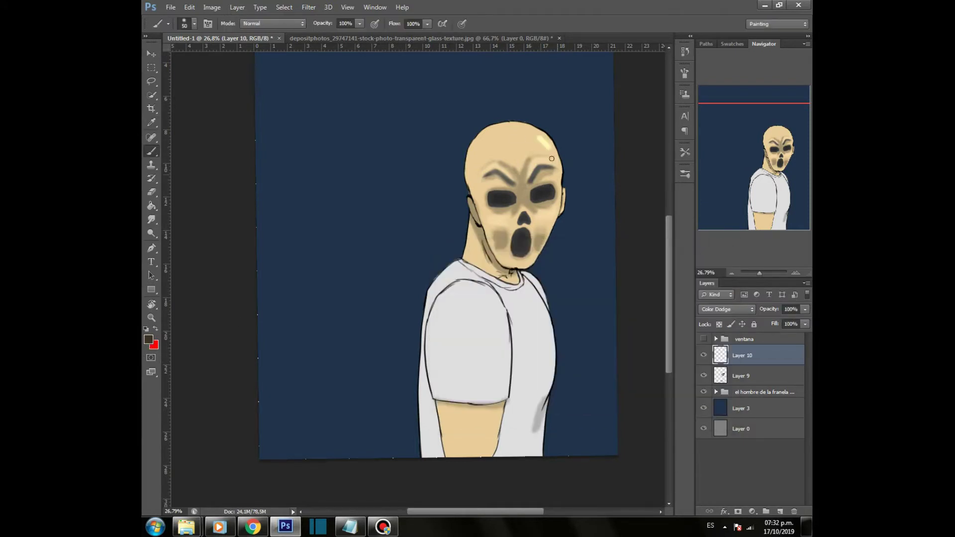
pyautogui.hotkey('ctrl', 'z')
pyautogui.moveTo(515, 177)
pyautogui.mouseDown()
pyautogui.moveTo(499, 165)
pyautogui.moveTo(487, 173)
pyautogui.mouseUp()
pyautogui.moveTo(538, 129)
pyautogui.mouseDown()
pyautogui.moveTo(551, 153)
pyautogui.moveTo(525, 129)
pyautogui.moveTo(538, 131)
pyautogui.moveTo(517, 125)
pyautogui.mouseUp()
pyautogui.hotkey('ctrl', 'z')
pyautogui.moveTo(559, 204)
pyautogui.mouseDown()
pyautogui.moveTo(548, 226)
pyautogui.moveTo(544, 216)
pyautogui.mouseUp()
# Step: Paint highlights on the shirt's chest, shoulder and sleeve and on the forearm's edge, enlarging the brush to size 80
pyautogui.moveTo(531, 281)
pyautogui.mouseDown()
pyautogui.moveTo(549, 319)
pyautogui.moveTo(539, 301)
pyautogui.moveTo(546, 350)
pyautogui.mouseUp()
pyautogui.moveTo(474, 287)
pyautogui.mouseDown()
pyautogui.moveTo(495, 307)
pyautogui.moveTo(491, 290)
pyautogui.moveTo(489, 334)
pyautogui.moveTo(487, 306)
pyautogui.moveTo(504, 317)
pyautogui.mouseUp()
pyautogui.press(']')
pyautogui.press(']')
pyautogui.press(']')
pyautogui.moveTo(507, 353); pyautogui.dragTo(498, 324)
pyautogui.moveTo(478, 286); pyautogui.dragTo(475, 282)
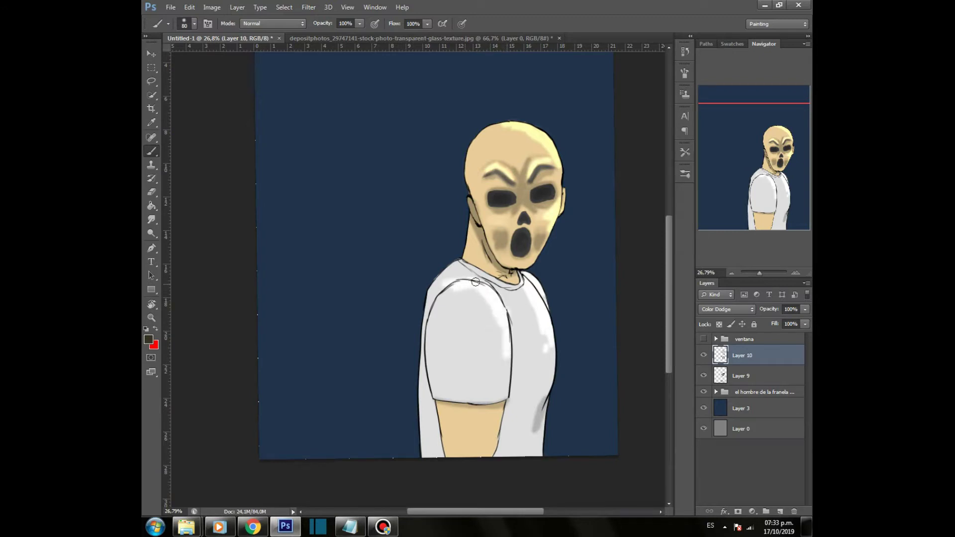
pyautogui.moveTo(502, 419); pyautogui.dragTo(487, 457)
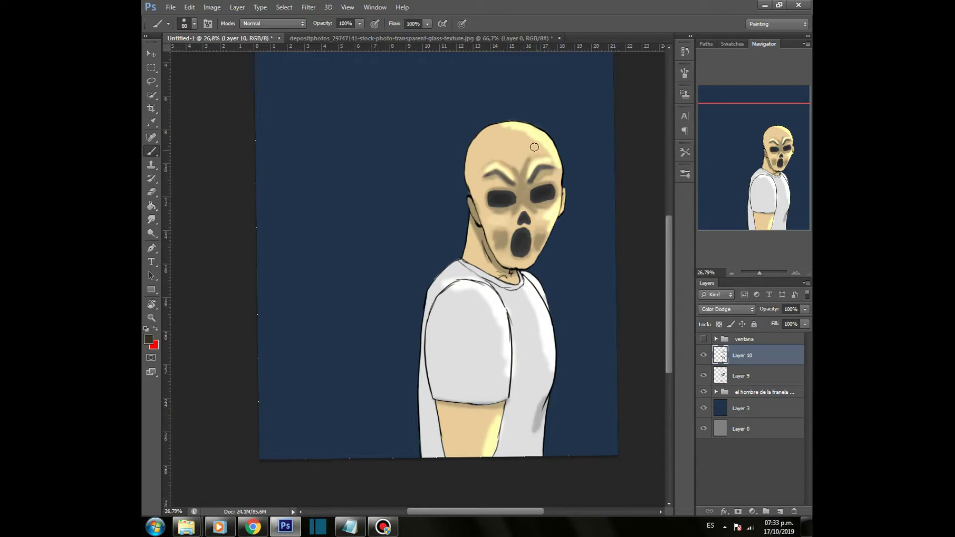
# Step: Lower Layer 10's opacity to 46% and Layer 9's opacity to 14%
pyautogui.click(804, 309)
pyautogui.moveTo(798, 322); pyautogui.dragTo(776, 322)
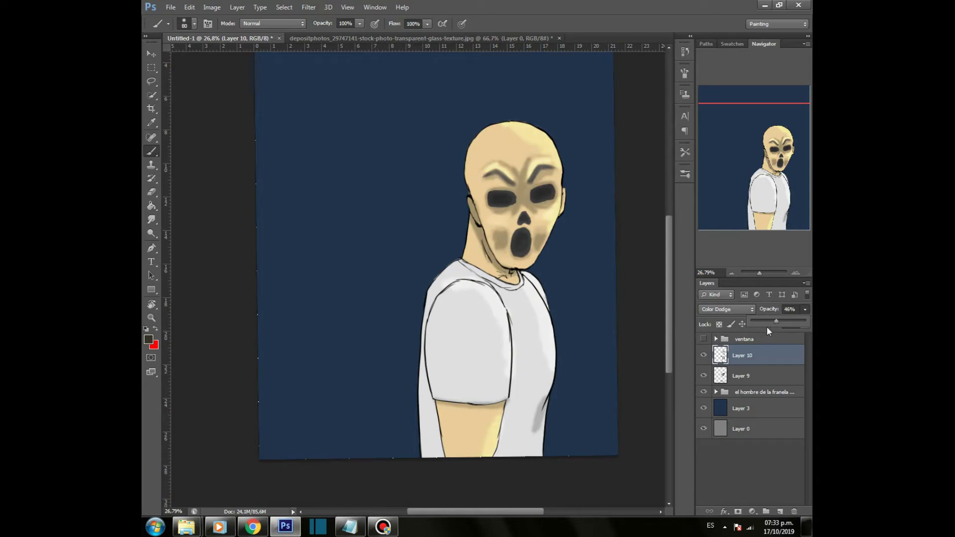
pyautogui.click(748, 379)
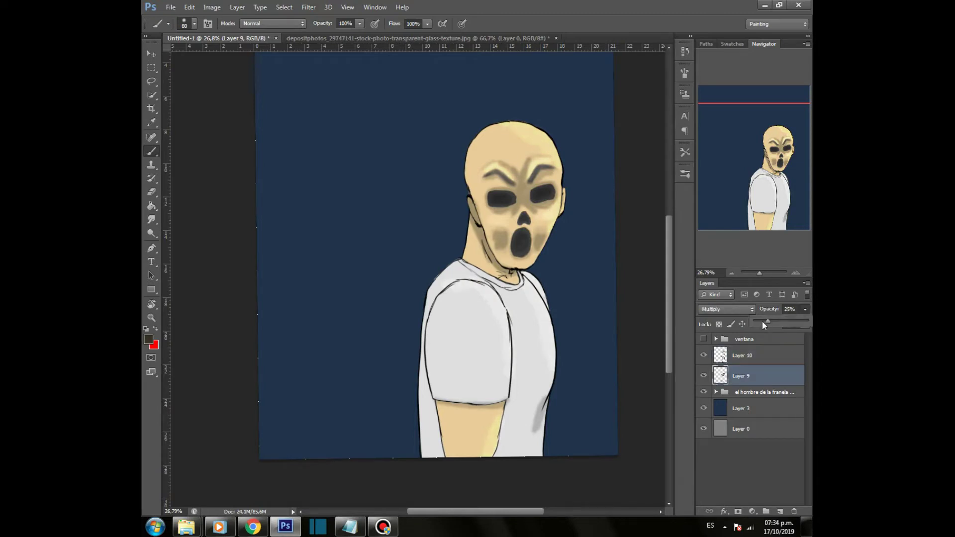
# Step: Show the ventana group over the shaded figure
pyautogui.click(704, 339)
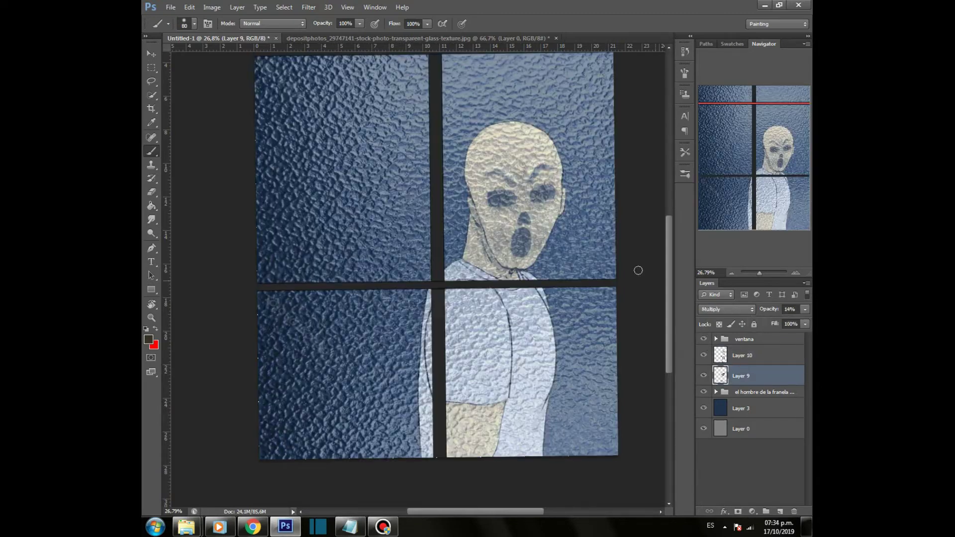
pyautogui.scroll(3, 669, 275)
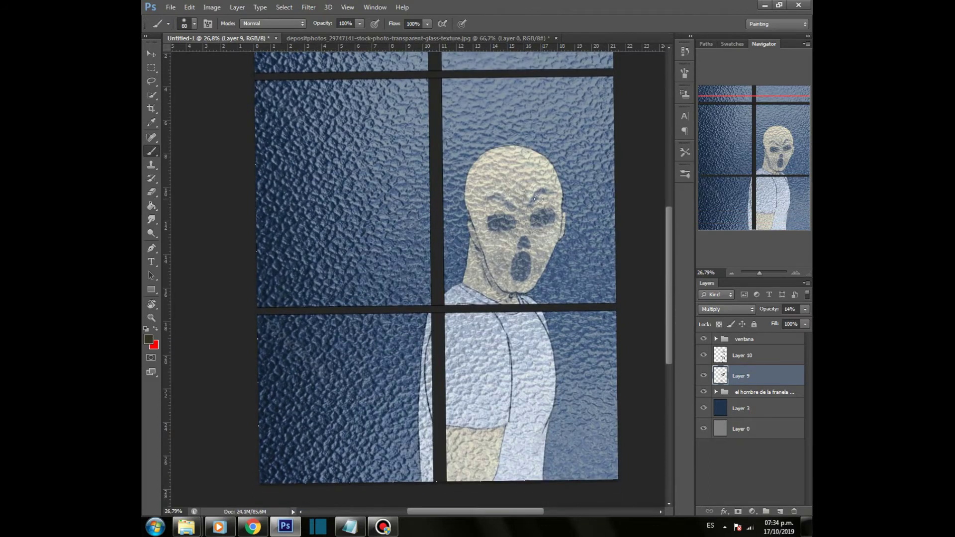
# Step: Reset the canvas rotation to 0°, raise Layer 10's opacity to 72% and Layer 9's opacity to about 31%
pyautogui.scroll(5, 668, 313)
pyautogui.press('r')
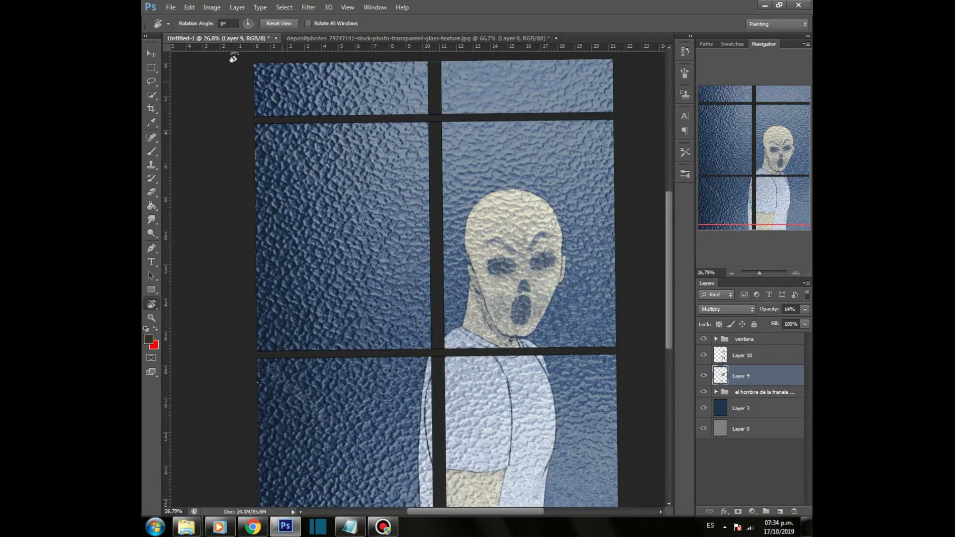
pyautogui.press('Return')
pyautogui.moveTo(671, 250)
pyautogui.mouseDown()
pyautogui.moveTo(669, 295)
pyautogui.moveTo(668, 236)
pyautogui.moveTo(668, 248)
pyautogui.mouseUp()
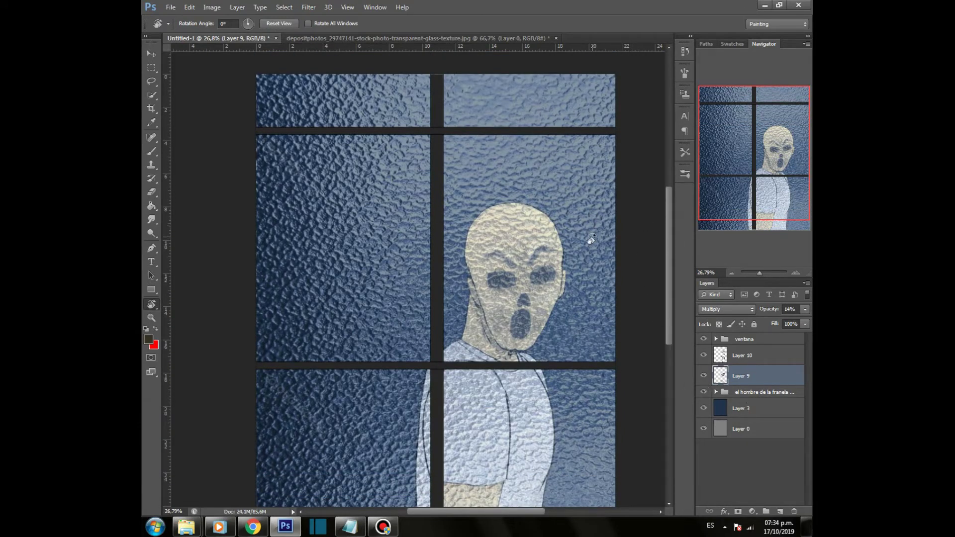
pyautogui.click(757, 357)
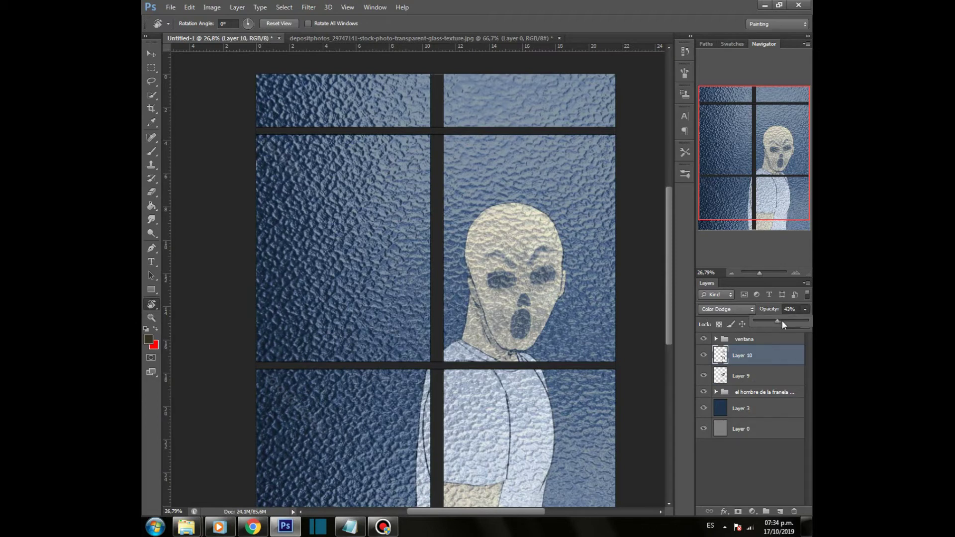
pyautogui.click(758, 378)
pyautogui.click(757, 378)
pyautogui.click(806, 311)
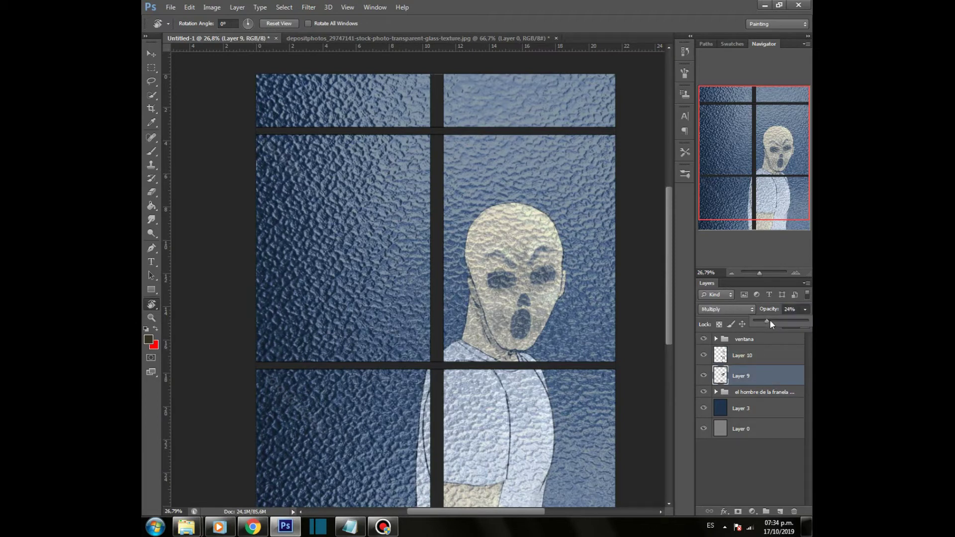
pyautogui.moveTo(764, 320); pyautogui.dragTo(770, 323)
# Step: Lower the opacity of Layer 2, the line art in the figure's group, to 35%
pyautogui.click(716, 392)
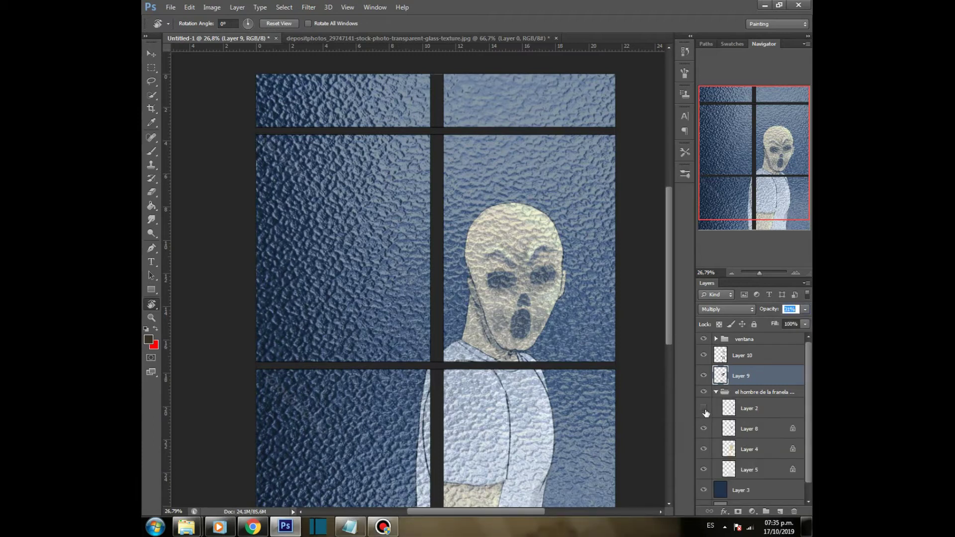
pyautogui.click(749, 408)
pyautogui.click(804, 309)
pyautogui.moveTo(783, 323); pyautogui.dragTo(777, 325)
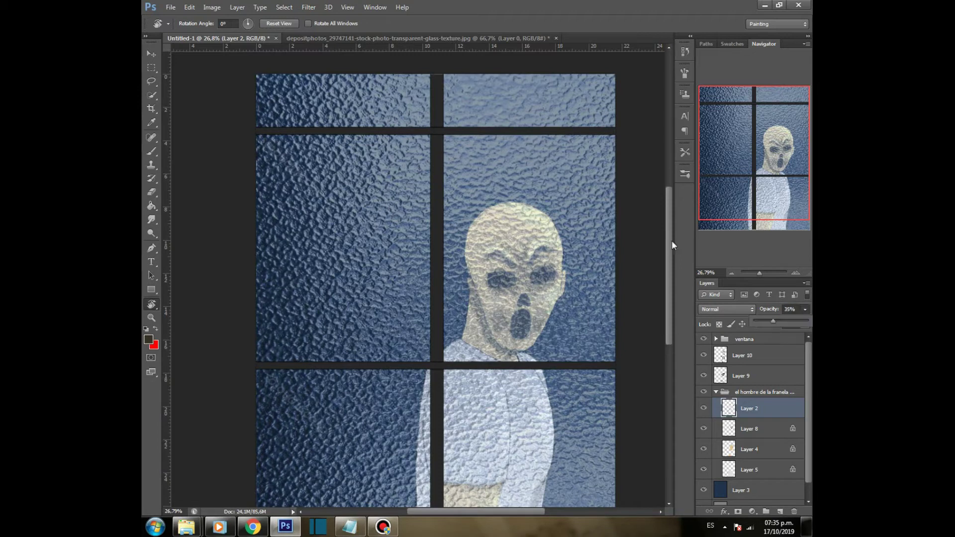
# Step: Try painting a tan spot behind the glass in the large empty pane on Layer 3
pyautogui.click(746, 493)
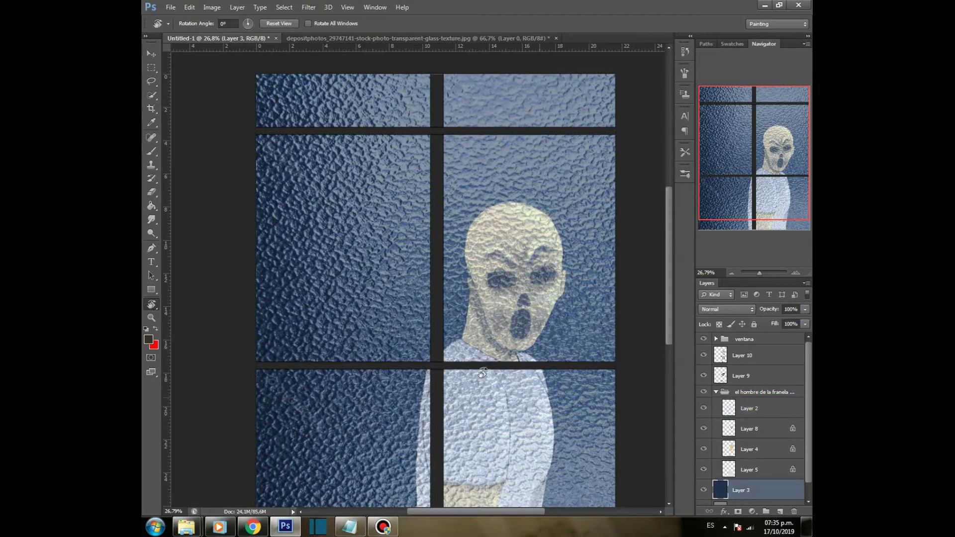
pyautogui.click(716, 392)
pyautogui.press('b')
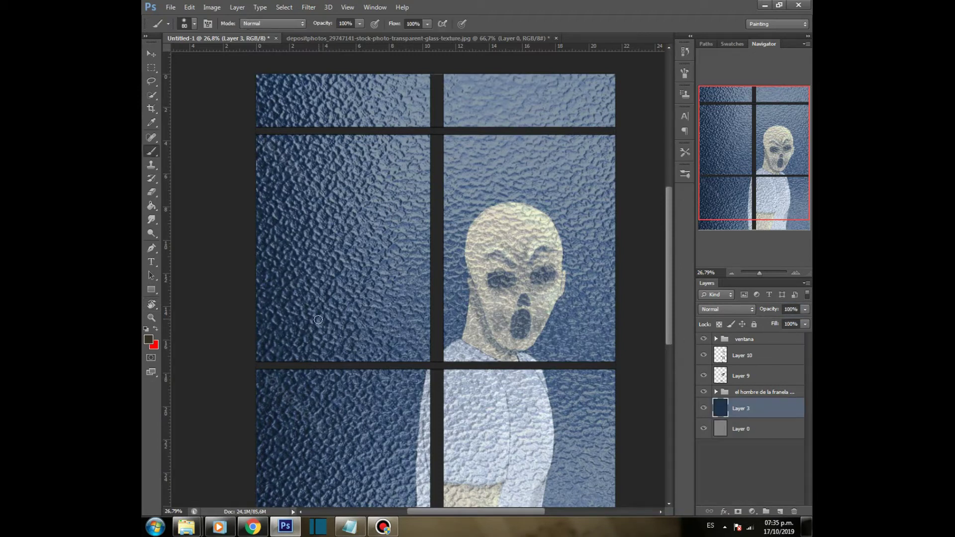
pyautogui.click(151, 341)
pyautogui.click(486, 312)
pyautogui.click(693, 264)
pyautogui.moveTo(287, 312)
pyautogui.mouseDown()
pyautogui.moveTo(293, 335)
pyautogui.moveTo(301, 327)
pyautogui.moveTo(285, 321)
pyautogui.moveTo(282, 331)
pyautogui.moveTo(301, 338)
pyautogui.moveTo(304, 319)
pyautogui.moveTo(308, 334)
pyautogui.moveTo(280, 326)
pyautogui.mouseUp()
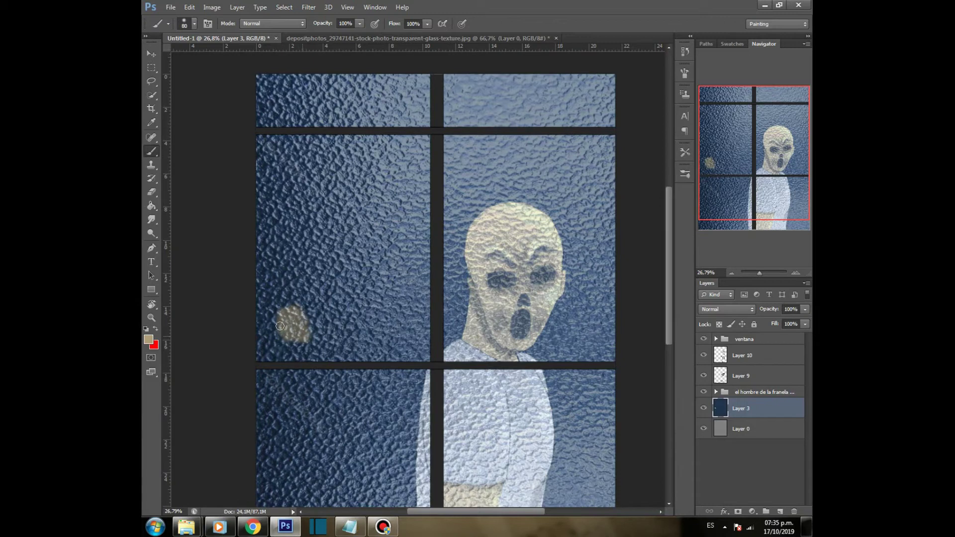
# Step: Cover the tan spot on Layer 3 with the sampled background navy while the ventana group is temporarily hidden
pyautogui.press('e')
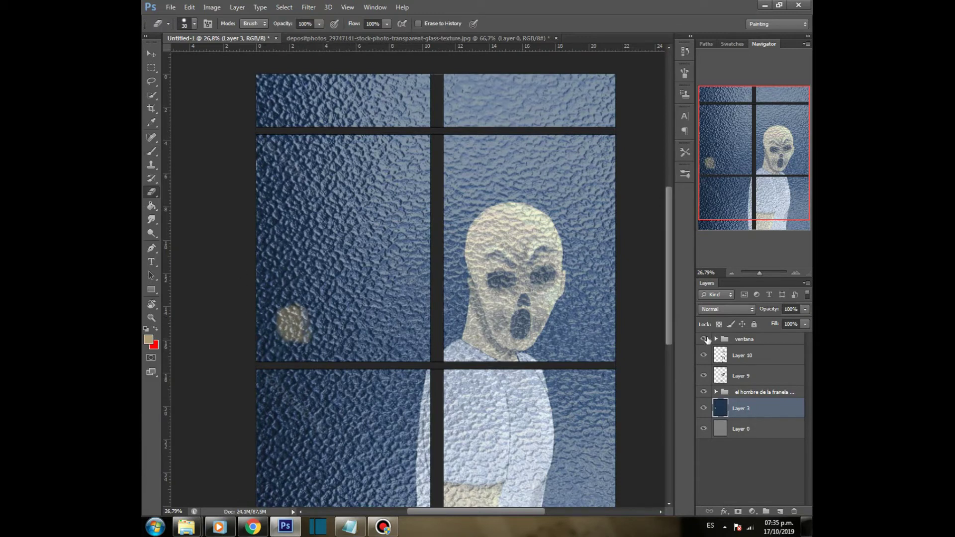
pyautogui.click(704, 339)
pyautogui.press('b')
pyautogui.keyDown('alt'); pyautogui.click(377, 395); pyautogui.keyUp('alt')
pyautogui.moveTo(305, 308)
pyautogui.mouseDown()
pyautogui.moveTo(311, 352)
pyautogui.moveTo(306, 312)
pyautogui.moveTo(280, 310)
pyautogui.moveTo(298, 323)
pyautogui.moveTo(278, 324)
pyautogui.moveTo(297, 333)
pyautogui.moveTo(280, 355)
pyautogui.mouseUp()
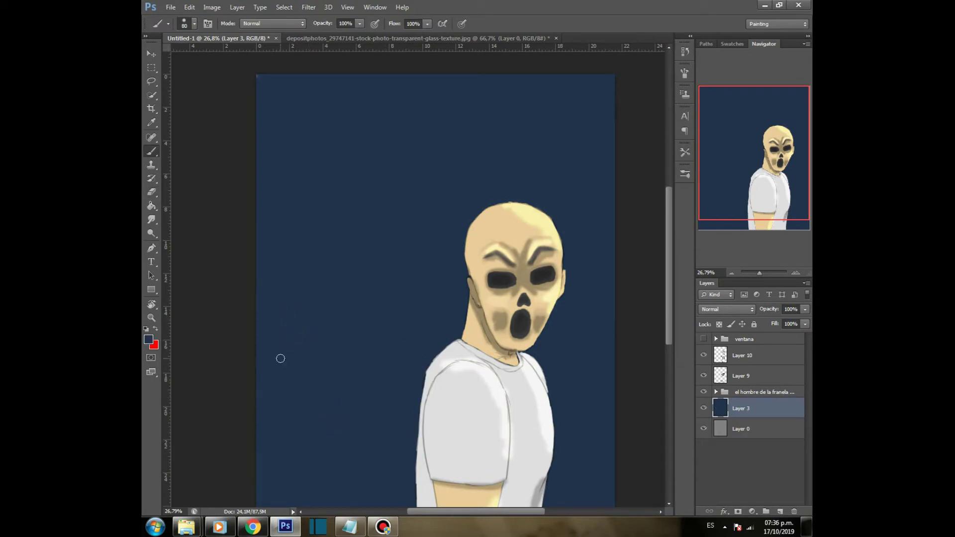
pyautogui.click(375, 524)
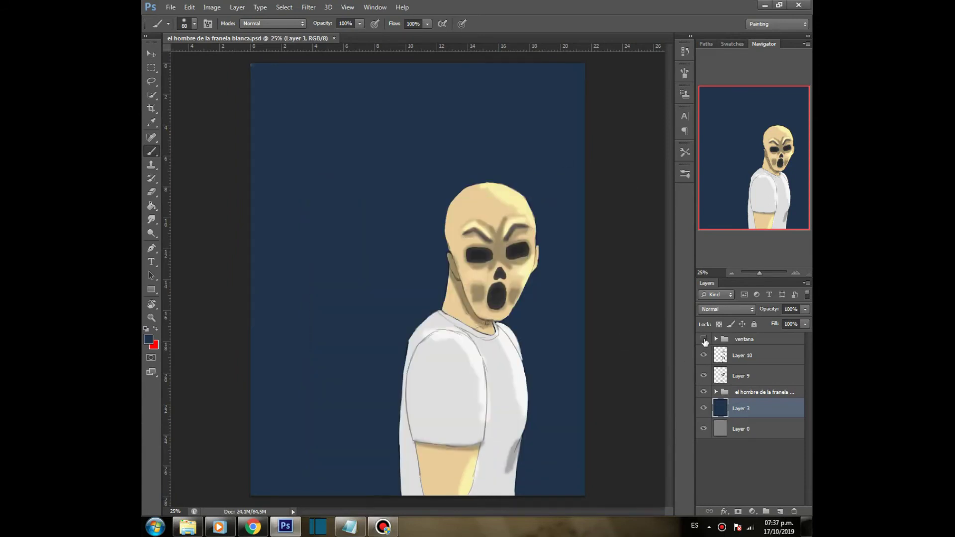
pyautogui.click(703, 340)
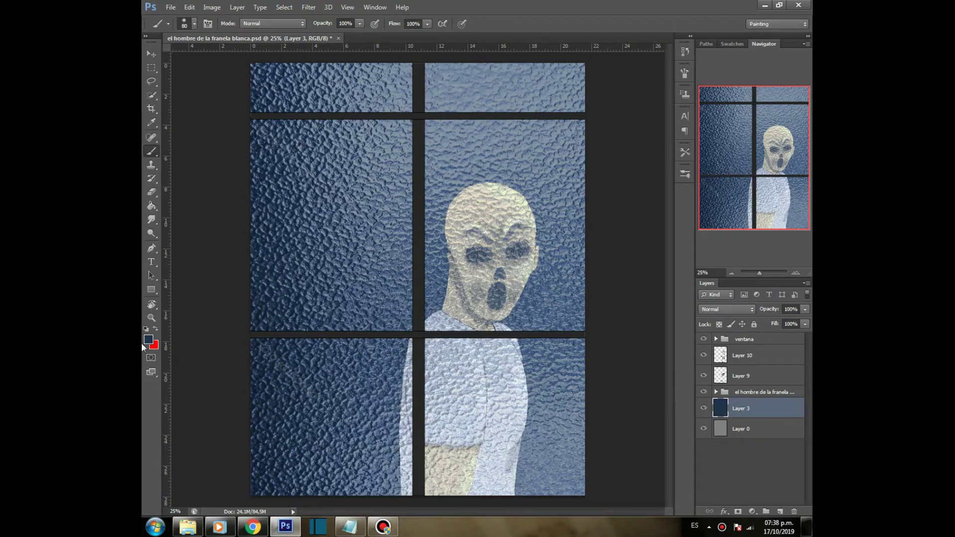
# Step: Select Layer 10 and choose a light tan brush colour for the glowing spots
pyautogui.click(749, 357)
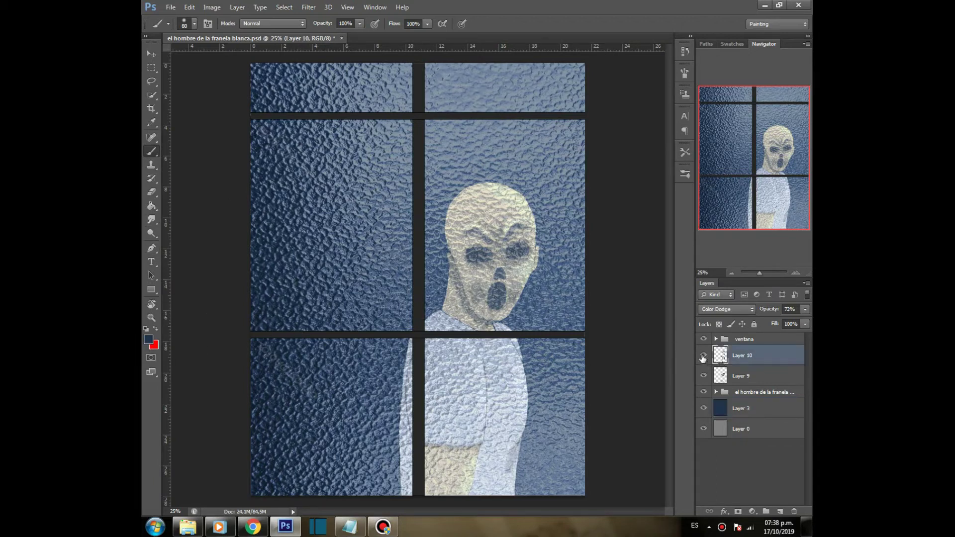
pyautogui.click(148, 340)
pyautogui.click(697, 279)
pyautogui.click(148, 341)
pyautogui.click(591, 382)
pyautogui.click(501, 322)
pyautogui.click(591, 388)
pyautogui.click(507, 339)
pyautogui.click(693, 263)
pyautogui.press('b')
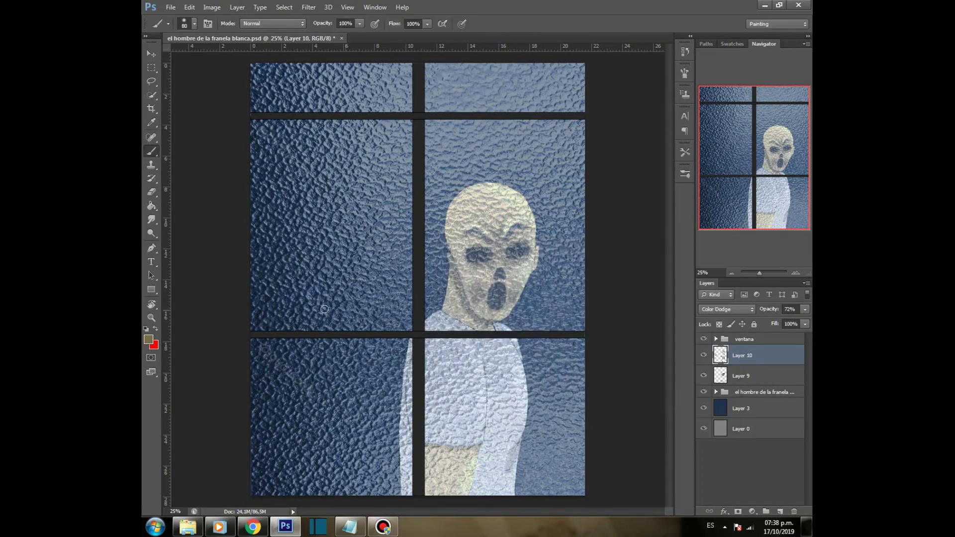
pyautogui.click(151, 343)
pyautogui.click(506, 314)
pyautogui.click(693, 260)
# Step: Paint soft glowing spots on Layer 10 in the empty pane and beside the figure's head, reducing the brush to size 35
pyautogui.moveTo(306, 288); pyautogui.dragTo(301, 296)
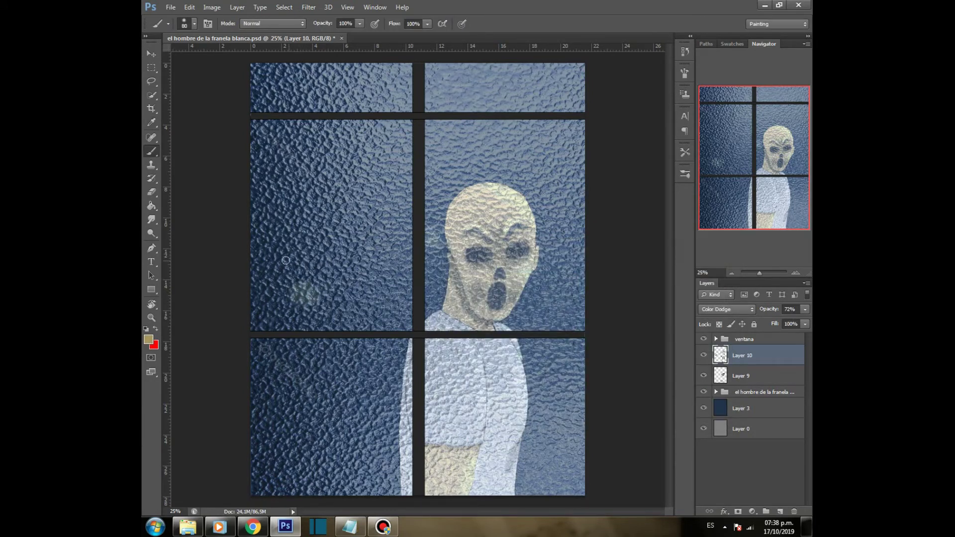
pyautogui.moveTo(294, 247); pyautogui.dragTo(292, 250)
pyautogui.moveTo(560, 208); pyautogui.dragTo(549, 213)
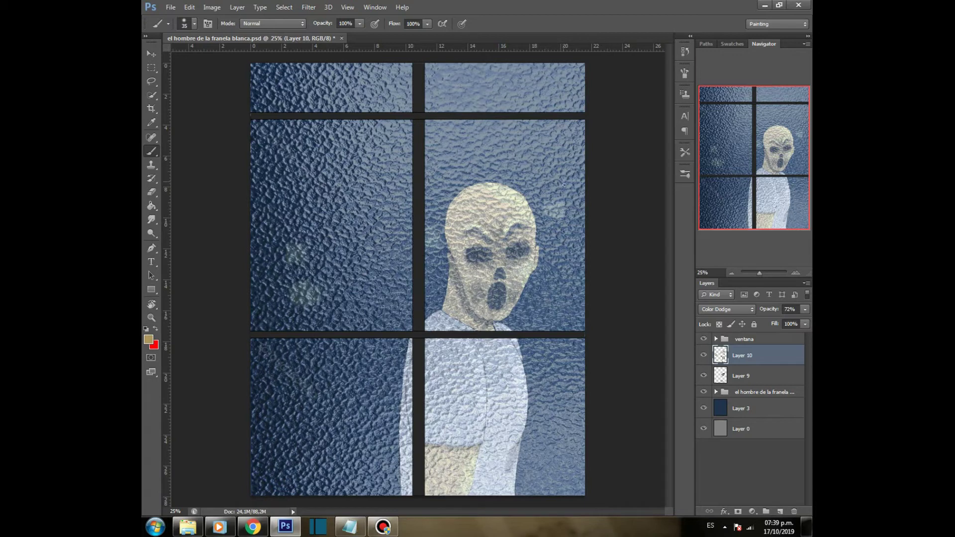
pyautogui.moveTo(300, 175); pyautogui.dragTo(310, 181)
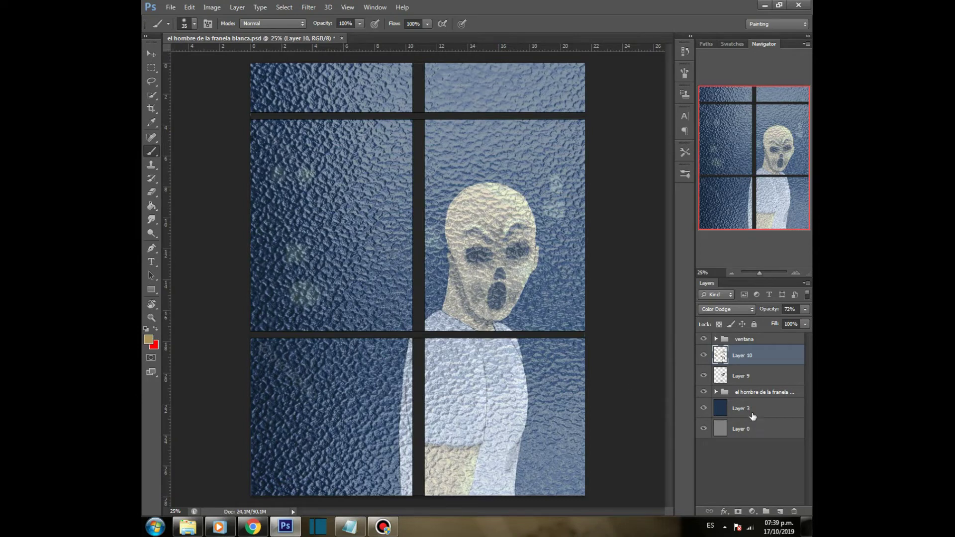
# Step: Open the ventana group, select Rectangle 2 copy and set the foreground colour to near-black
pyautogui.click(716, 340)
pyautogui.click(755, 355)
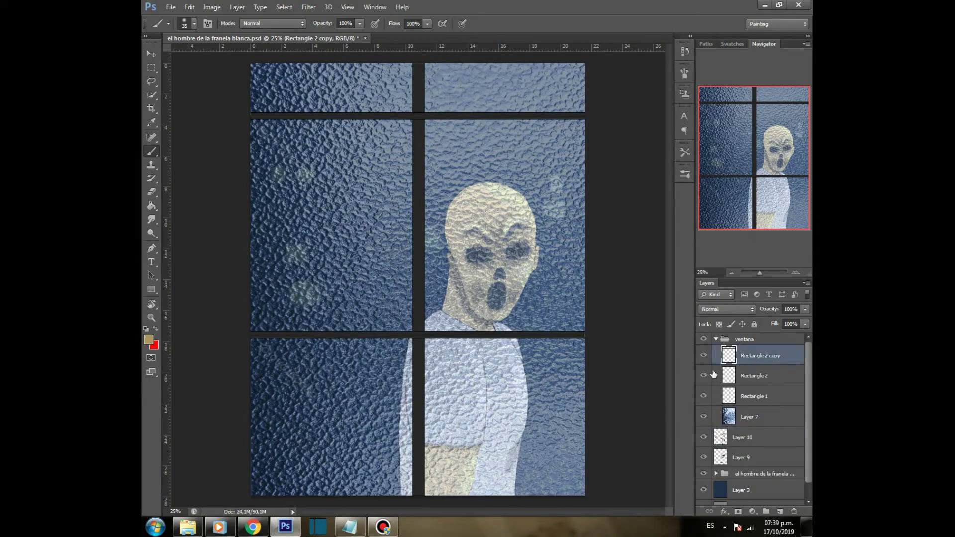
pyautogui.click(149, 340)
pyautogui.click(442, 391)
pyautogui.click(675, 266)
# Step: Try filling the window's vertical bar with near-black, and undo the fill
pyautogui.press('g')
pyautogui.click(417, 252)
pyautogui.hotkey('ctrl', 'z')
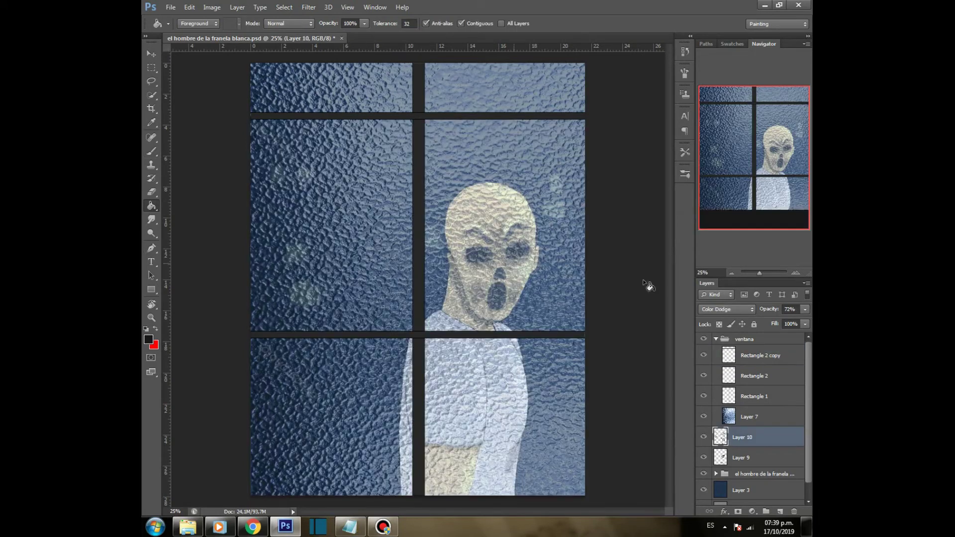
# Step: Fill the bars on Rectangle 2 copy, Rectangle 2 and Rectangle 1 with near-black, and move Rectangle 1 to the top of the ventana group
pyautogui.click(766, 357)
pyautogui.click(402, 119)
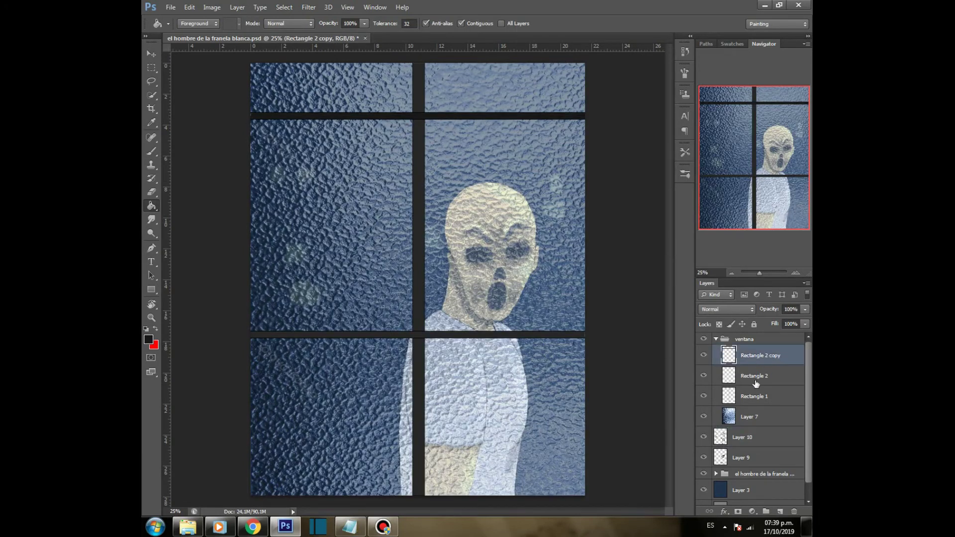
pyautogui.click(756, 376)
pyautogui.click(413, 335)
pyautogui.hotkey('alt', '[')
pyautogui.click(422, 374)
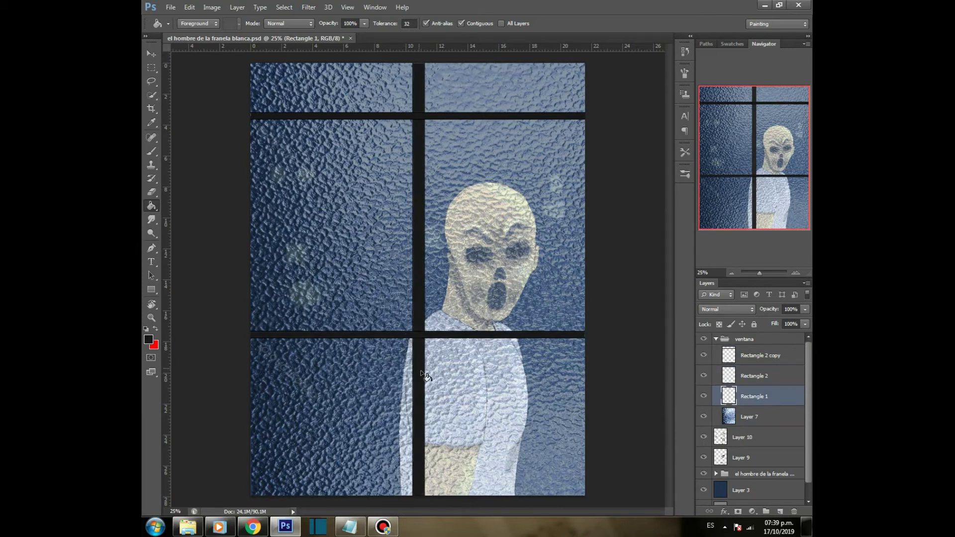
pyautogui.moveTo(755, 398); pyautogui.dragTo(751, 352)
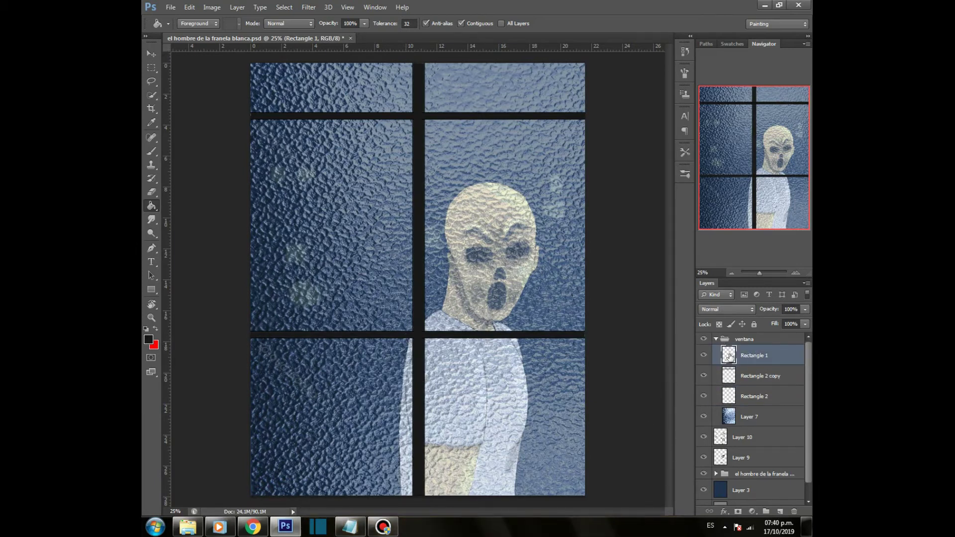
pyautogui.click(717, 339)
# Step: Add a new layer above the ventana group and fill it with white
pyautogui.click(780, 512)
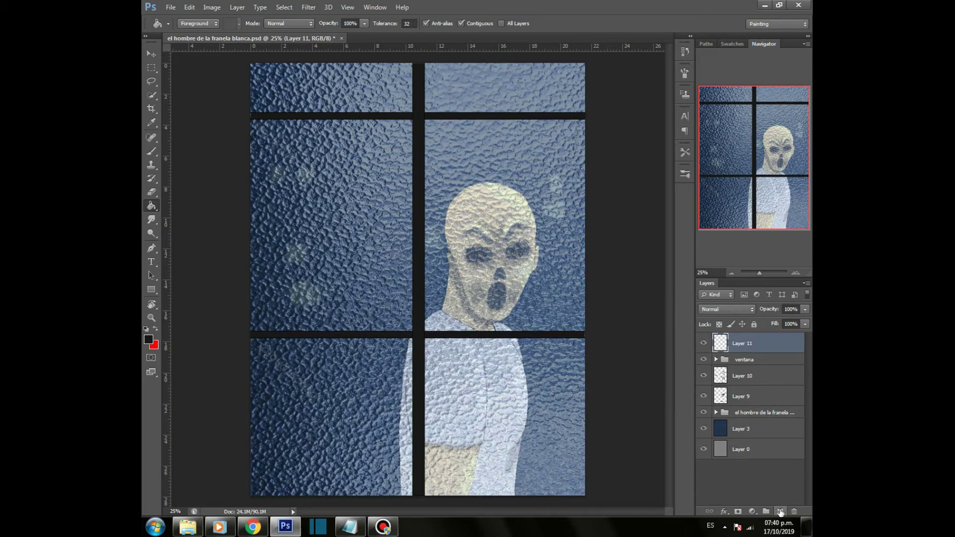
pyautogui.click(148, 340)
pyautogui.click(445, 271)
pyautogui.click(693, 264)
pyautogui.click(151, 205)
pyautogui.click(544, 294)
# Step: Apply Lens Correction with a vignette amount of -100 to the white layer and set its blend mode to Multiply
pyautogui.click(309, 7)
pyautogui.click(340, 69)
pyautogui.click(707, 62)
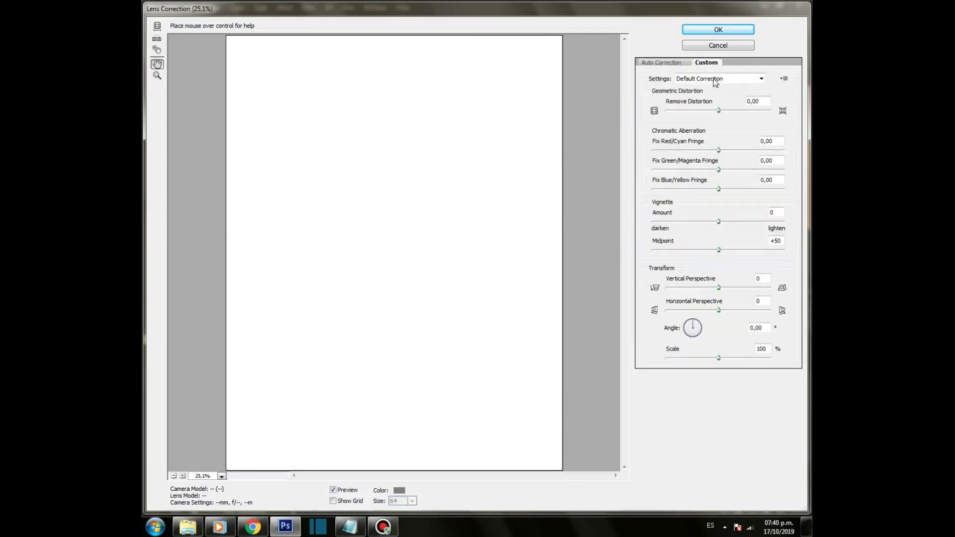
pyautogui.moveTo(718, 221); pyautogui.dragTo(653, 221)
pyautogui.click(710, 30)
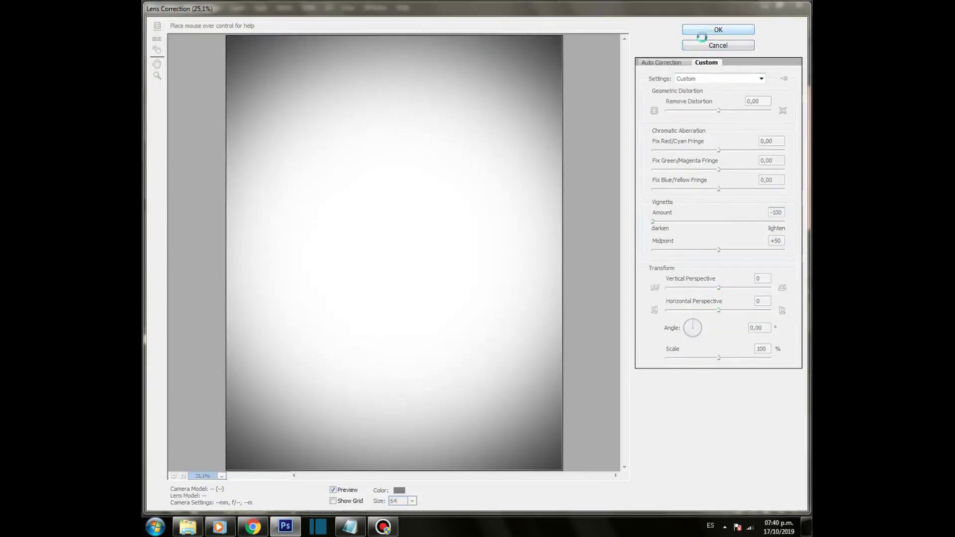
pyautogui.click(741, 310)
pyautogui.click(720, 74)
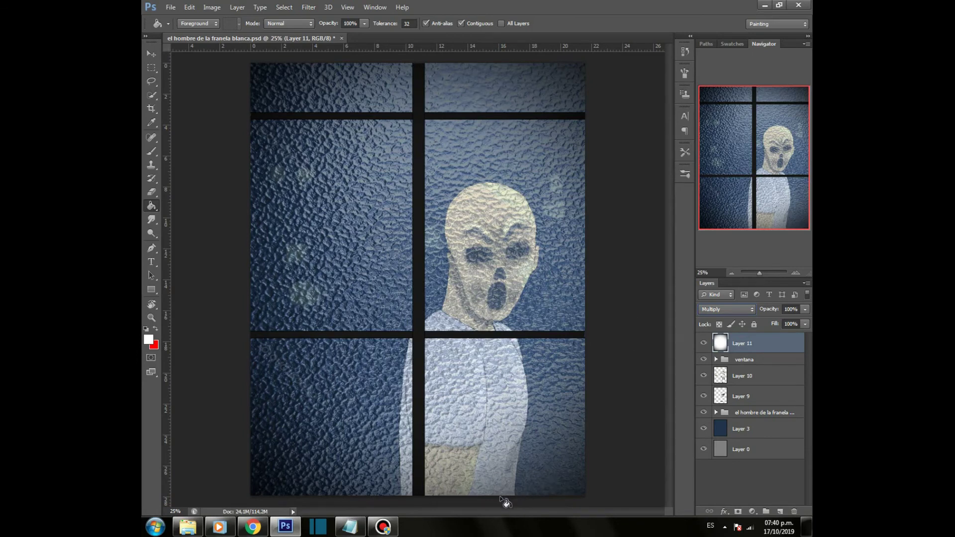
# Step: Raise the opacity of the figure's line art on Layer 2 to just over half
pyautogui.click(716, 412)
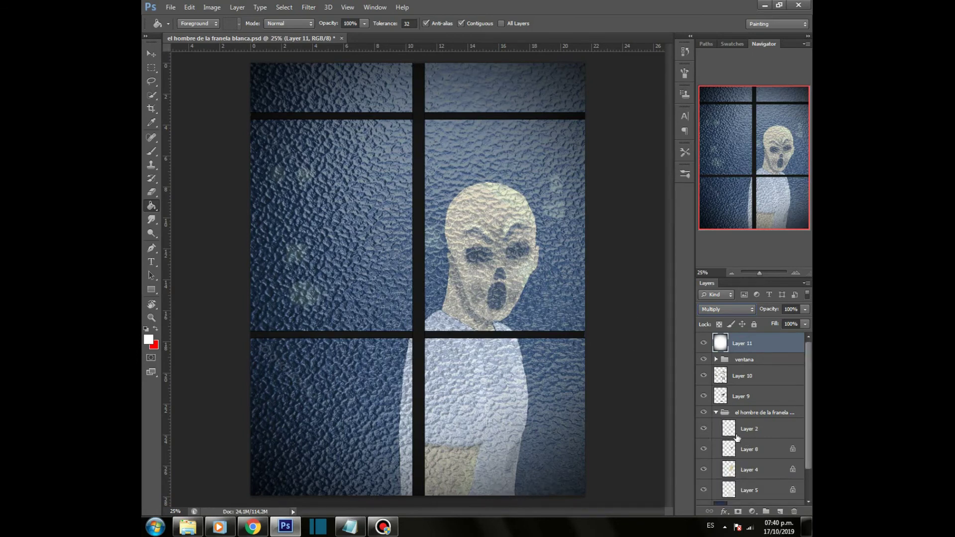
pyautogui.click(748, 429)
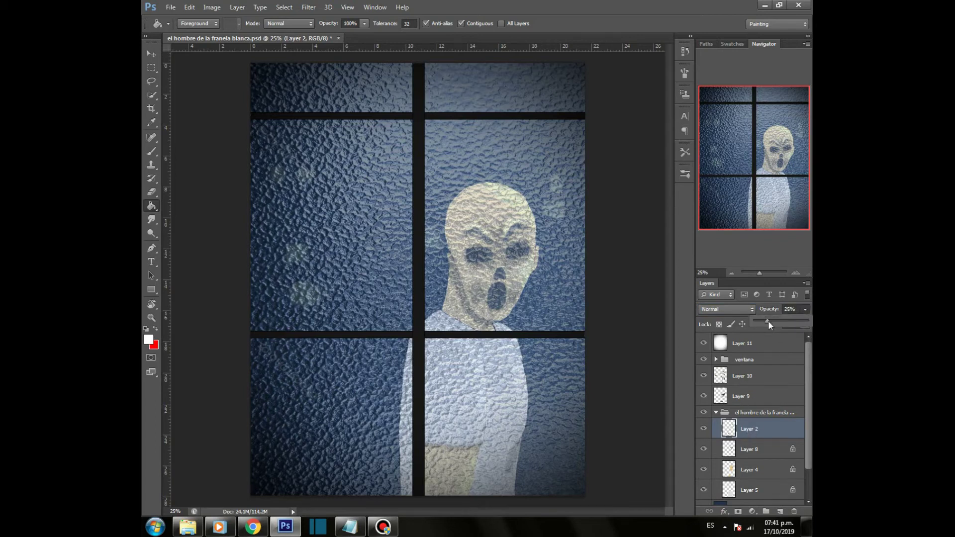
pyautogui.moveTo(778, 318); pyautogui.dragTo(783, 319)
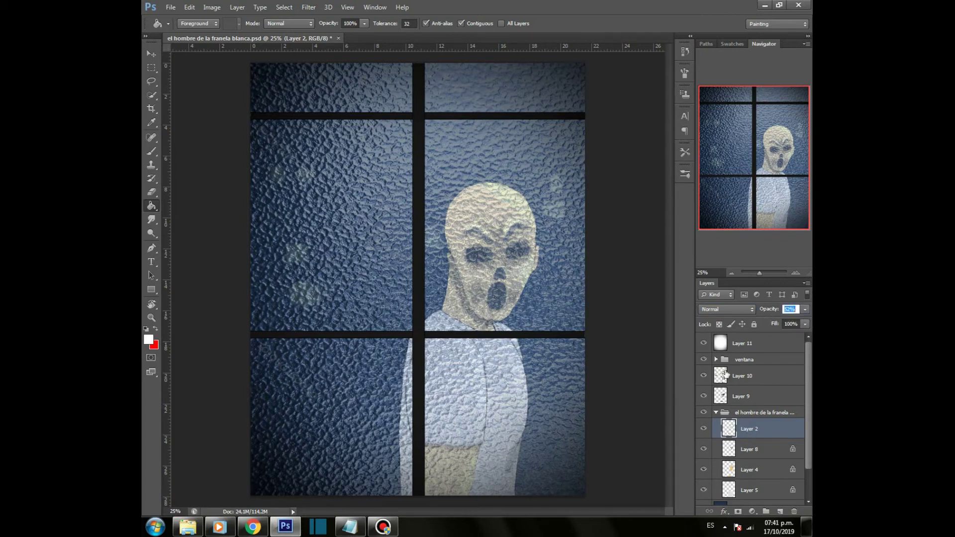
# Step: Select the layers from Layer 11 down to Layer 3 and stamp the visible artwork onto a new merged layer
pyautogui.click(761, 349)
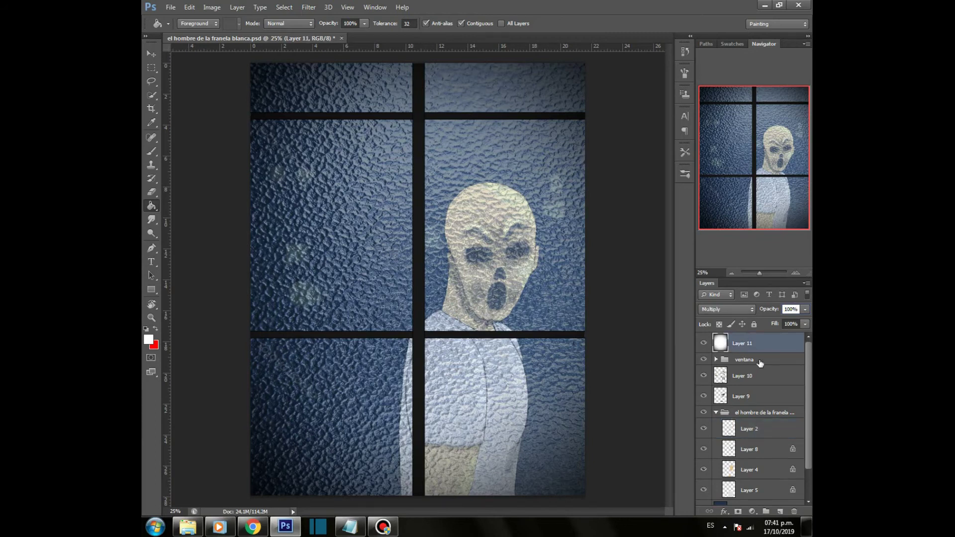
pyautogui.keyDown('ctrl'); pyautogui.click(759, 362); pyautogui.keyUp('ctrl')
pyautogui.keyDown('ctrl'); pyautogui.click(758, 377); pyautogui.keyUp('ctrl')
pyautogui.keyDown('ctrl'); pyautogui.click(756, 397); pyautogui.keyUp('ctrl')
pyautogui.keyDown('ctrl'); pyautogui.click(754, 414); pyautogui.keyUp('ctrl')
pyautogui.click(716, 412)
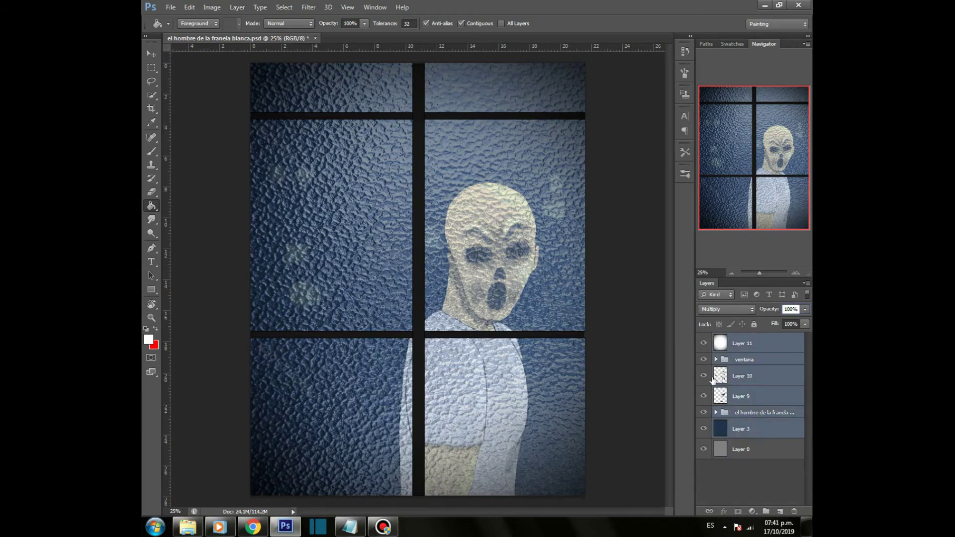
pyautogui.hotkey('ctrl', 'shift', 'alt', 'e')
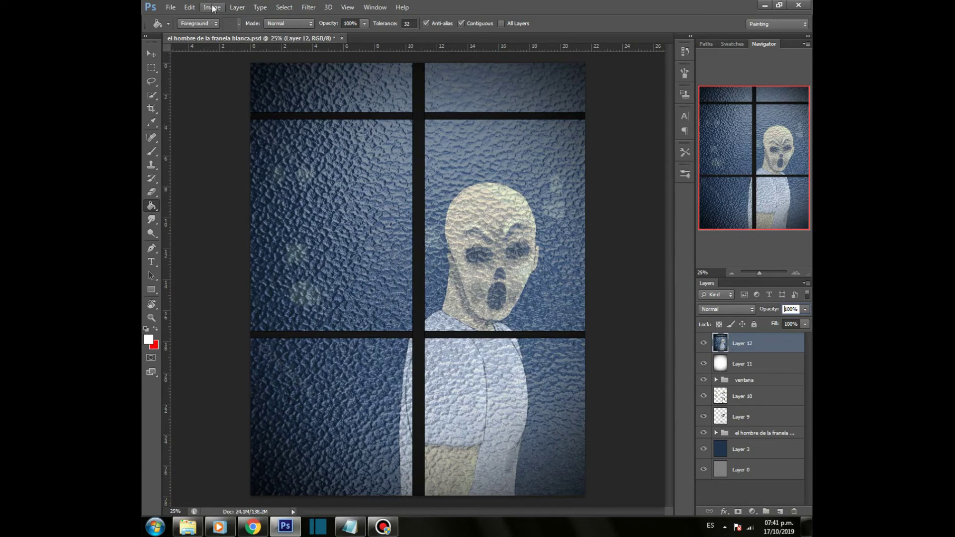
# Step: Apply a High Pass filter with a 1.4-pixel radius to Layer 12 and set its blend mode to Overlay
pyautogui.click(308, 7)
pyautogui.moveTo(429, 194)
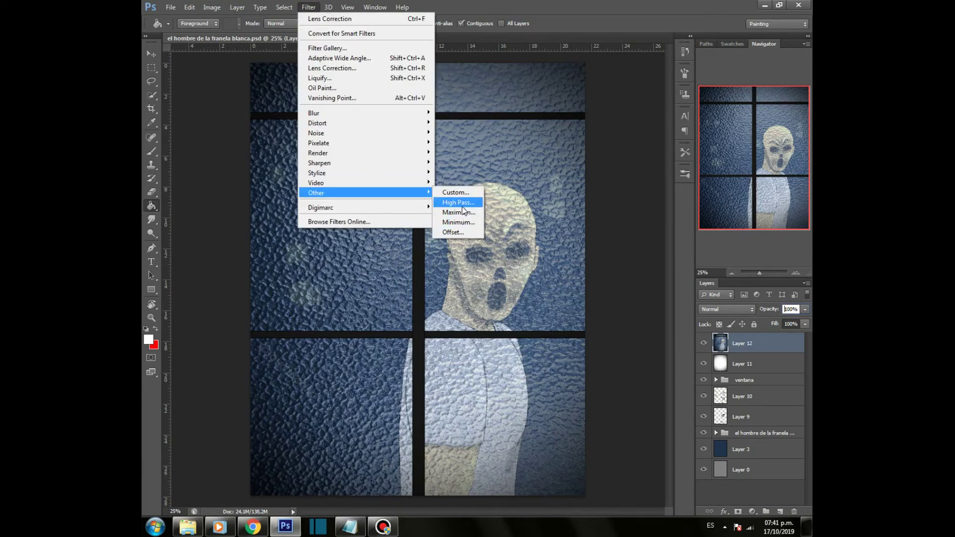
pyautogui.click(460, 203)
pyautogui.click(575, 475)
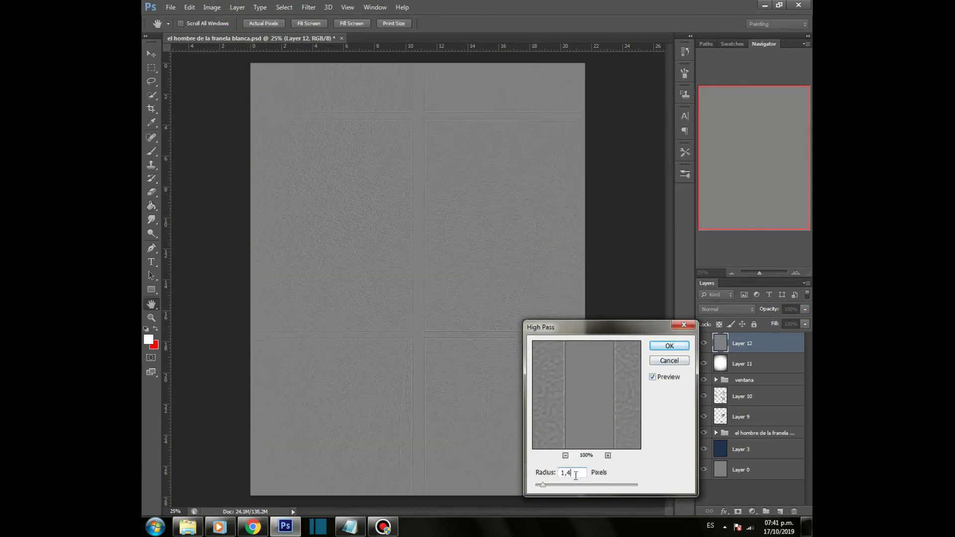
pyautogui.click(669, 346)
pyautogui.click(737, 309)
pyautogui.click(712, 165)
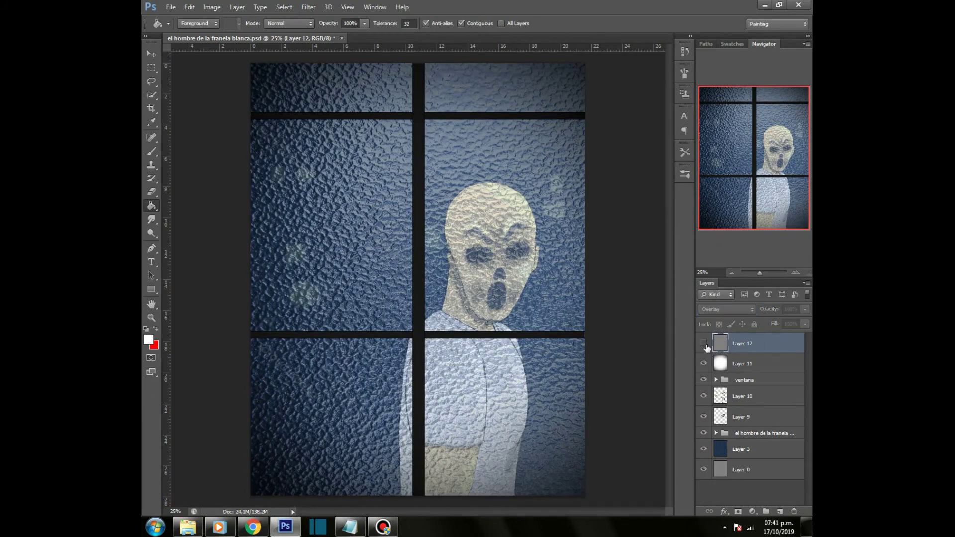
# Step: Compare Linear Light on the High Pass layer with it shown and hidden, return it to Overlay and hide it
pyautogui.click(729, 309)
pyautogui.click(717, 199)
pyautogui.click(704, 343)
pyautogui.click(704, 343)
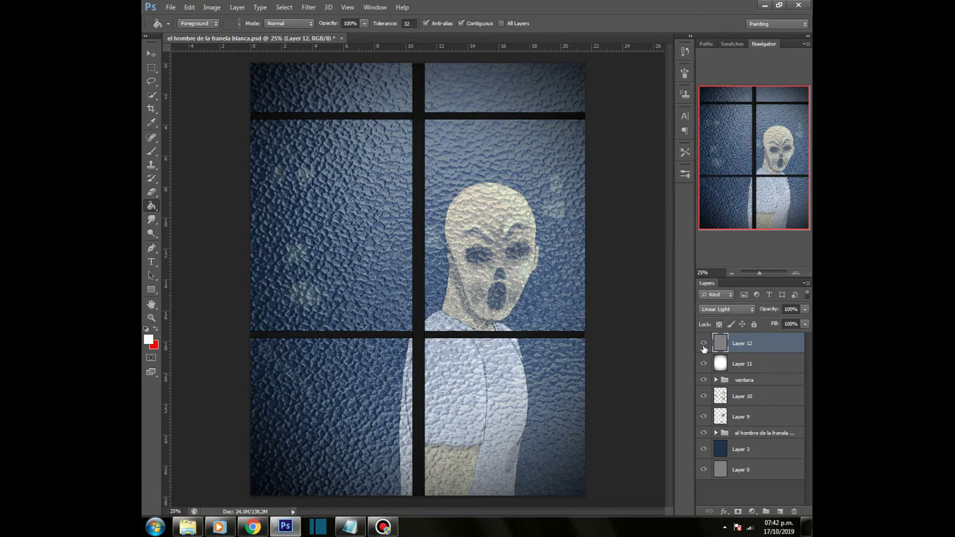
pyautogui.click(728, 309)
pyautogui.click(712, 171)
pyautogui.click(705, 343)
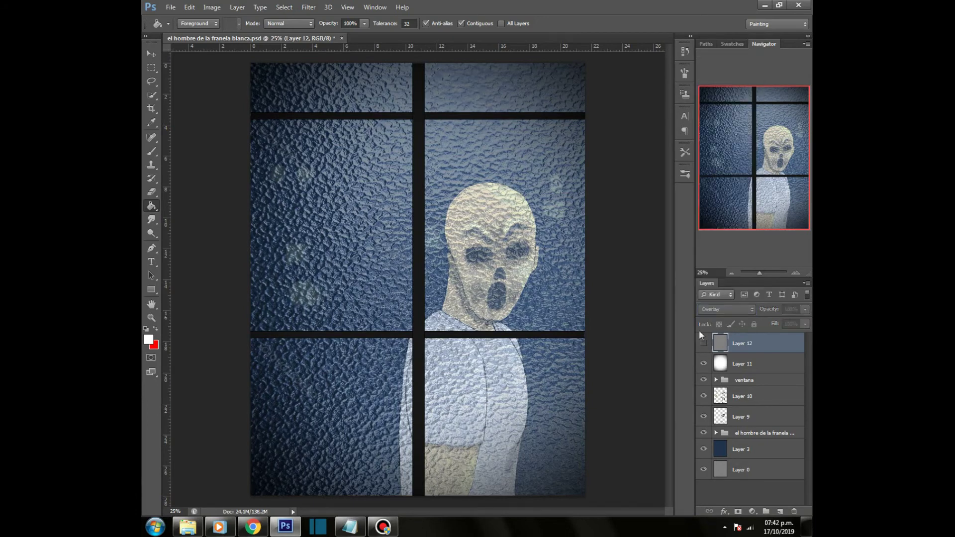
# Step: Select the vignette on Layer 11 and set the foreground colour to black
pyautogui.click(751, 366)
pyautogui.click(148, 340)
pyautogui.click(443, 374)
pyautogui.moveTo(443, 374); pyautogui.dragTo(441, 409)
pyautogui.click(675, 267)
pyautogui.click(171, 7)
pyautogui.click(171, 7)
# Step: Set up the Brush tool with a soft tip enlarged to 1400 px
pyautogui.press('b')
pyautogui.click(194, 24)
pyautogui.click(391, 213)
pyautogui.press(']')
pyautogui.press(']')
pyautogui.press(']')
pyautogui.press(']')
pyautogui.press(']')
pyautogui.press(']')
pyautogui.press(']')
pyautogui.press(']')
pyautogui.press(']')
pyautogui.press(']')
pyautogui.press(']')
pyautogui.press(']')
pyautogui.press(']')
pyautogui.press(']')
pyautogui.press(']')
pyautogui.press(']')
pyautogui.press(']')
pyautogui.press(']')
pyautogui.press(']')
# Step: Try a black brush stroke across the upper part of Layer 11 and undo it
pyautogui.moveTo(405, 109)
pyautogui.mouseDown()
pyautogui.moveTo(383, 133)
pyautogui.moveTo(342, 132)
pyautogui.moveTo(314, 157)
pyautogui.mouseUp()
pyautogui.hotkey('ctrl', 'z')
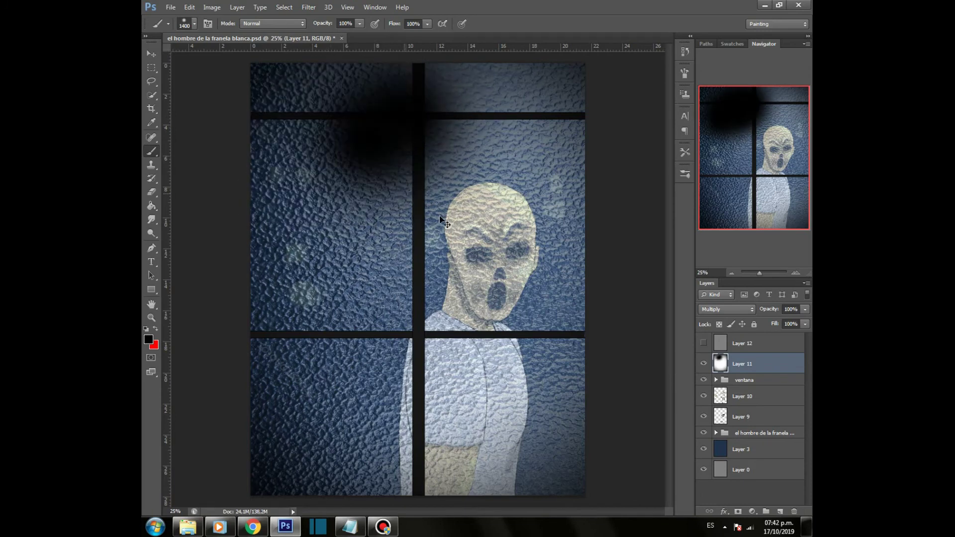
pyautogui.hotkey('ctrl', 'alt', 'z')
# Step: Add a new layer above Layer 11 and paint soft black around the edges of the canvas, surrounding the figure
pyautogui.click(780, 512)
pyautogui.moveTo(396, 116)
pyautogui.mouseDown()
pyautogui.moveTo(266, 287)
pyautogui.moveTo(373, 106)
pyautogui.moveTo(253, 207)
pyautogui.moveTo(276, 331)
pyautogui.moveTo(390, 513)
pyautogui.moveTo(248, 372)
pyautogui.moveTo(398, 456)
pyautogui.moveTo(615, 470)
pyautogui.mouseUp()
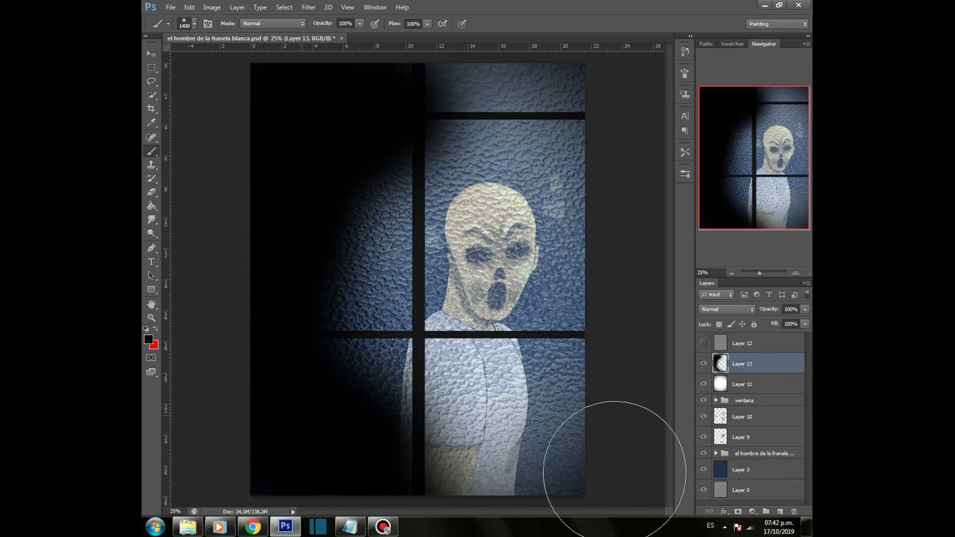
pyautogui.moveTo(422, 90); pyautogui.dragTo(618, 412)
# Step: Set the painted dark-edge layer to Multiply and lower its opacity to about 30%
pyautogui.click(805, 310)
pyautogui.moveTo(766, 321)
pyautogui.mouseDown()
pyautogui.moveTo(806, 321)
pyautogui.moveTo(760, 324)
pyautogui.moveTo(768, 320)
pyautogui.moveTo(766, 332)
pyautogui.mouseUp()
pyautogui.click(727, 308)
pyautogui.click(718, 73)
pyautogui.click(805, 309)
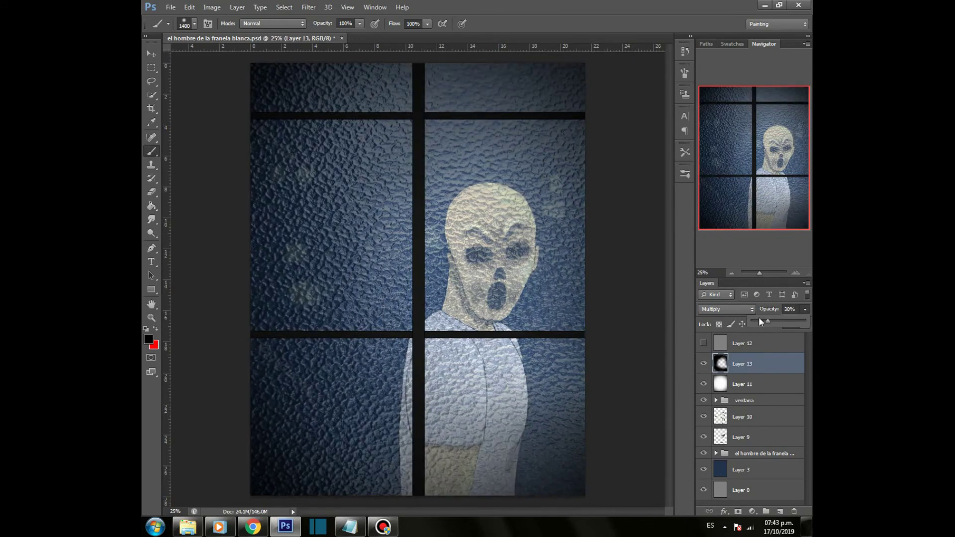
# Step: Erase the background glow spots on both sides of the window from Layer 10 with a 100 px Eraser
pyautogui.click(741, 417)
pyautogui.press('e')
pyautogui.press(']')
pyautogui.press(']')
pyautogui.press(']')
pyautogui.press(']')
pyautogui.press(']')
pyautogui.press(']')
pyautogui.press(']')
pyautogui.press(']')
pyautogui.moveTo(560, 188)
pyautogui.mouseDown()
pyautogui.moveTo(556, 214)
pyautogui.moveTo(554, 183)
pyautogui.mouseUp()
pyautogui.moveTo(311, 178)
pyautogui.mouseDown()
pyautogui.moveTo(296, 253)
pyautogui.moveTo(315, 299)
pyautogui.mouseUp()
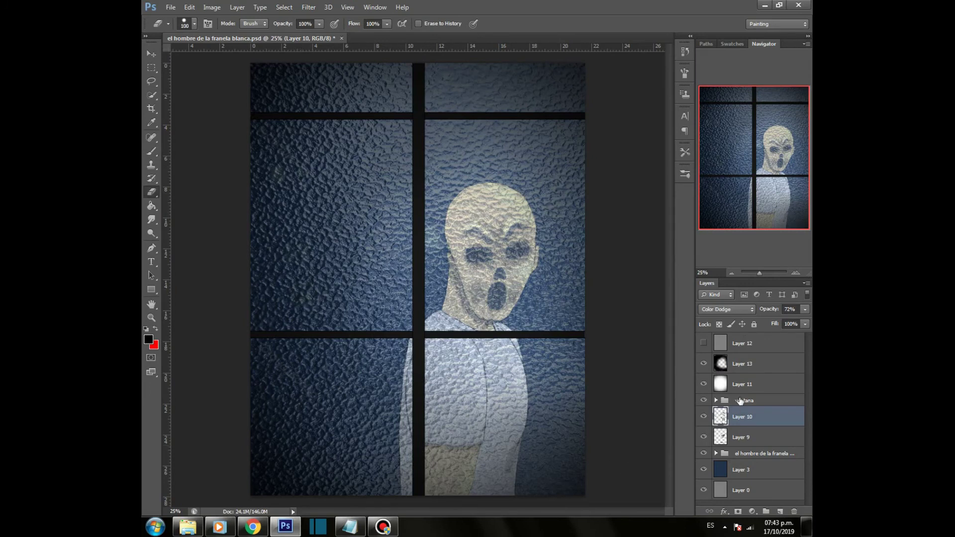
# Step: Fine-tune the opacity of the dark-edge Layer 13 to 30%
pyautogui.click(769, 365)
pyautogui.click(805, 309)
pyautogui.moveTo(775, 321); pyautogui.dragTo(770, 325)
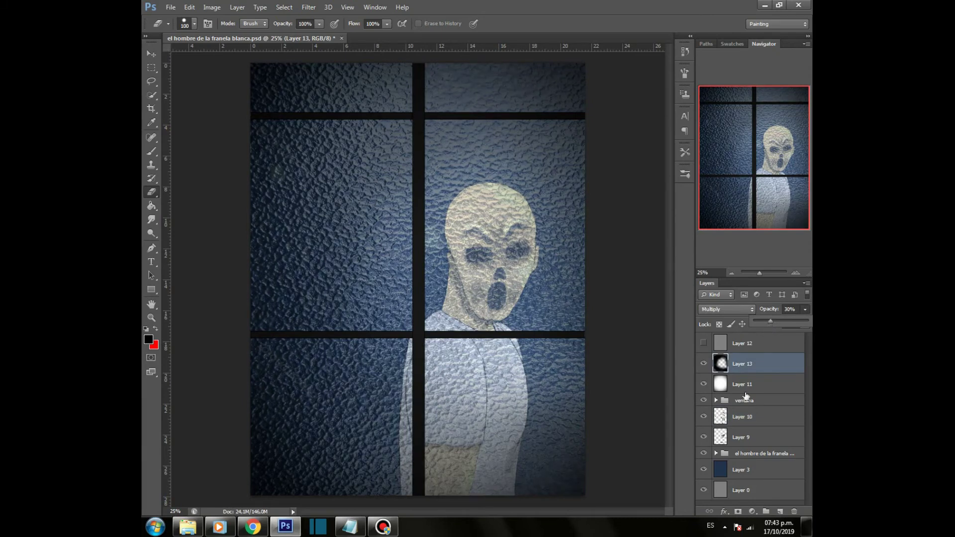
# Step: Set the opacity of the glass texture on Layer 7 in the ventana group to 50% and collapse the group
pyautogui.click(716, 401)
pyautogui.click(745, 485)
pyautogui.click(804, 309)
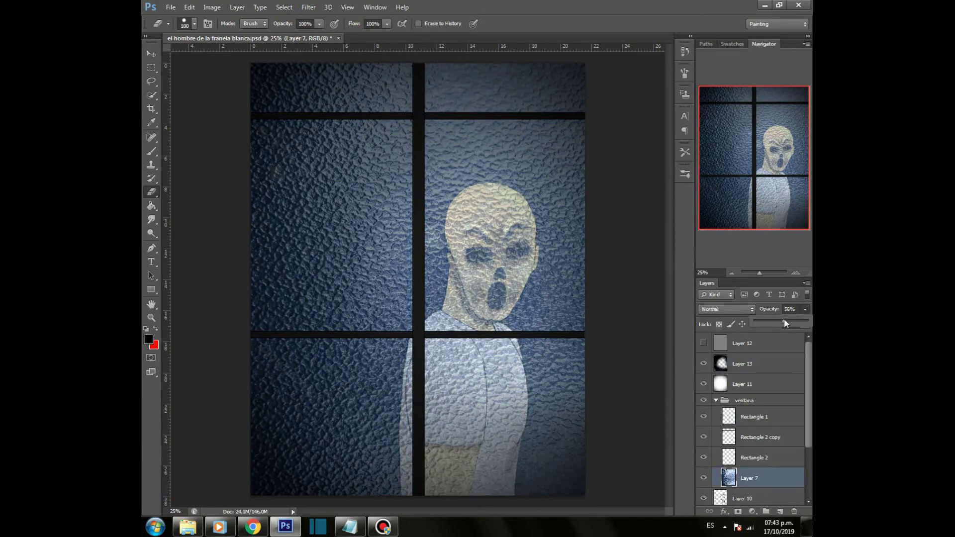
pyautogui.moveTo(788, 321); pyautogui.dragTo(785, 320)
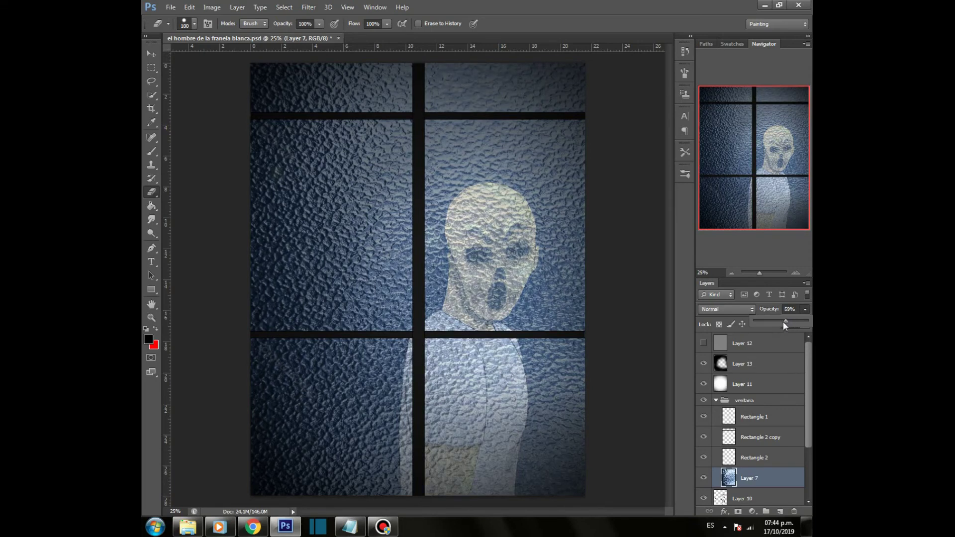
pyautogui.click(790, 311)
pyautogui.press('BackSpace')
pyautogui.write('0')
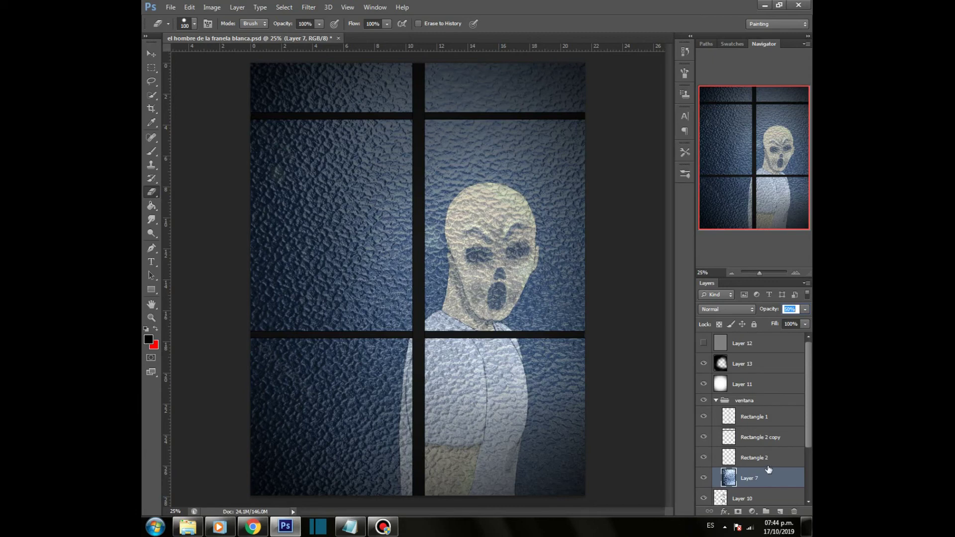
pyautogui.click(716, 400)
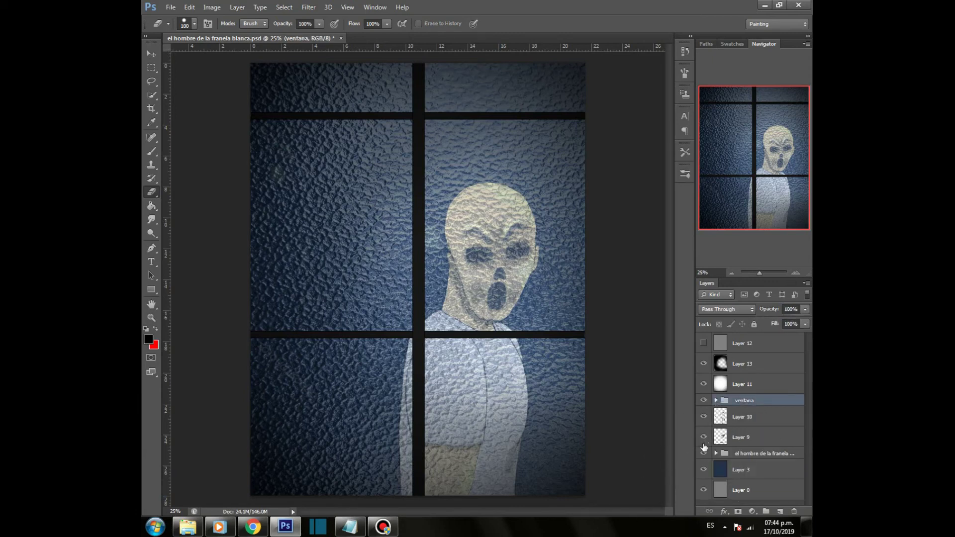
# Step: Show the High Pass Layer 12 again and delete it
pyautogui.click(704, 344)
pyautogui.click(737, 350)
pyautogui.press('Delete')
# Step: Save the finished portrait document
pyautogui.click(170, 7)
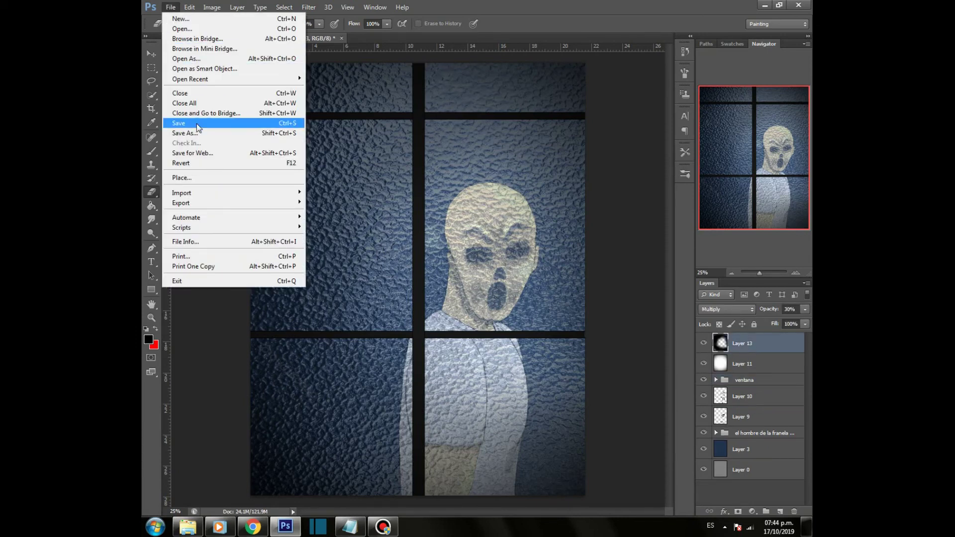